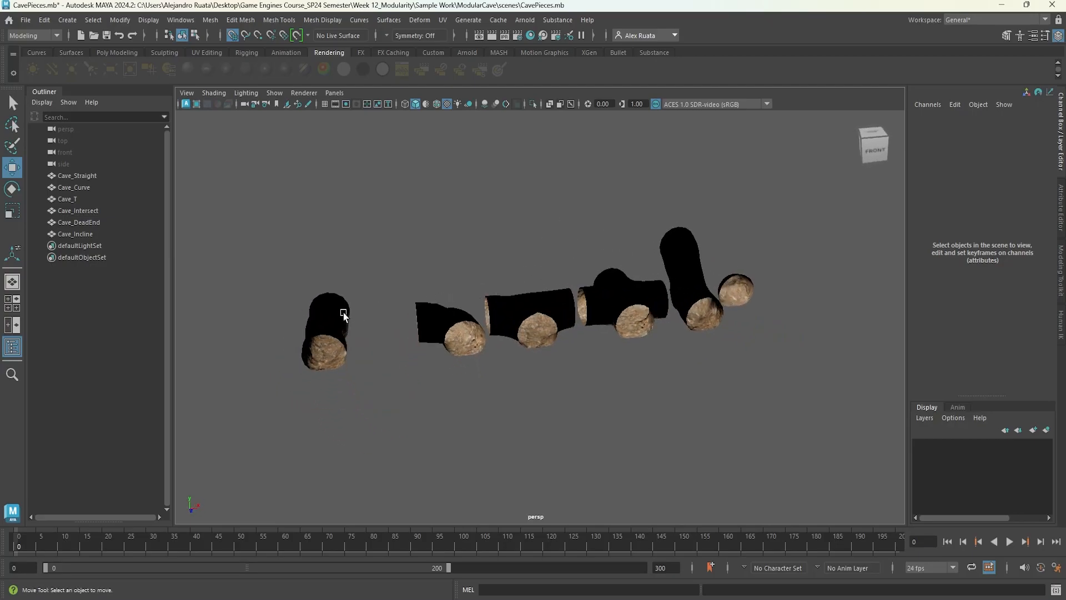
Inspect the straight cave piece's transform values.
{"action": "left_click", "coordinate": [344, 316]}
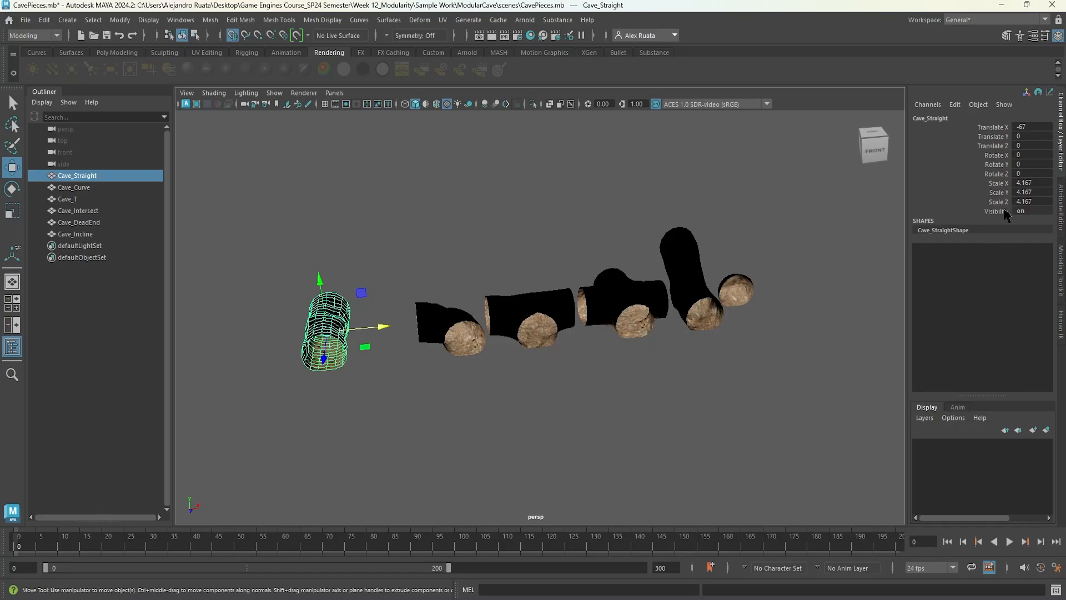
{"action": "left_click_drag", "start_coordinate": [521, 255], "coordinate": [492, 255], "text": "alt"}
{"action": "left_click", "coordinate": [367, 186]}
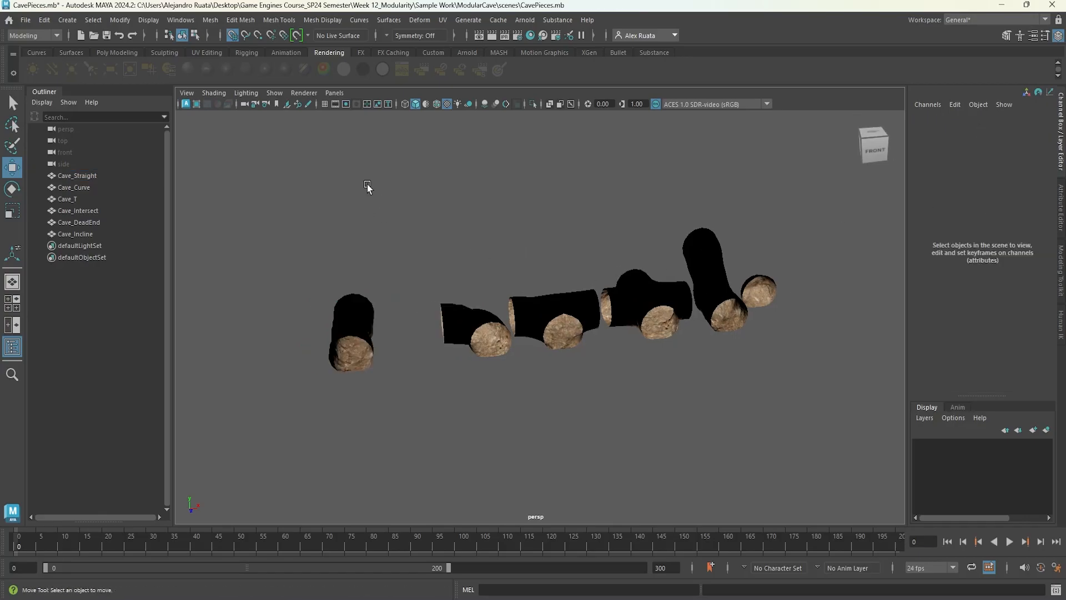
Create a polygon cube scaled to 100 on all three axes as a size reference among the cave pieces, and delete it.
{"action": "left_click", "coordinate": [71, 21]}
{"action": "mouse_move", "coordinate": [105, 63]}
{"action": "left_click", "coordinate": [253, 76]}
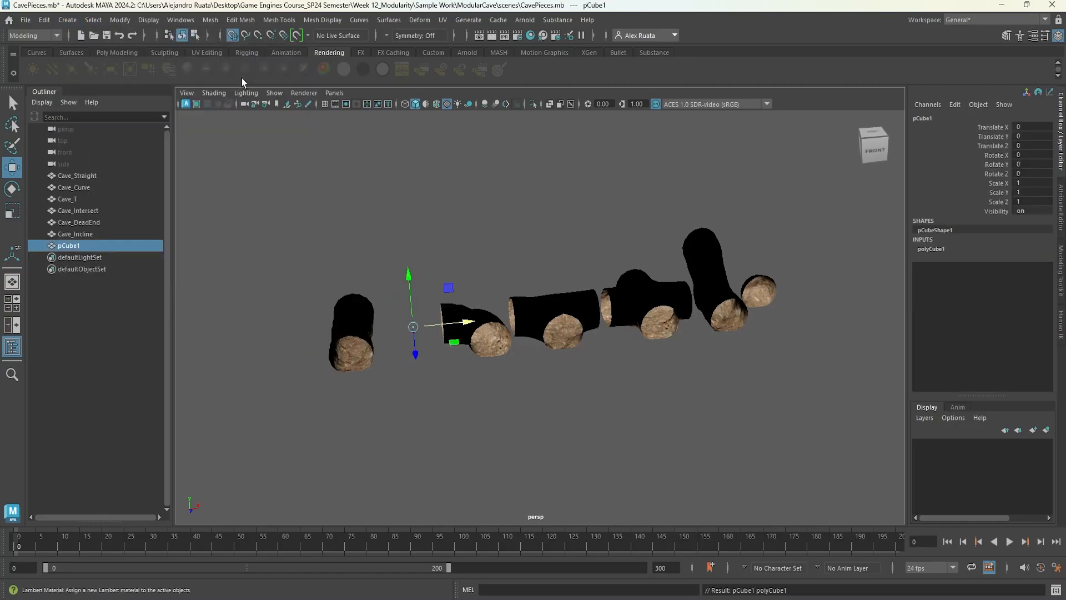
{"action": "left_click_drag", "start_coordinate": [1031, 184], "coordinate": [1033, 202]}
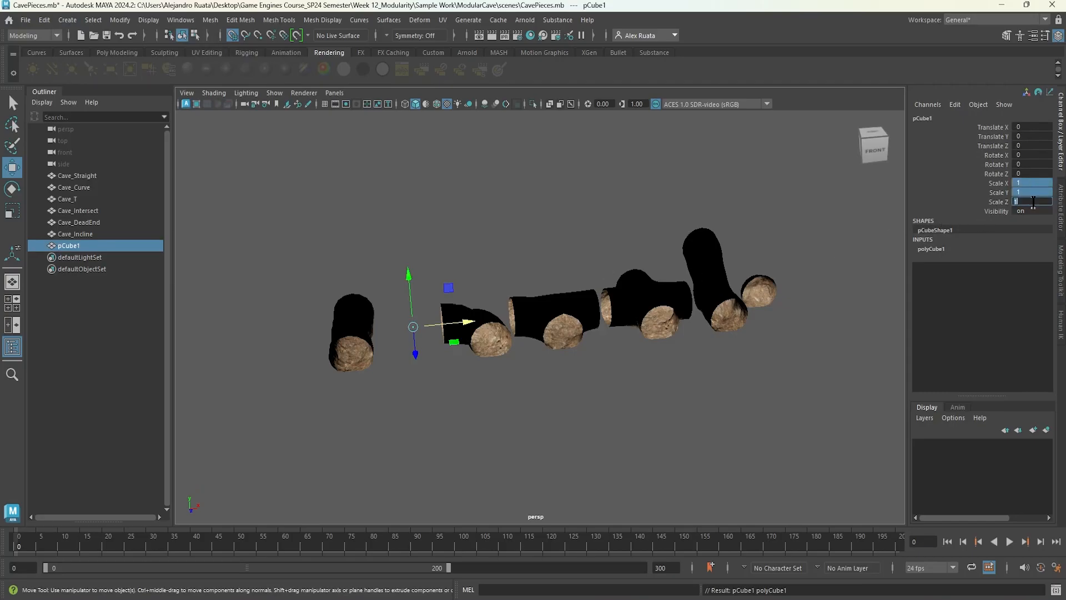
{"action": "key", "text": "Return"}
{"action": "left_click_drag", "start_coordinate": [487, 285], "coordinate": [465, 301], "text": "alt"}
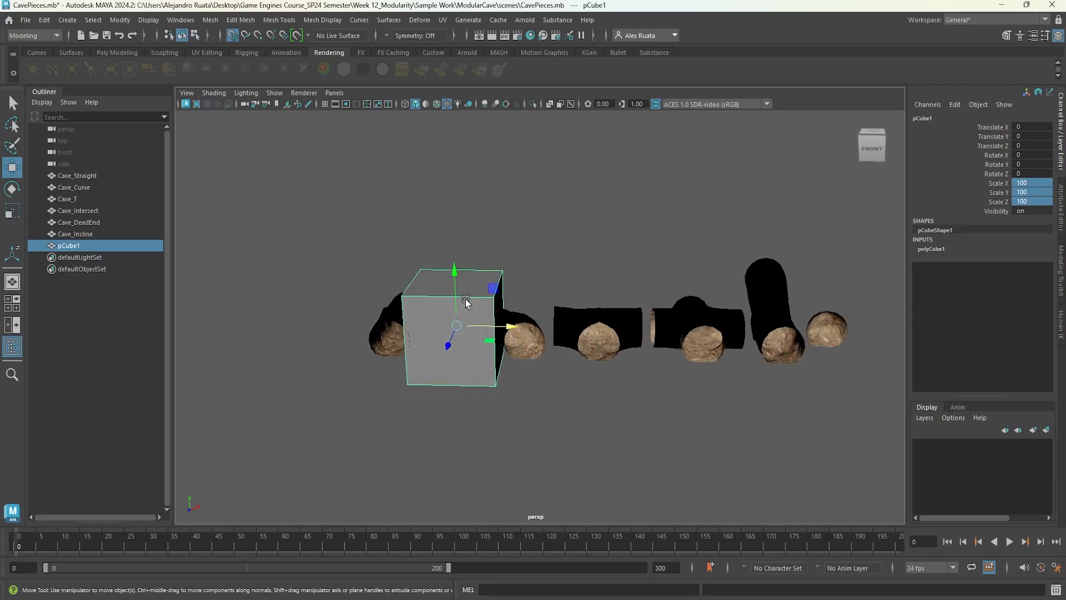
{"action": "left_click_drag", "start_coordinate": [474, 309], "coordinate": [508, 279], "text": "alt"}
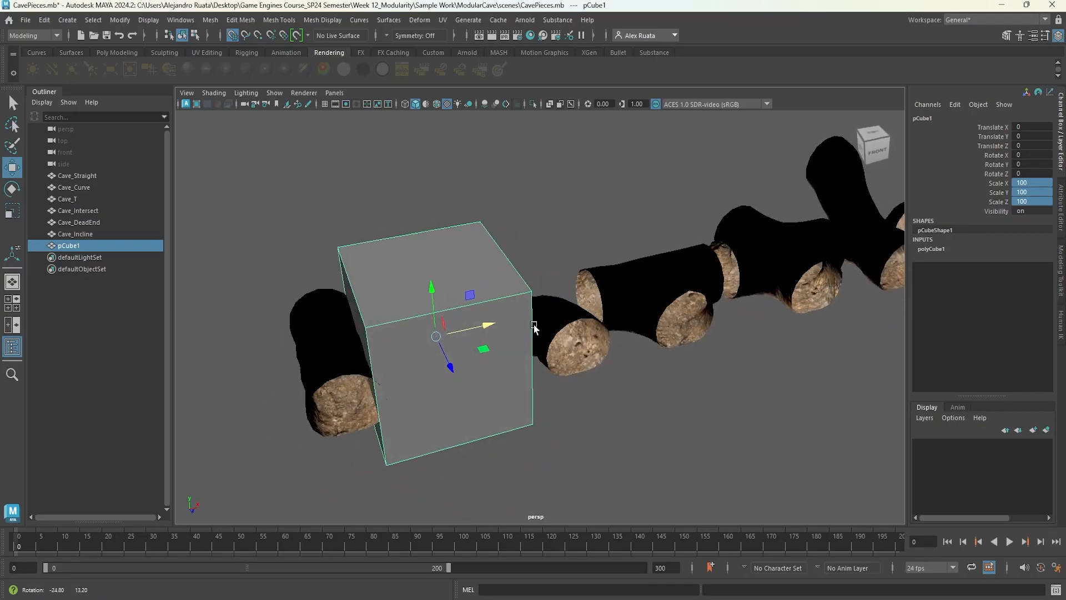
{"action": "key", "text": "Delete"}
Examine the shapes and pivots of the Cave_Curve and Cave_Straight pieces from above.
{"action": "scroll", "coordinate": [522, 278], "scroll_direction": "down", "scroll_amount": 5}
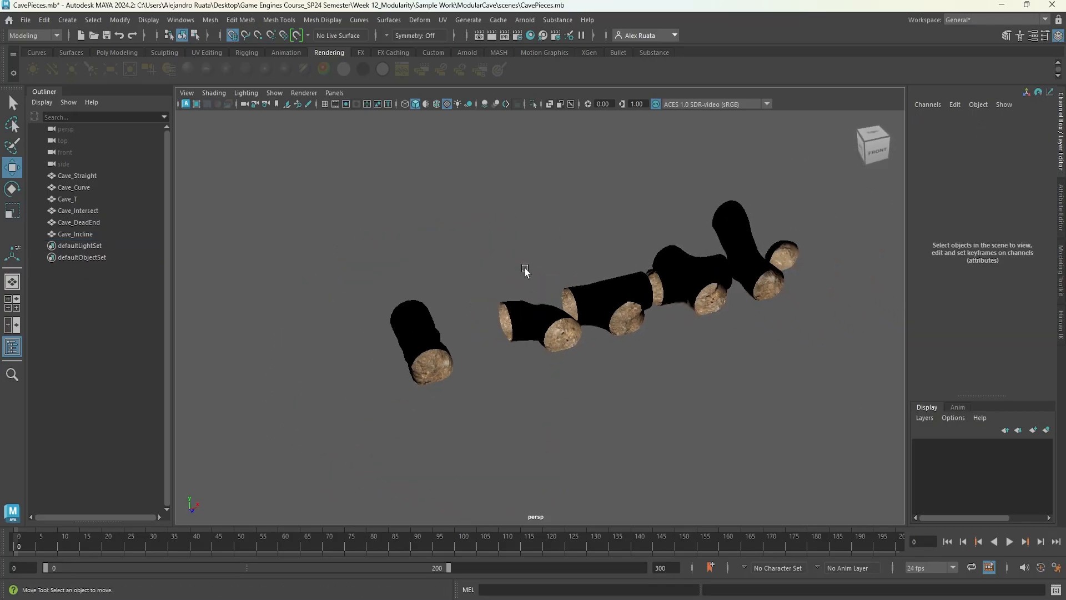
{"action": "left_click_drag", "start_coordinate": [516, 298], "coordinate": [533, 356], "text": "alt"}
{"action": "left_click", "coordinate": [509, 325]}
{"action": "scroll", "coordinate": [509, 325], "scroll_direction": "up", "scroll_amount": 1}
{"action": "scroll", "coordinate": [509, 325], "scroll_direction": "up", "scroll_amount": 2}
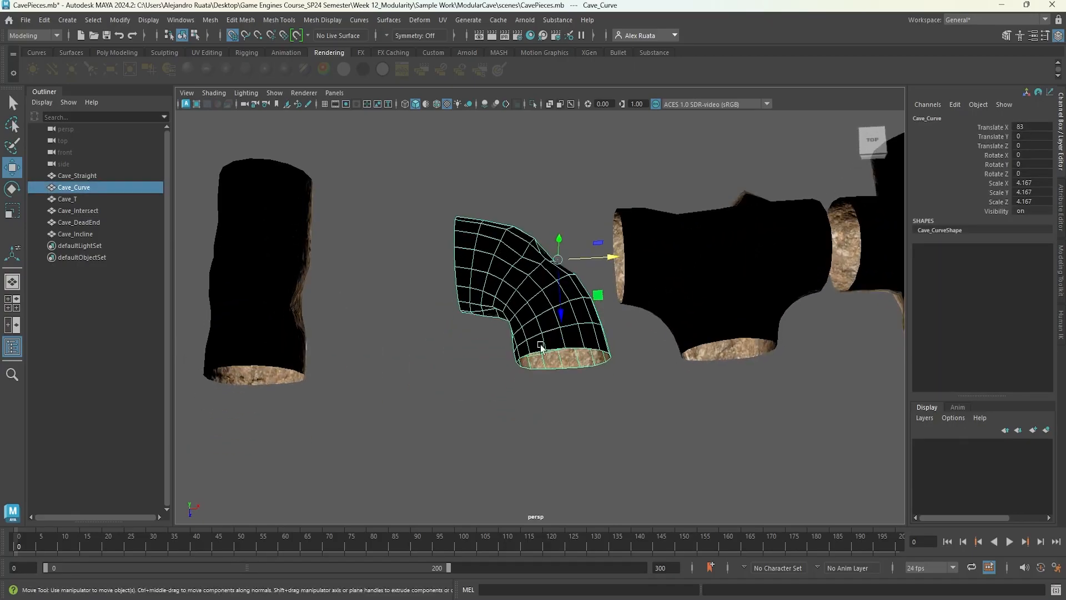
{"action": "left_click", "coordinate": [245, 280]}
{"action": "scroll", "coordinate": [345, 200], "scroll_direction": "down", "scroll_amount": 2}
{"action": "scroll", "coordinate": [345, 201], "scroll_direction": "down", "scroll_amount": 3}
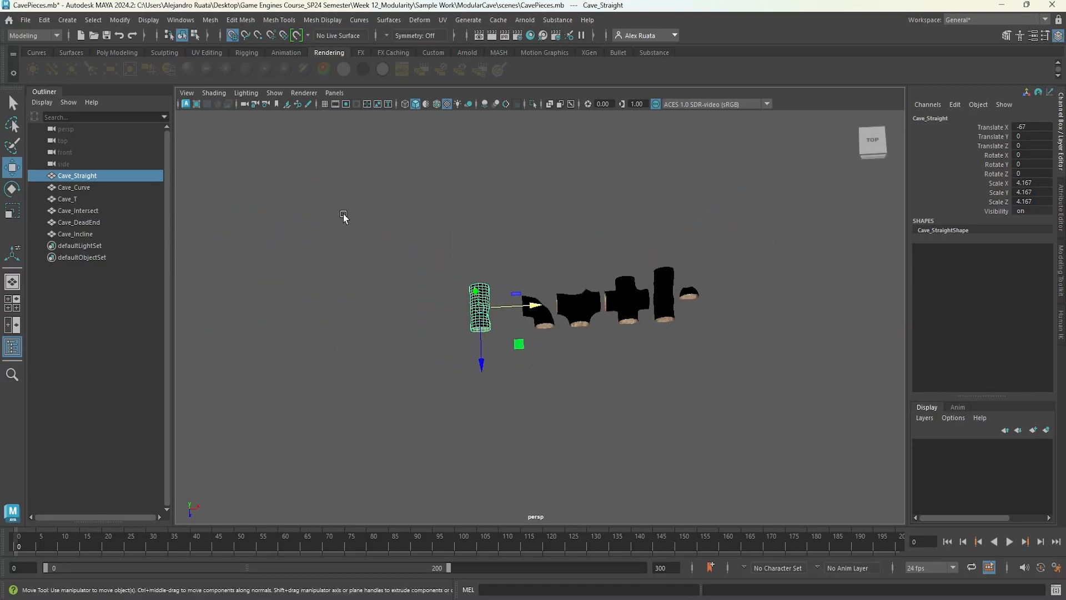
Set Translate X to 0 for all six cave pieces together.
{"action": "left_click_drag", "start_coordinate": [345, 218], "coordinate": [745, 394]}
{"action": "double_click", "coordinate": [1033, 128]}
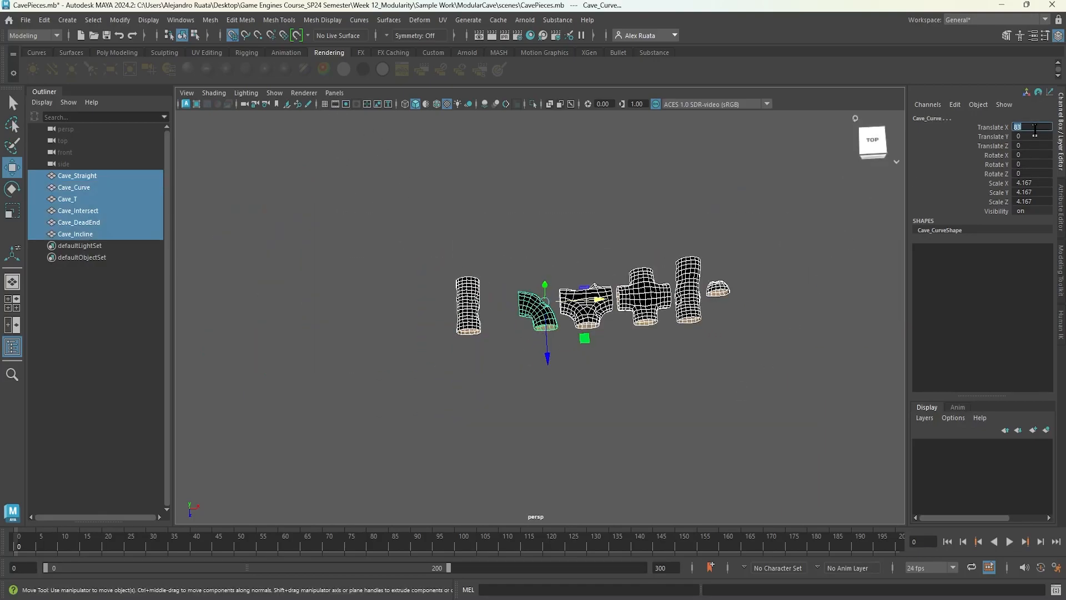
{"action": "type", "text": "0"}
{"action": "key", "text": "Return"}
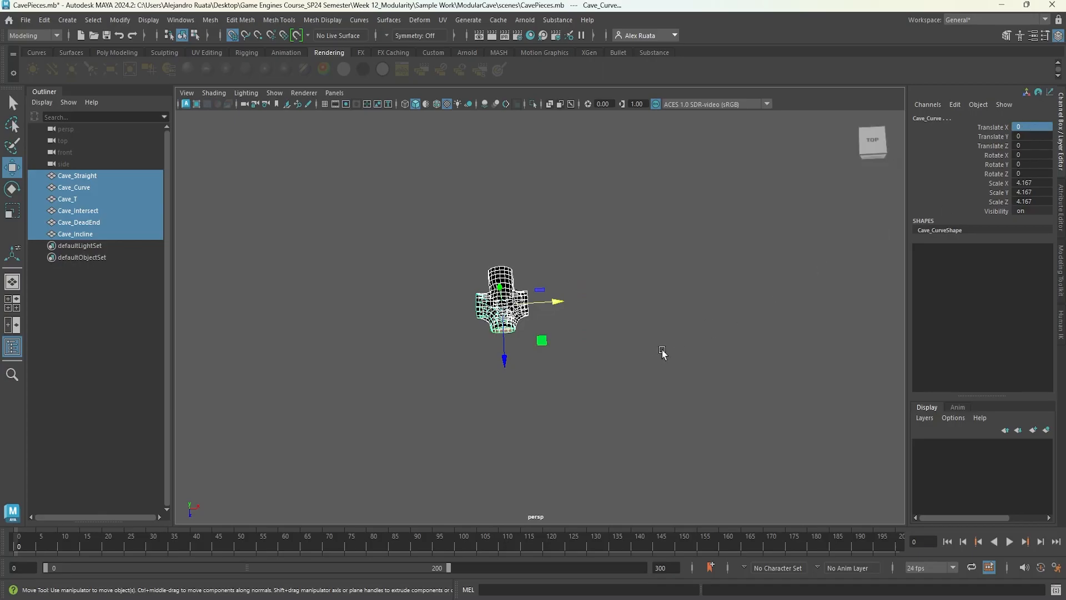
Examine the overlapping cave pieces at the origin up close from several angles.
{"action": "left_click", "coordinate": [668, 348]}
{"action": "scroll", "coordinate": [581, 360], "scroll_direction": "up", "scroll_amount": 3}
{"action": "middle_click_drag", "start_coordinate": [495, 330], "coordinate": [583, 352], "text": "alt"}
{"action": "left_click_drag", "start_coordinate": [584, 355], "coordinate": [571, 305], "text": "alt"}
{"action": "scroll", "coordinate": [581, 374], "scroll_direction": "up", "scroll_amount": 5}
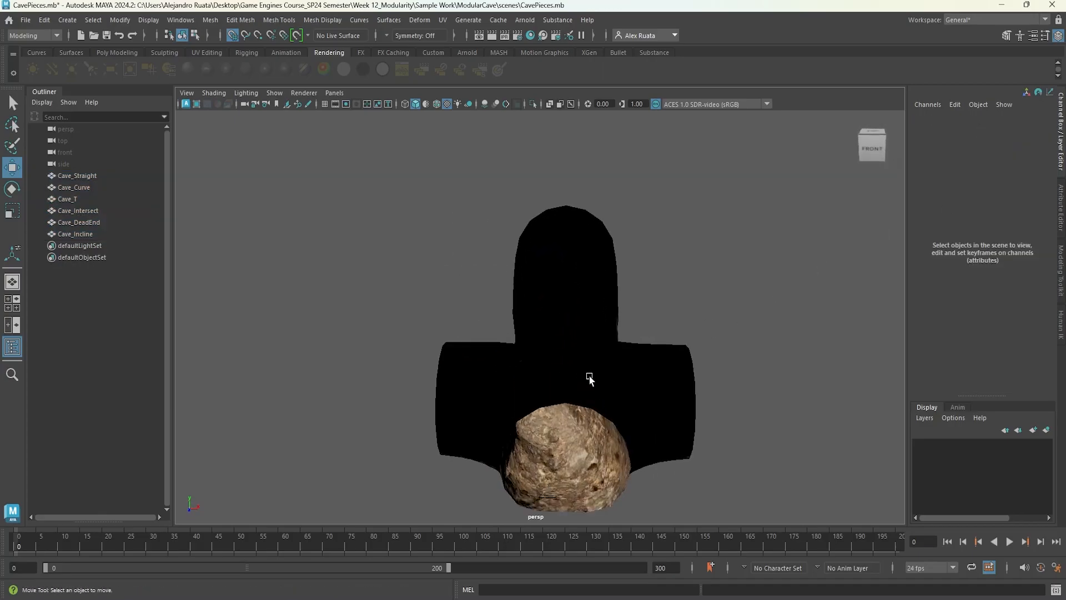
{"action": "middle_click_drag", "start_coordinate": [621, 401], "coordinate": [593, 326], "text": "alt"}
{"action": "left_click_drag", "start_coordinate": [592, 326], "coordinate": [633, 316], "text": "alt"}
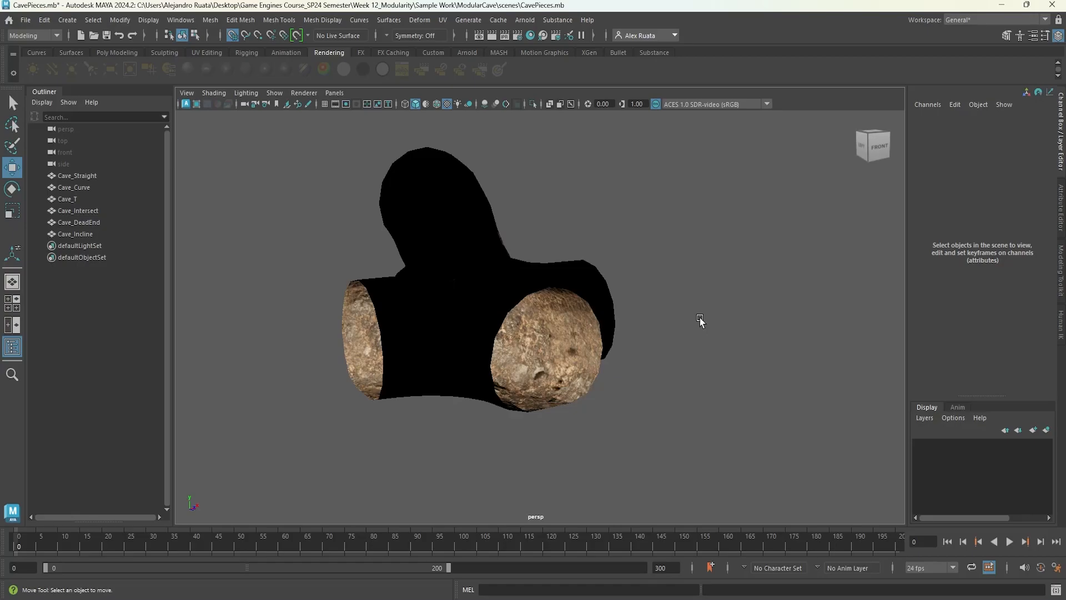
{"action": "left_click_drag", "start_coordinate": [441, 239], "coordinate": [429, 266], "text": "alt"}
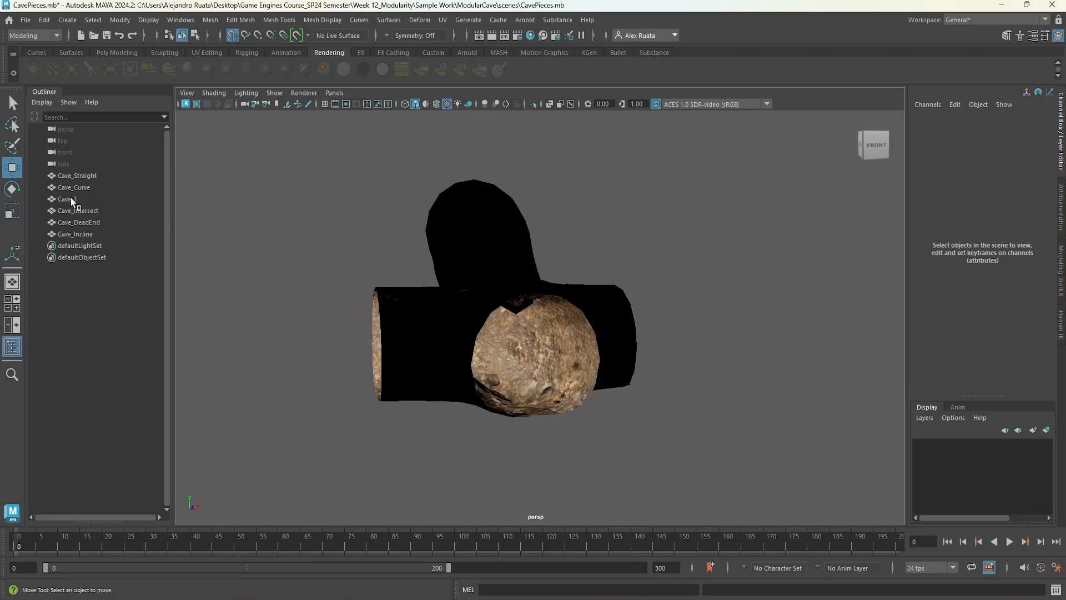
Export only the Cave_Straight piece using the FBX export file type.
{"action": "left_click", "coordinate": [60, 176]}
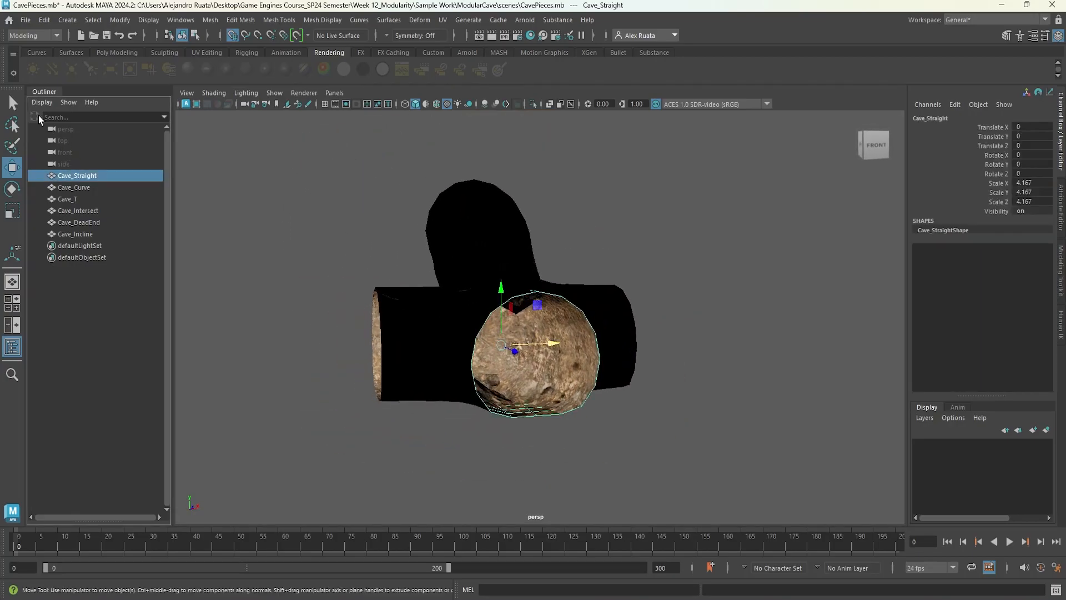
{"action": "left_click", "coordinate": [26, 20]}
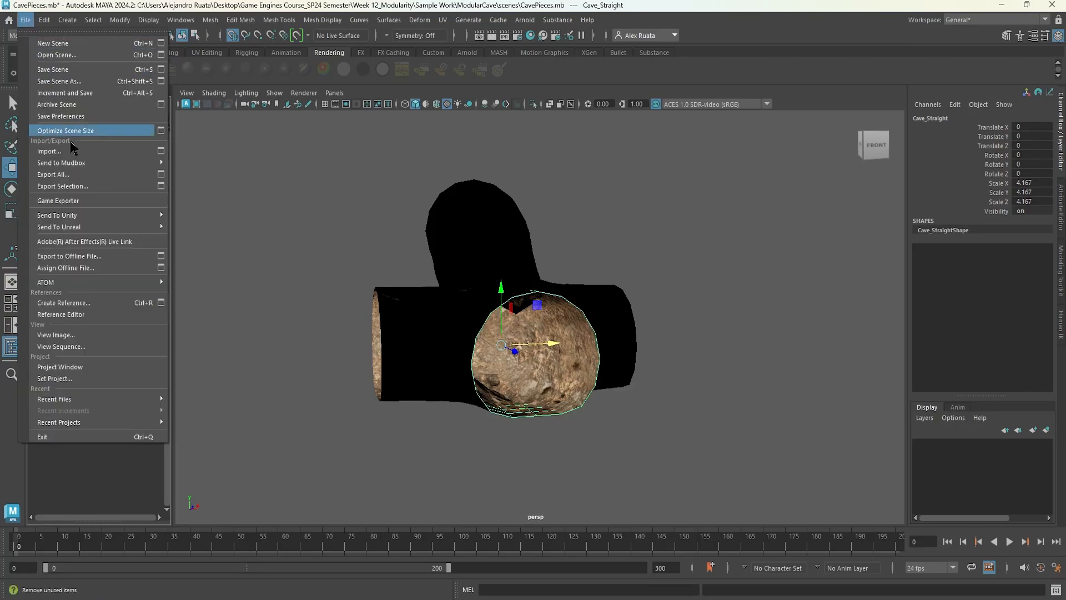
{"action": "left_click", "coordinate": [160, 187]}
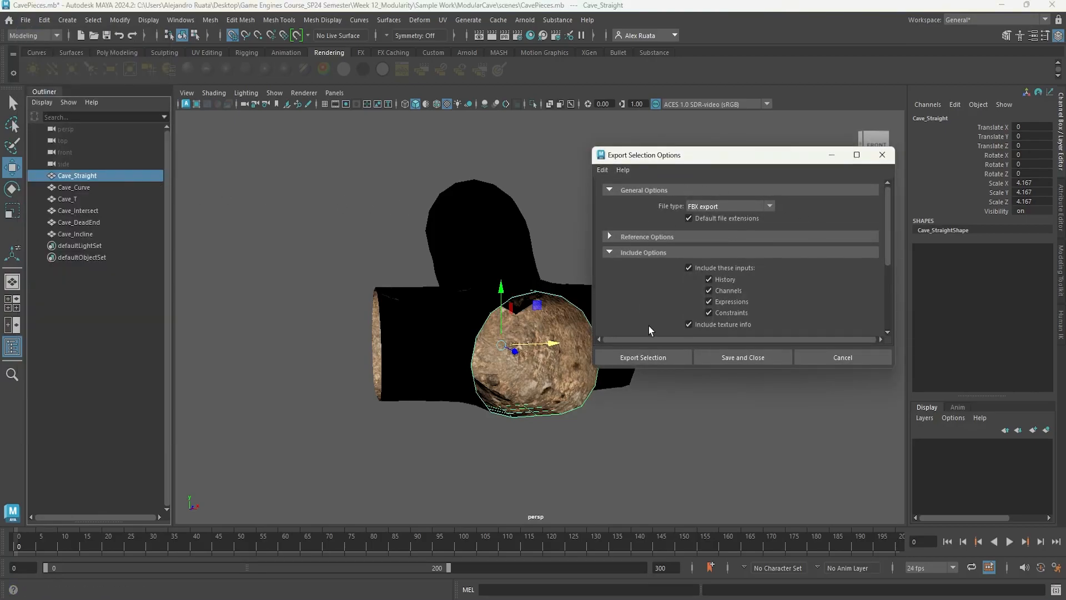
{"action": "left_click", "coordinate": [675, 357]}
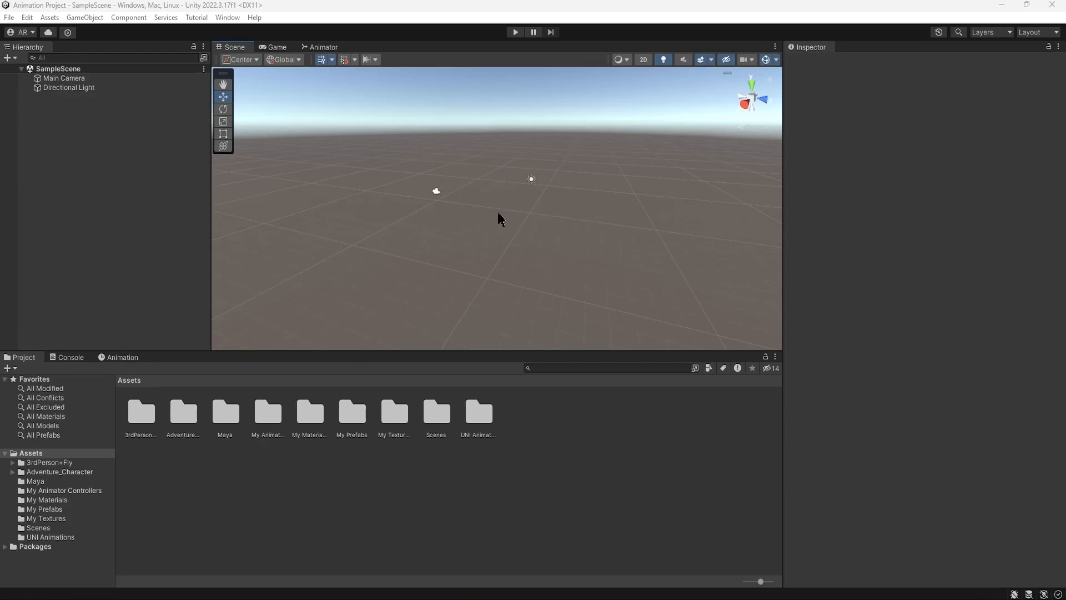
Switch to the Unity project and create a folder named CaveAssets inside Assets.
{"action": "middle_click_drag", "start_coordinate": [537, 250], "coordinate": [495, 238]}
{"action": "left_click_drag", "start_coordinate": [459, 242], "coordinate": [476, 252], "text": "alt"}
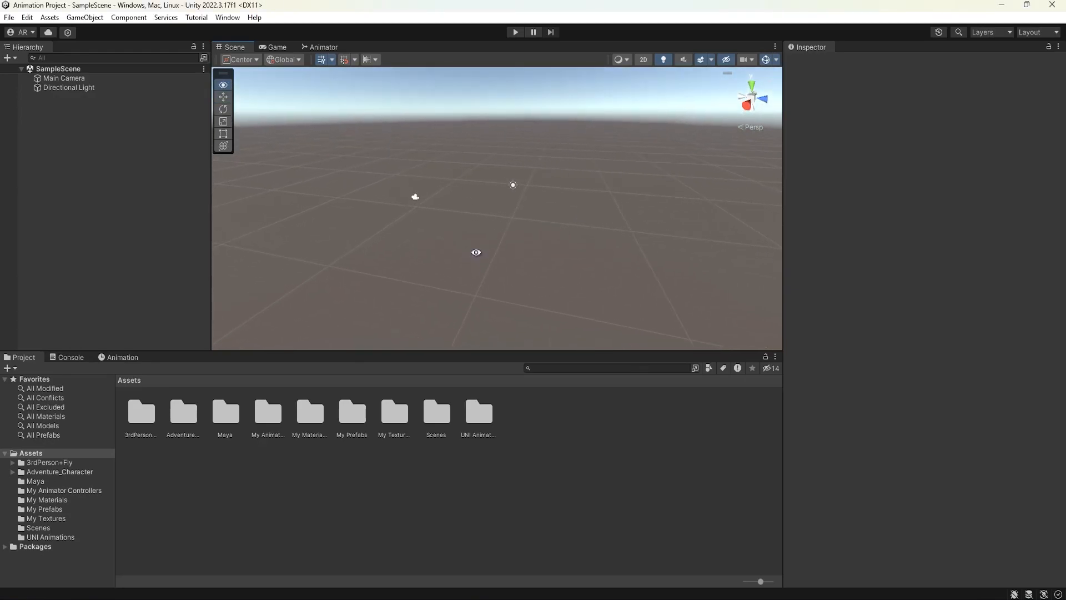
{"action": "right_click", "coordinate": [568, 435]}
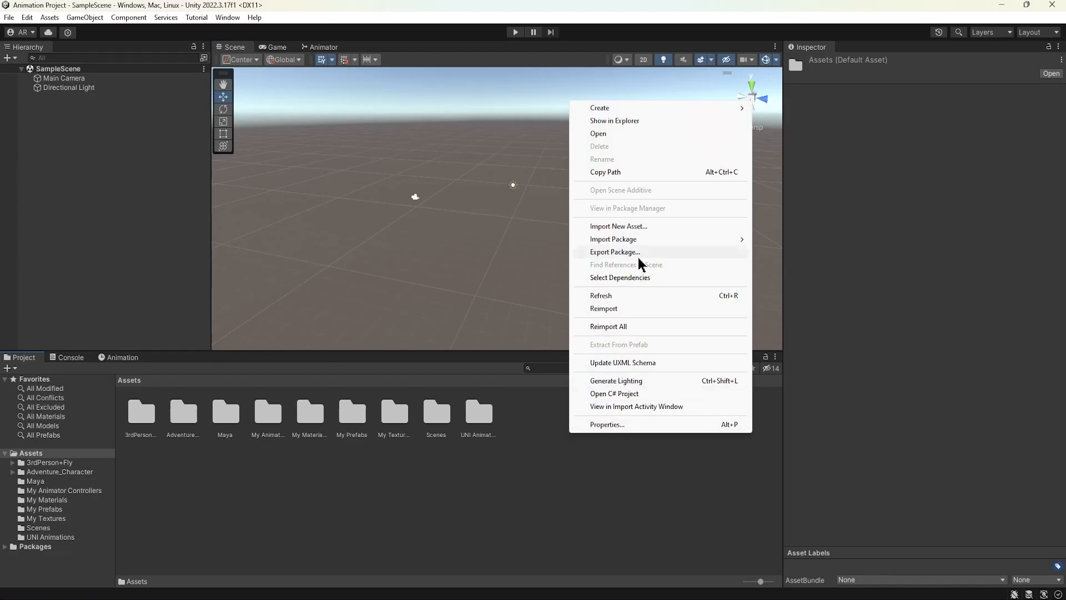
{"action": "mouse_move", "coordinate": [624, 110]}
{"action": "left_click", "coordinate": [880, 71]}
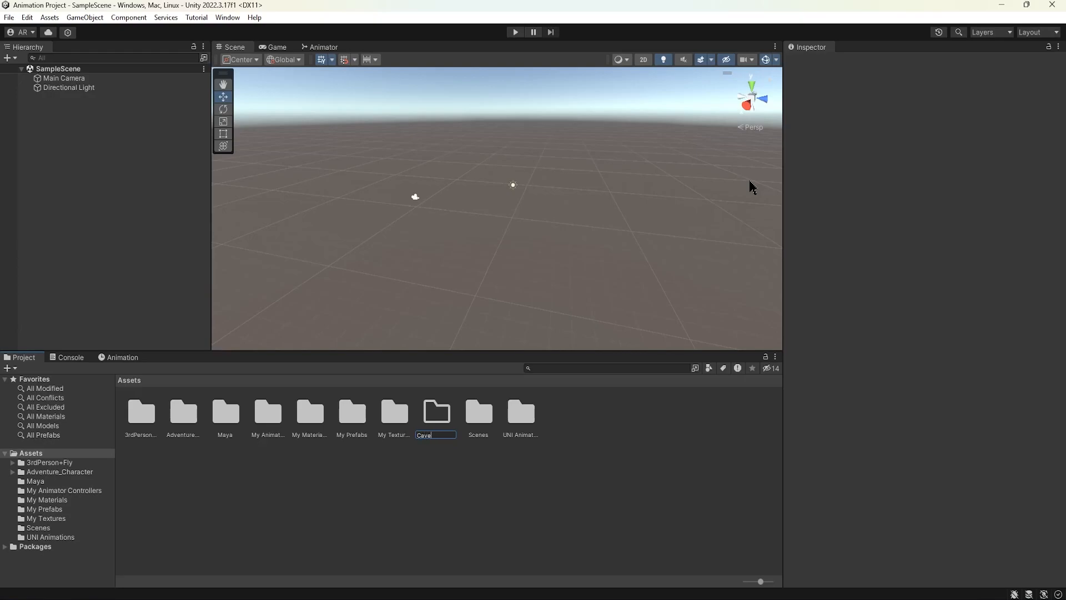
{"action": "key", "text": "Return"}
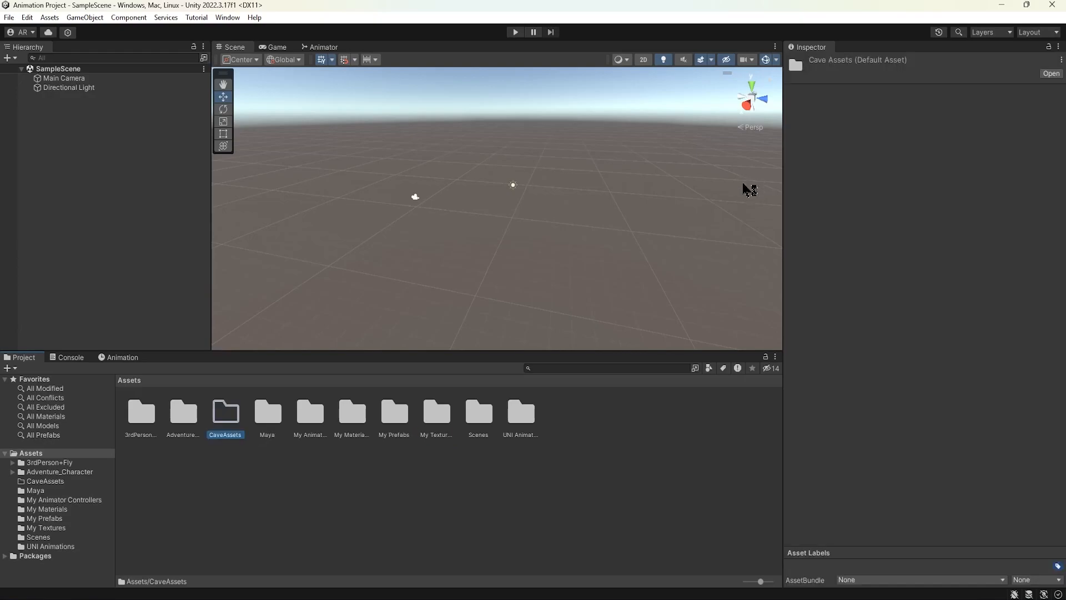
Start importing new assets into the CaveAssets folder and browse to ModularCave's scenes folder under Week 12_Modularity, Sample Work.
{"action": "double_click", "coordinate": [225, 418]}
{"action": "right_click", "coordinate": [221, 438]}
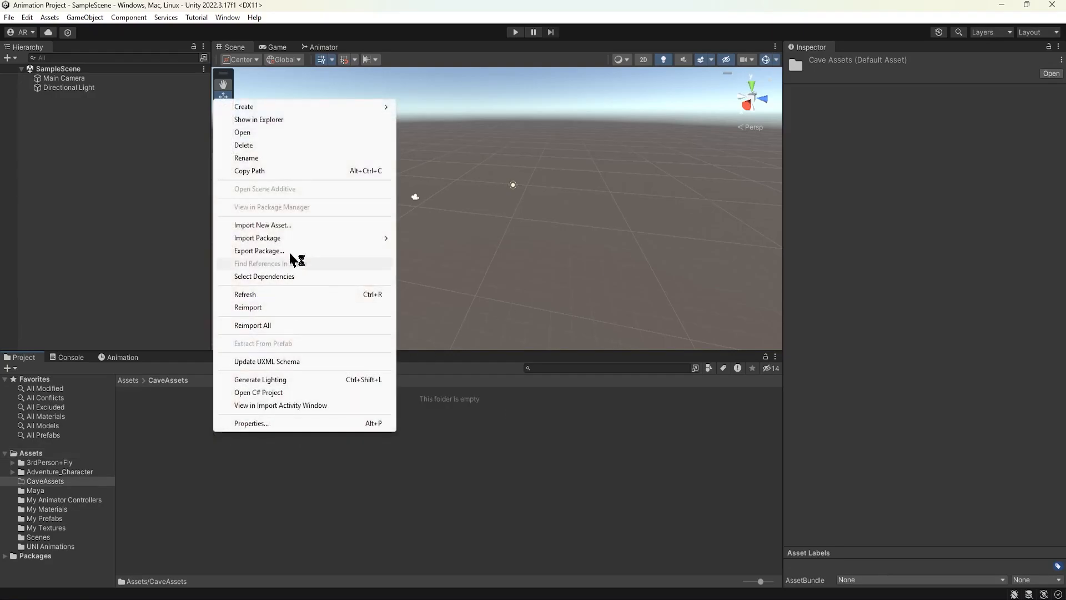
{"action": "left_click", "coordinate": [297, 231]}
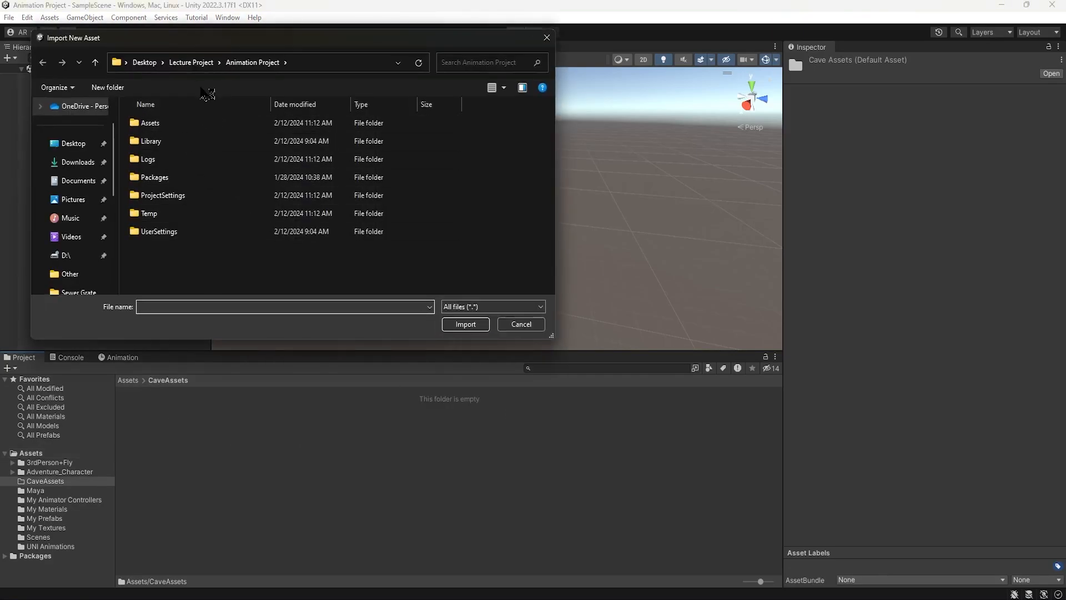
{"action": "left_click", "coordinate": [72, 144]}
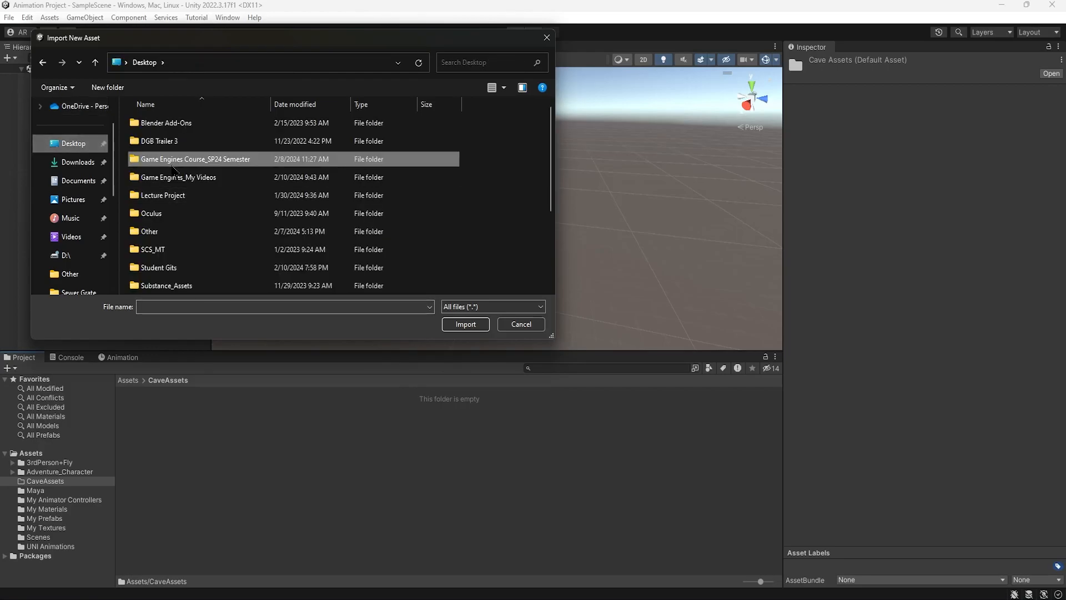
{"action": "double_click", "coordinate": [138, 161]}
{"action": "scroll", "coordinate": [188, 199], "scroll_direction": "down", "scroll_amount": 3}
{"action": "double_click", "coordinate": [189, 197]}
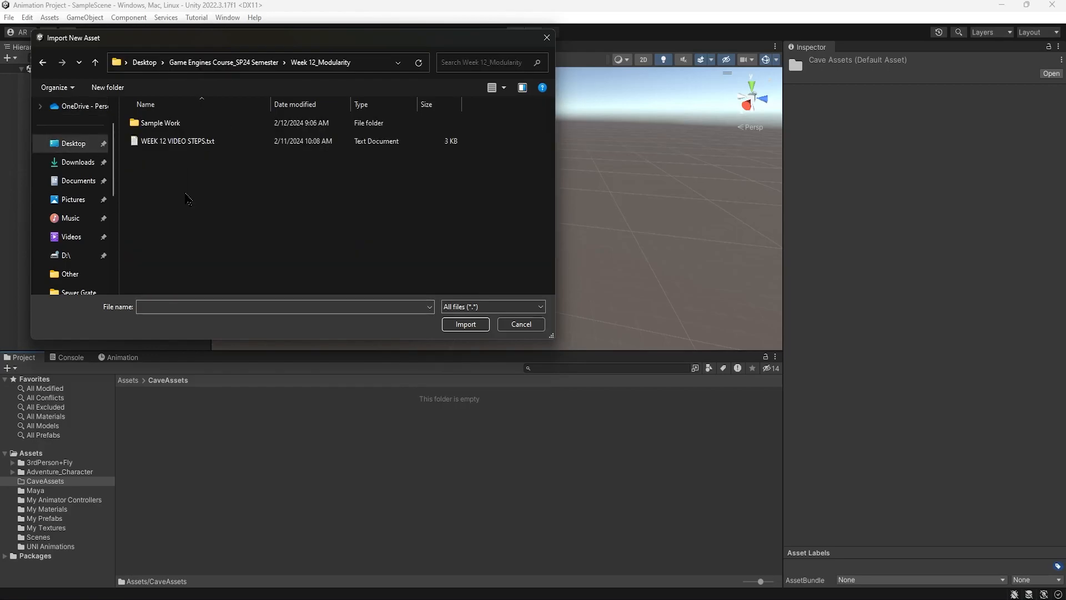
{"action": "double_click", "coordinate": [177, 124]}
{"action": "double_click", "coordinate": [174, 143]}
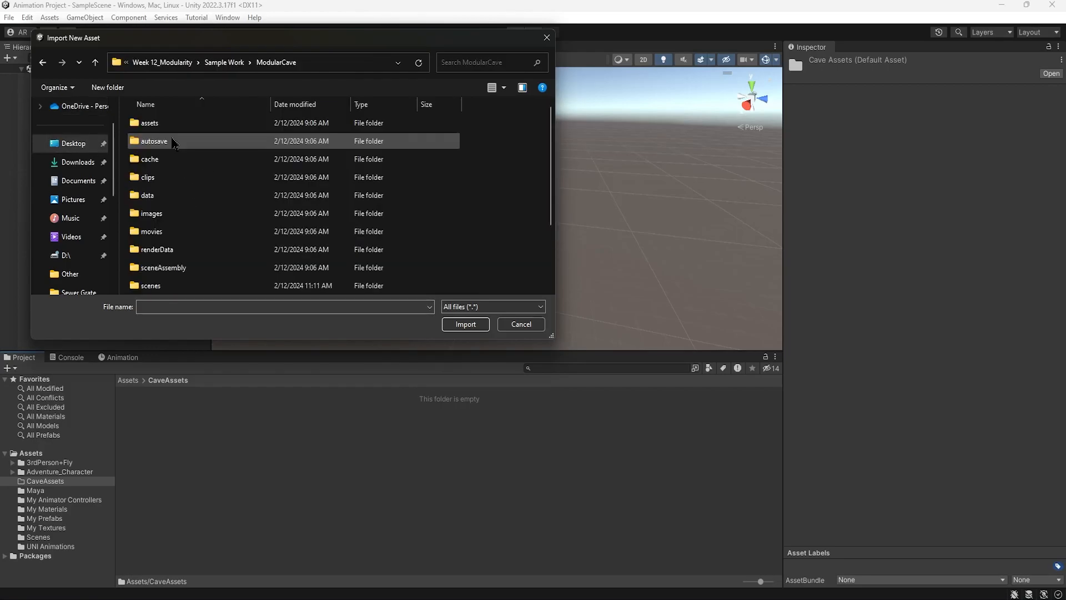
{"action": "scroll", "coordinate": [170, 197], "scroll_direction": "down", "scroll_amount": 2}
{"action": "double_click", "coordinate": [168, 199]}
Import the six FBX models Cave_Curve, Cave_DeadEnd, Cave_Incline, Cave_Intersect, Cave_Straight and Cave_T.
{"action": "left_click", "coordinate": [167, 142]}
{"action": "left_click", "coordinate": [174, 230], "text": "shift"}
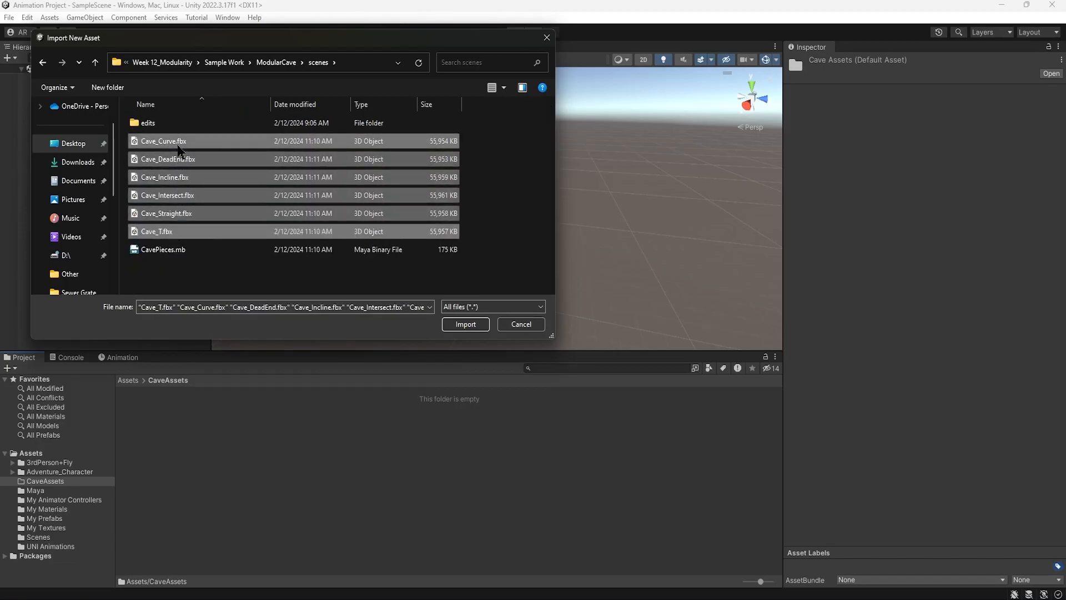
{"action": "left_click", "coordinate": [465, 324]}
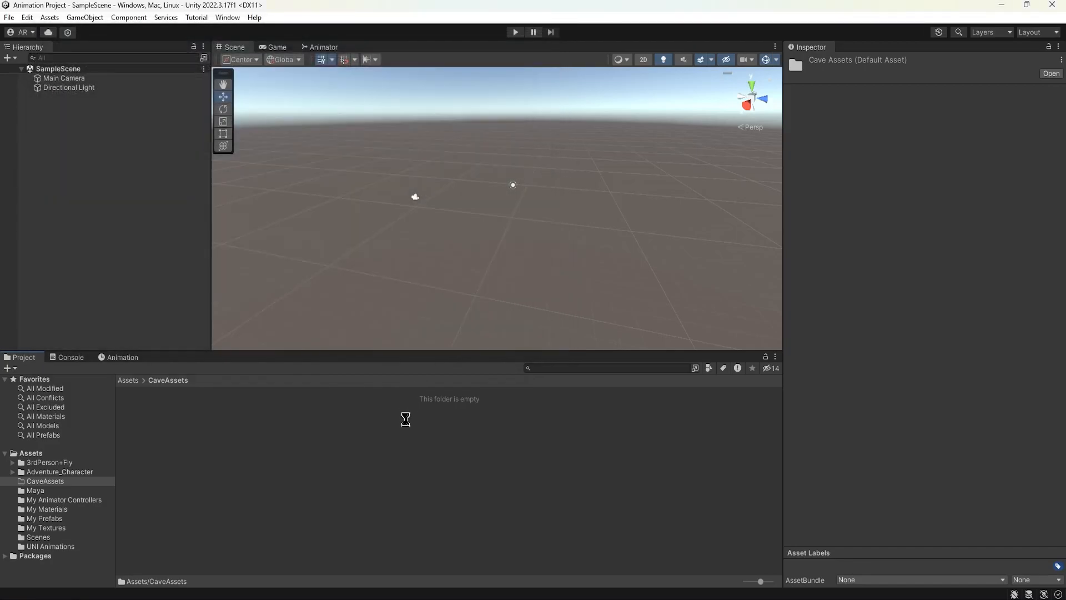
{"action": "mouse_move", "coordinate": [880, 473]}
{"action": "left_mouse_down"}
{"action": "mouse_move", "coordinate": [916, 478]}
{"action": "mouse_move", "coordinate": [891, 475]}
{"action": "mouse_move", "coordinate": [901, 474]}
{"action": "left_mouse_up"}
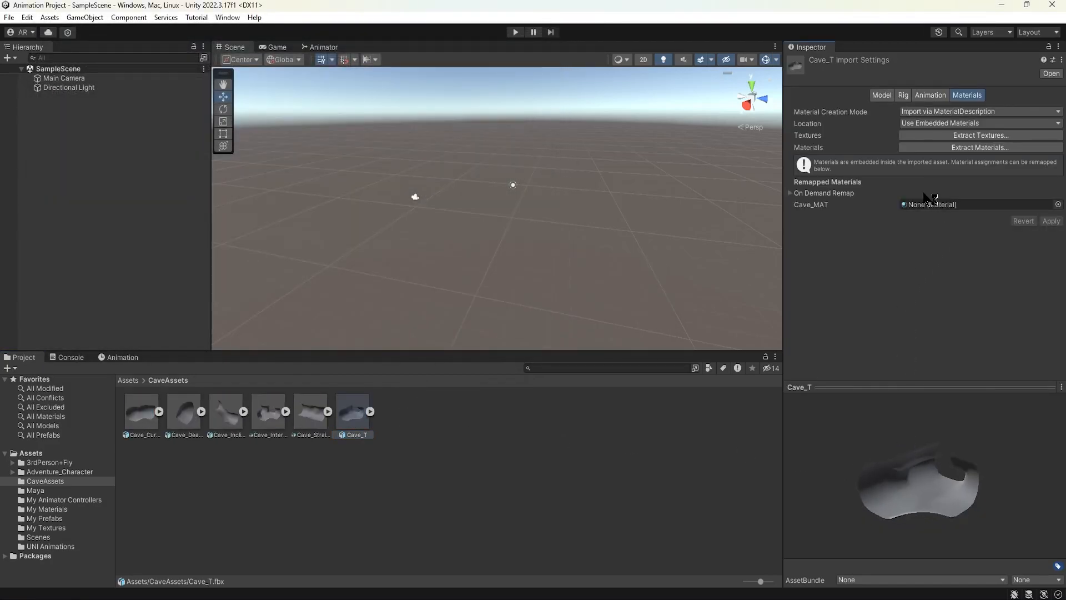
{"action": "left_click", "coordinate": [533, 449]}
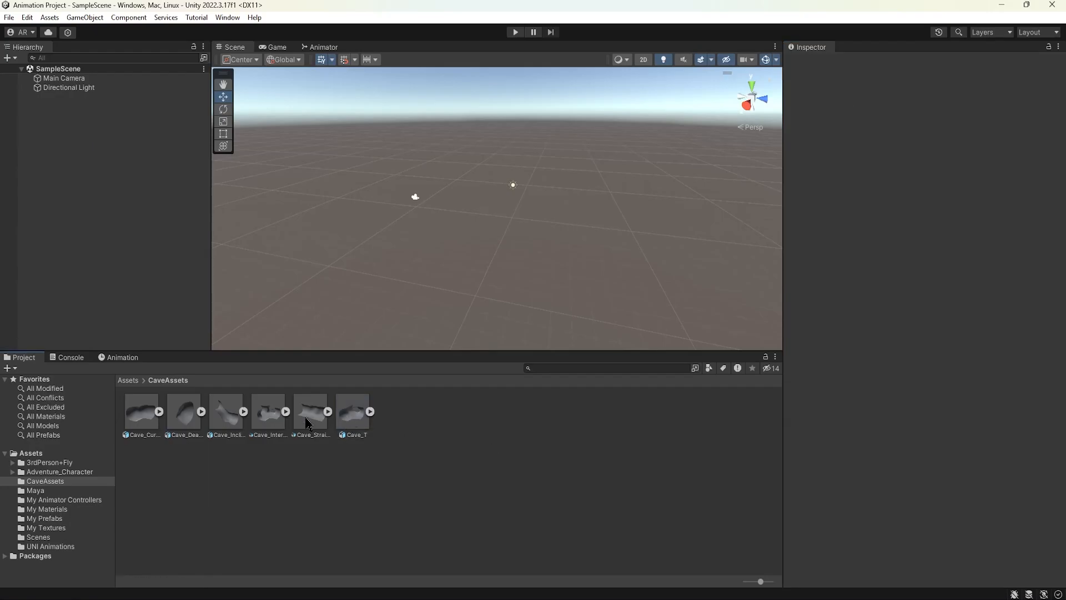
Create a material named cave_MAT in the CaveAssets folder.
{"action": "right_click", "coordinate": [391, 448]}
{"action": "mouse_move", "coordinate": [442, 118]}
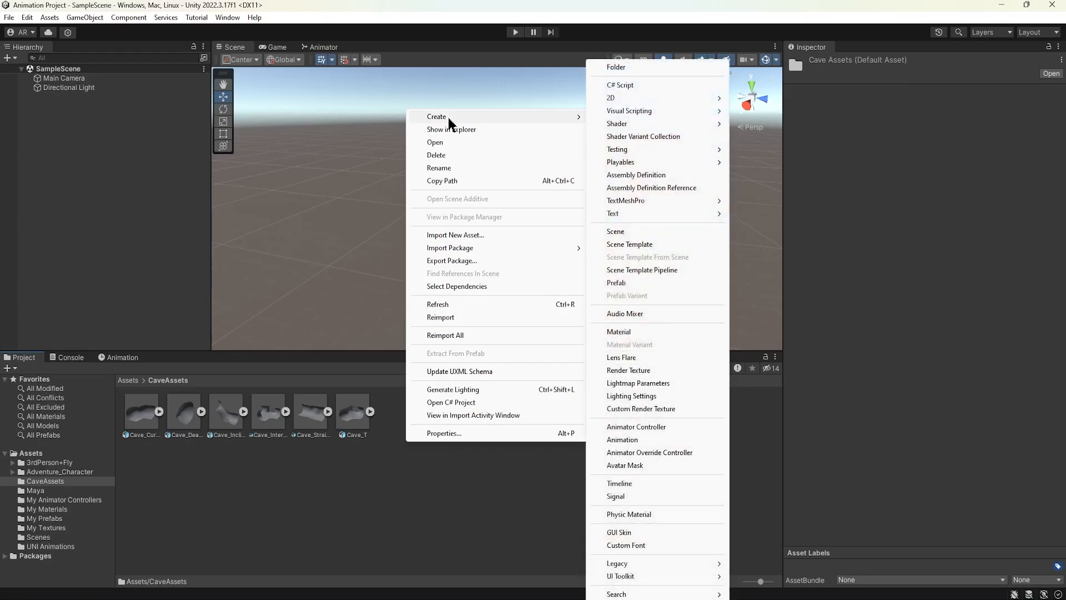
{"action": "left_click", "coordinate": [622, 331]}
{"action": "type", "text": "cave_MAT"}
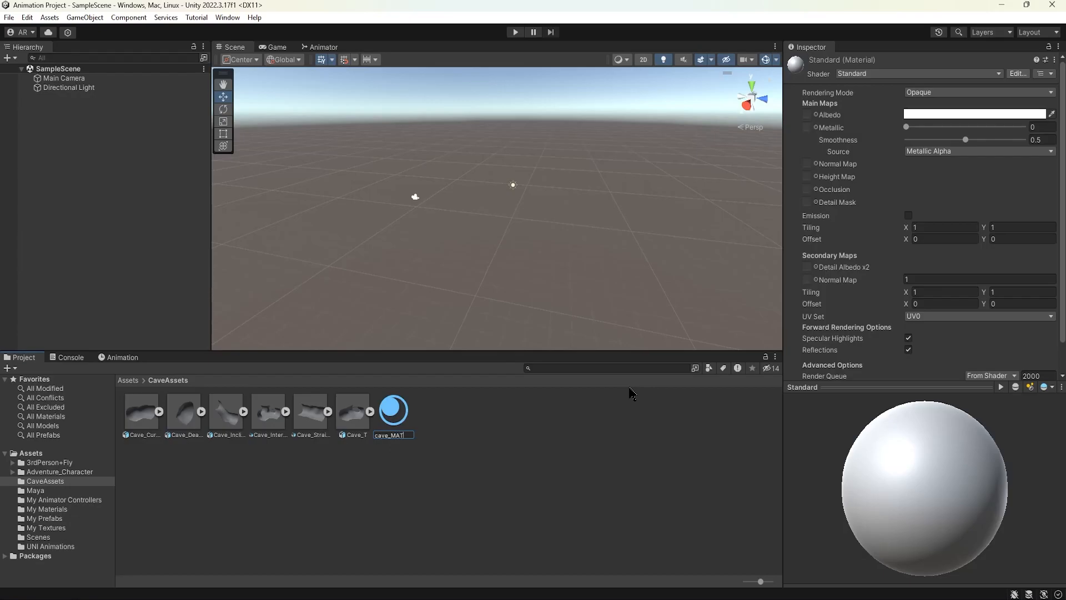
{"action": "key", "text": "Return"}
Import the textures rock_05_diff_4k.png and rock_05_nor_gl_4k.png from the Sample Work folder into CaveAssets.
{"action": "right_click", "coordinate": [553, 435]}
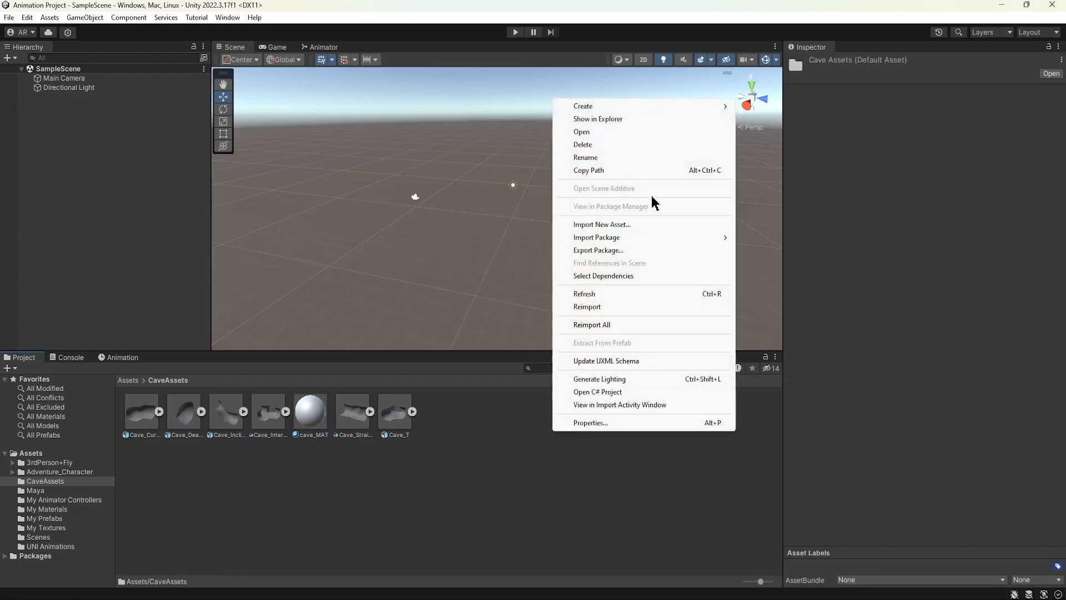
{"action": "left_click", "coordinate": [634, 225]}
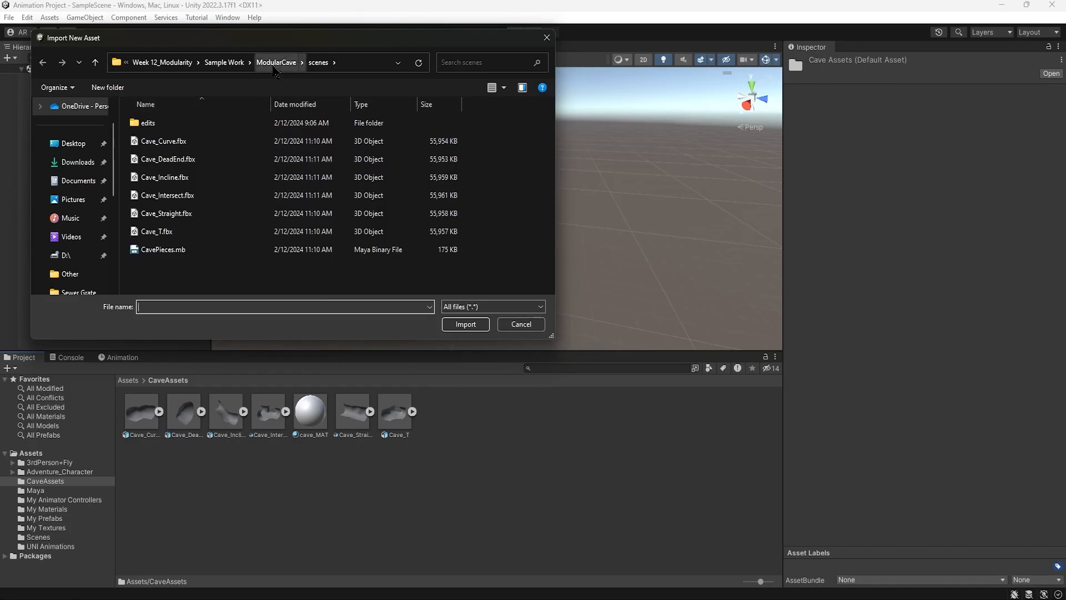
{"action": "left_click", "coordinate": [275, 62]}
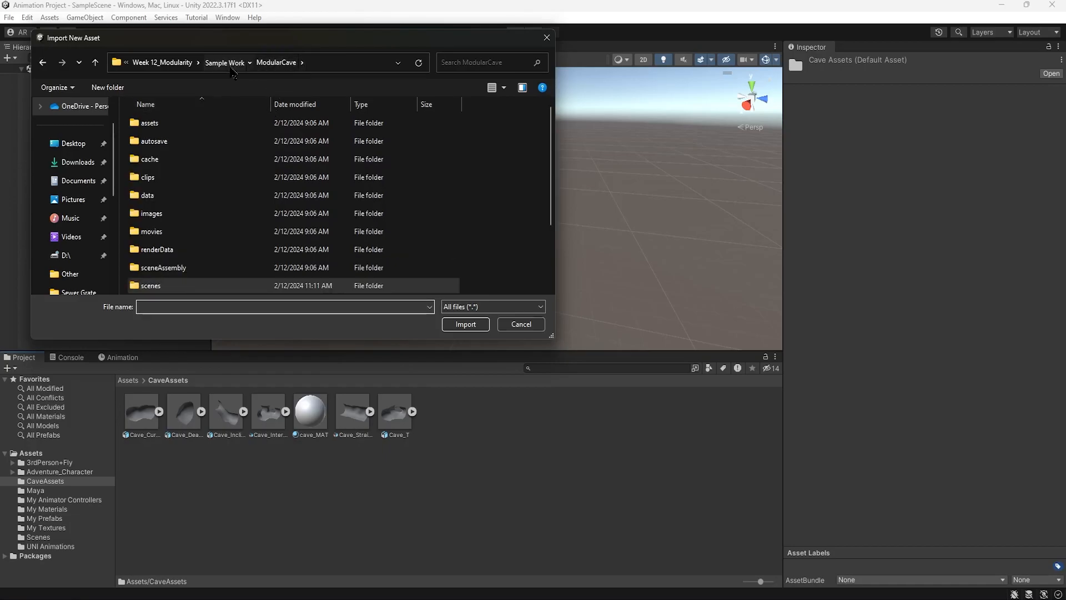
{"action": "left_click", "coordinate": [224, 62]}
{"action": "left_click", "coordinate": [225, 138]}
{"action": "left_click", "coordinate": [286, 143], "text": "ctrl"}
{"action": "left_click", "coordinate": [477, 327]}
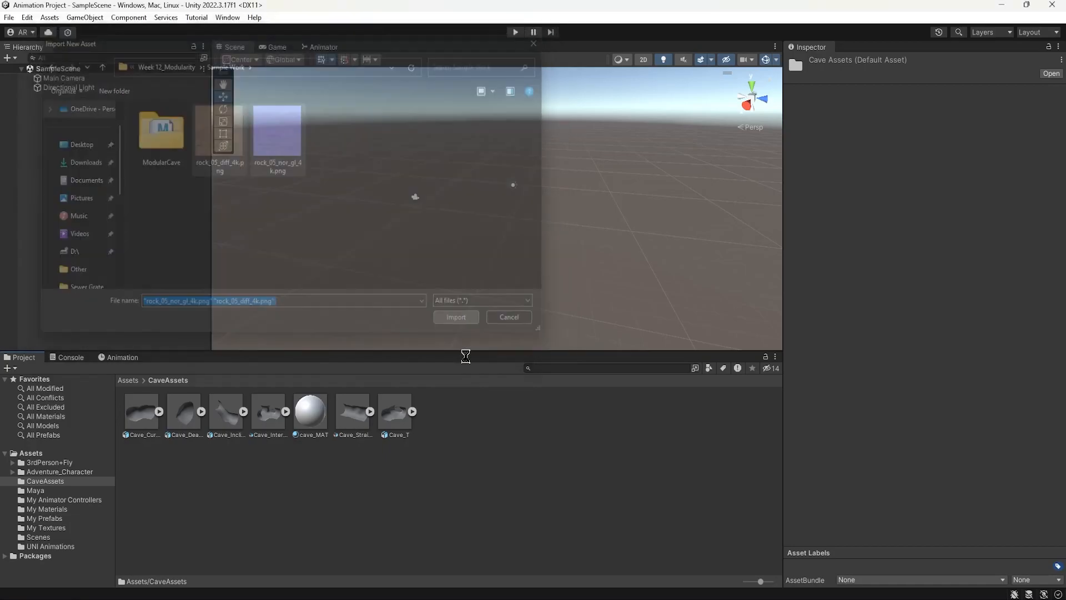
{"action": "left_click", "coordinate": [364, 508]}
Assign the rock_05 diffuse texture to cave_MAT's Albedo and the rock_05 normal texture to its Normal Map, fixing the texture's normal map import type.
{"action": "left_click", "coordinate": [311, 412]}
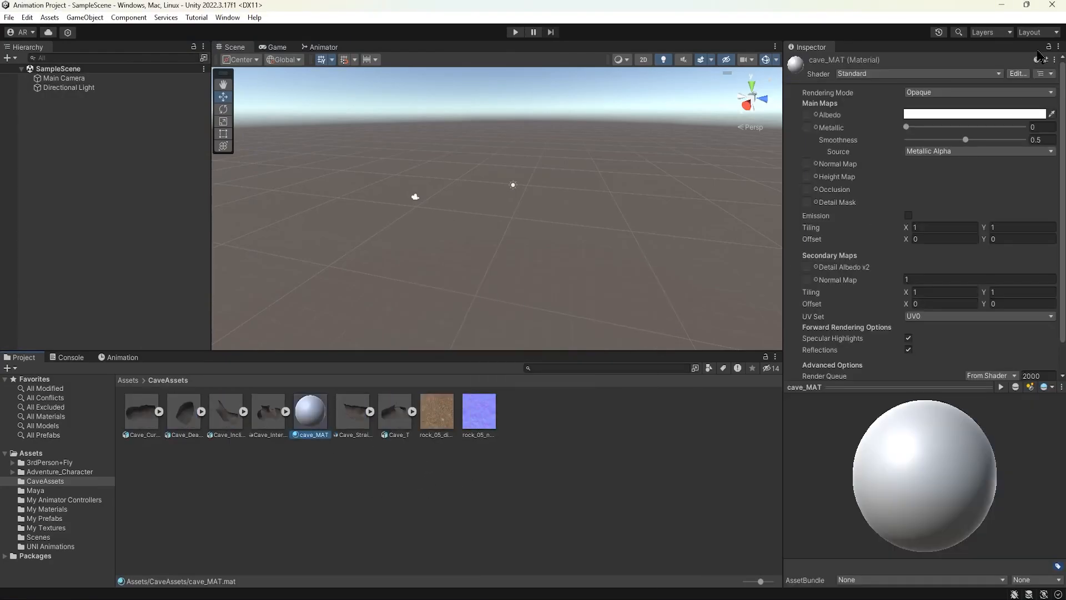
{"action": "left_click_drag", "start_coordinate": [437, 411], "coordinate": [807, 114]}
{"action": "left_click_drag", "start_coordinate": [479, 423], "coordinate": [810, 171]}
{"action": "left_click", "coordinate": [1037, 187]}
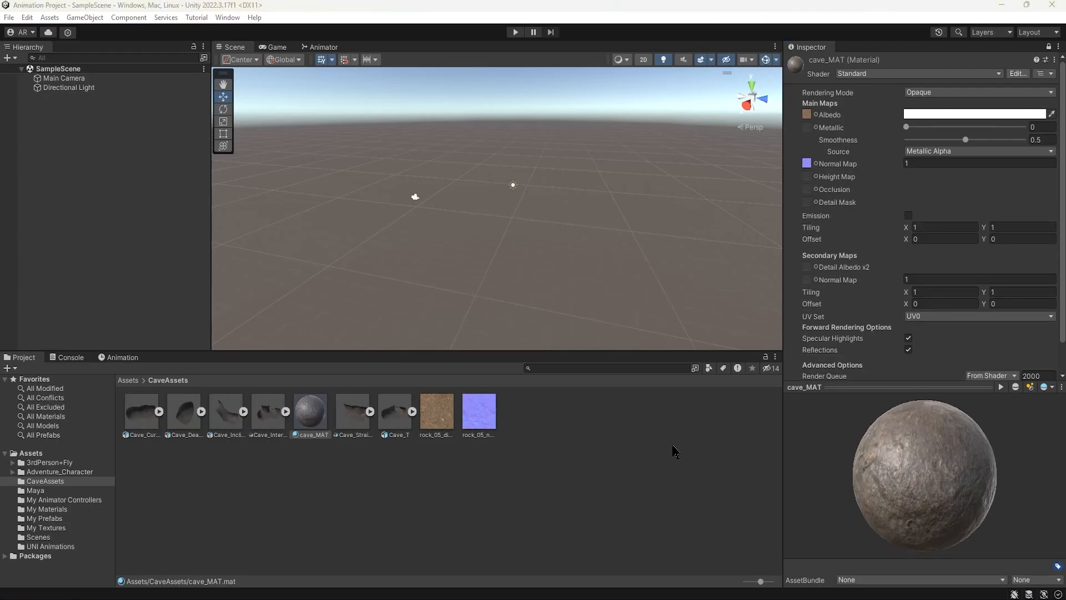
Examine the Cave_Intersect and Cave_T models and the cave_MAT material in the asset preview.
{"action": "left_click_drag", "start_coordinate": [494, 251], "coordinate": [499, 250], "text": "alt"}
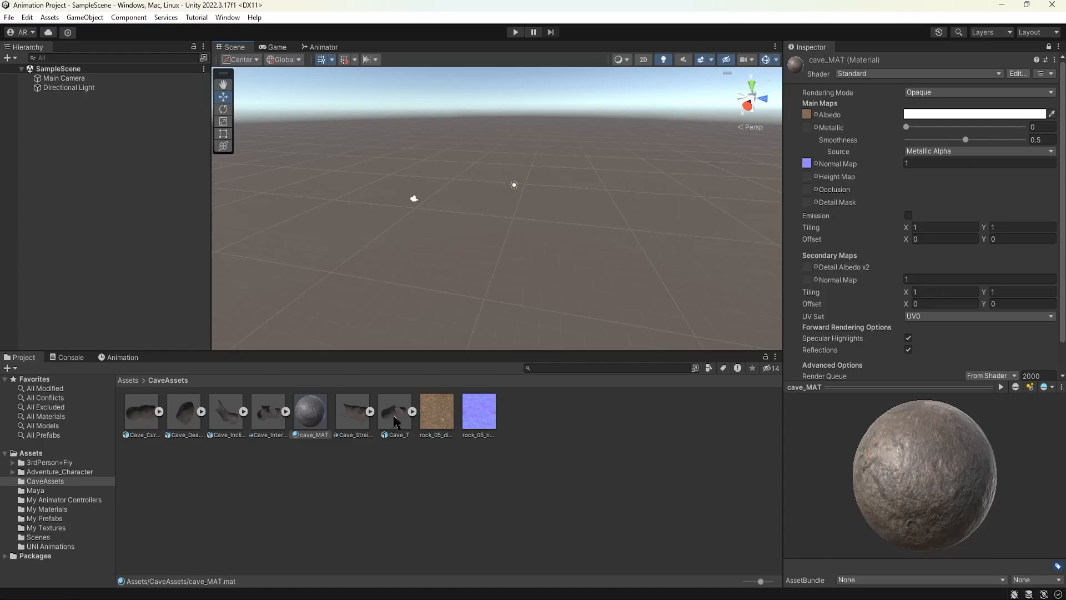
{"action": "left_click", "coordinate": [267, 420]}
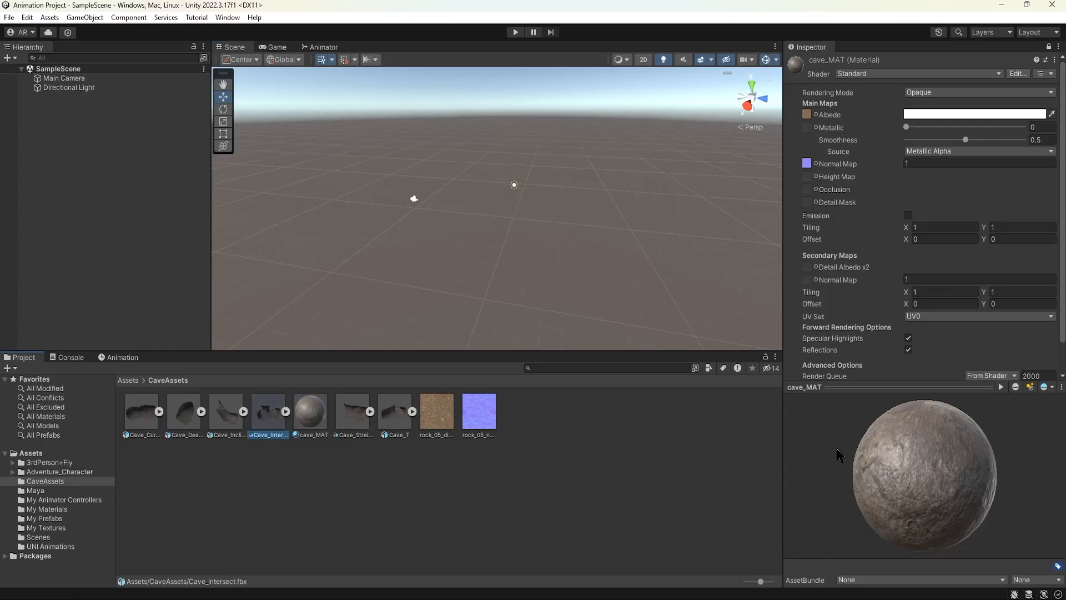
{"action": "left_click_drag", "start_coordinate": [895, 461], "coordinate": [946, 472]}
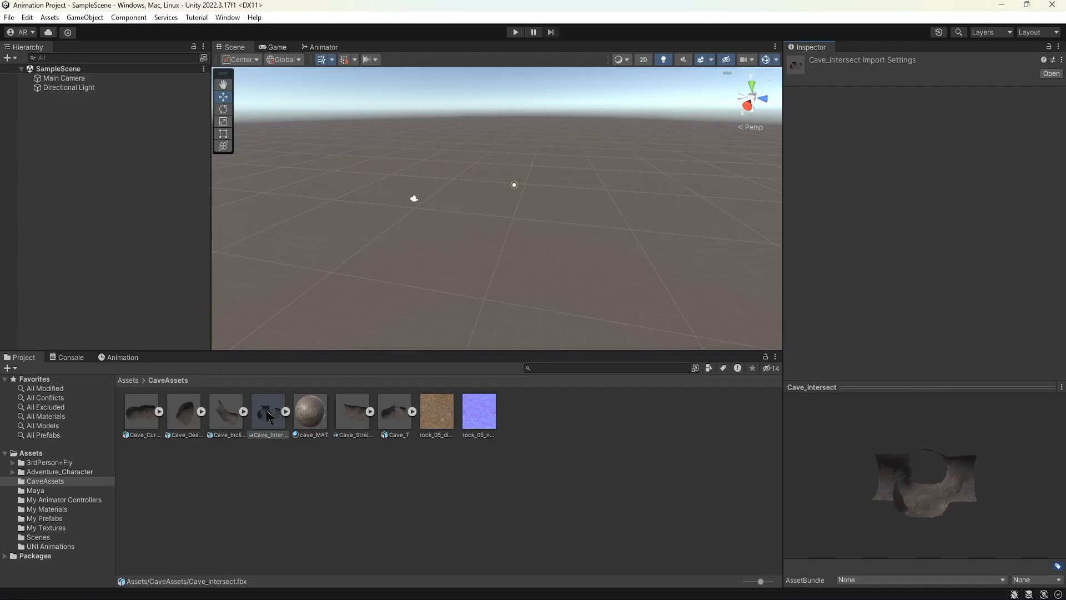
{"action": "key", "text": "Right"}
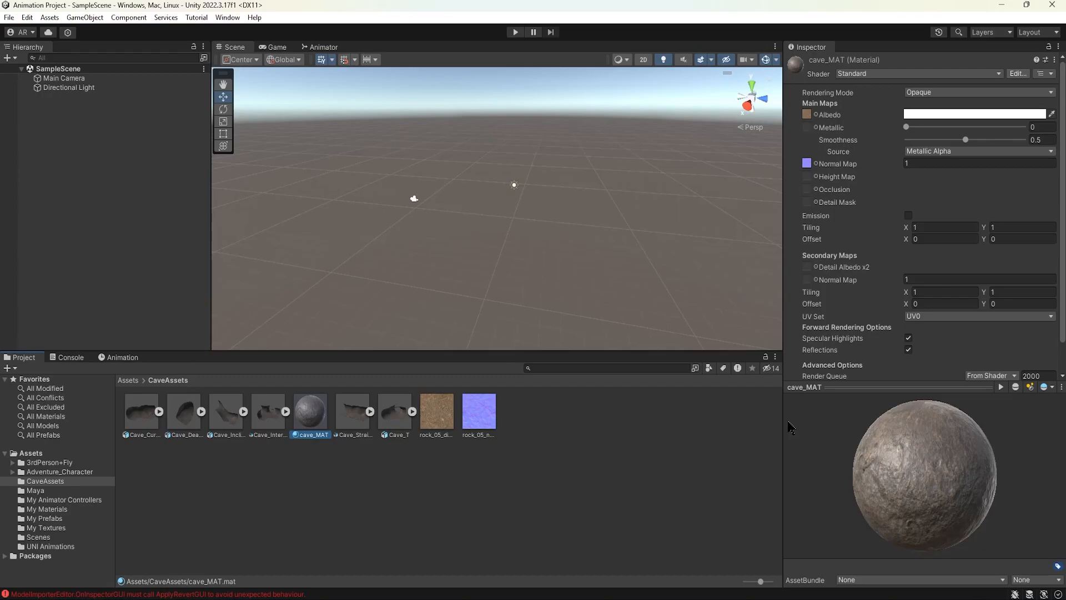
{"action": "left_click", "coordinate": [393, 419]}
{"action": "left_click_drag", "start_coordinate": [858, 479], "coordinate": [776, 470]}
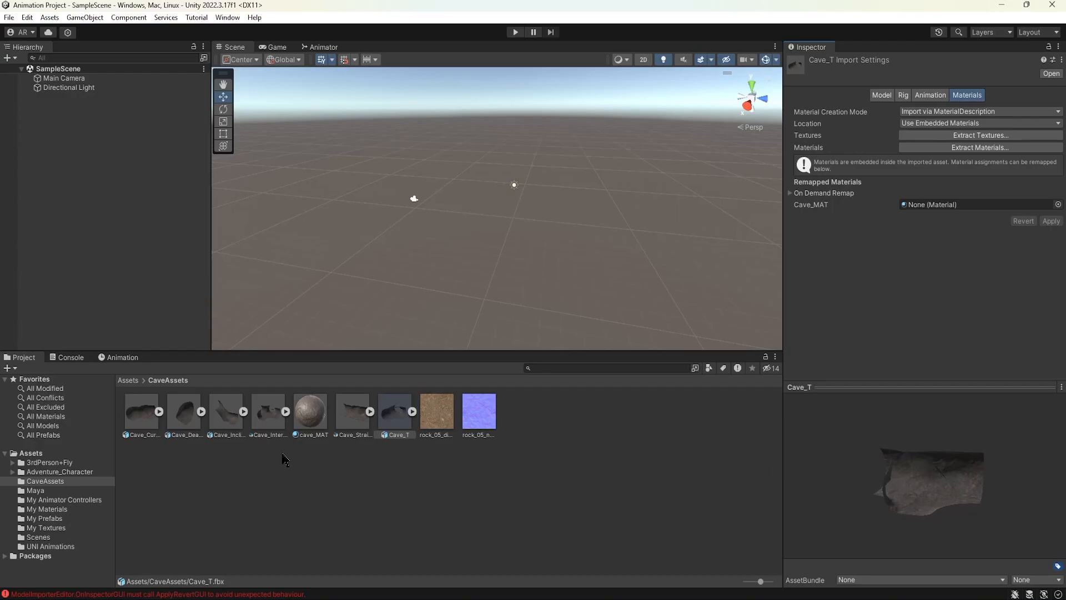
Add Cave_Straight to the scene and set its scale to 20 on X, Y and Z.
{"action": "left_click_drag", "start_coordinate": [350, 420], "coordinate": [84, 197]}
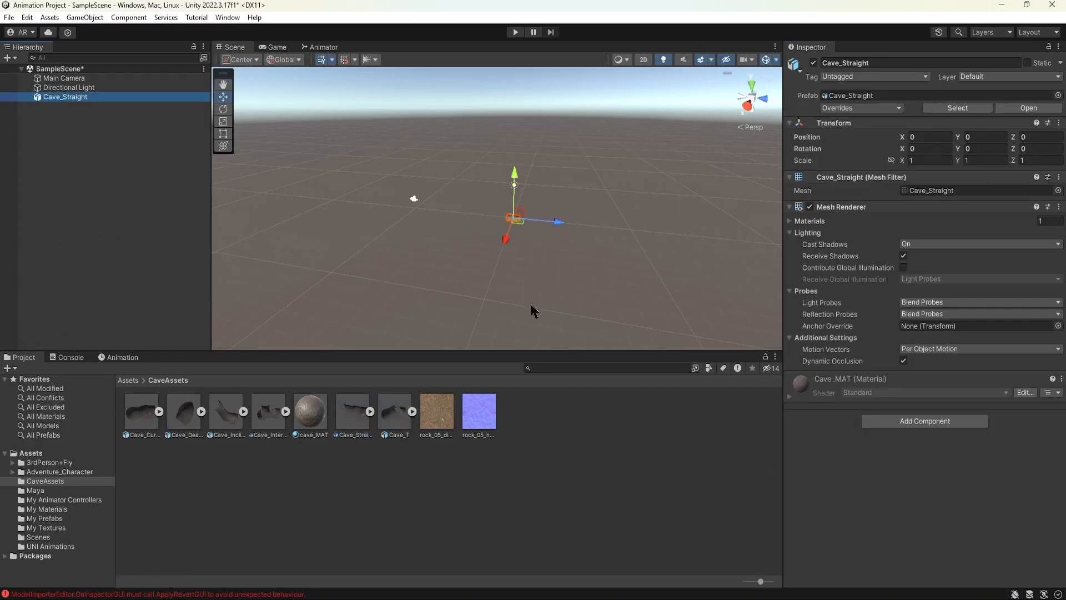
{"action": "key", "text": "f"}
{"action": "left_click_drag", "start_coordinate": [476, 242], "coordinate": [398, 311], "text": "alt"}
{"action": "left_click", "coordinate": [925, 161]}
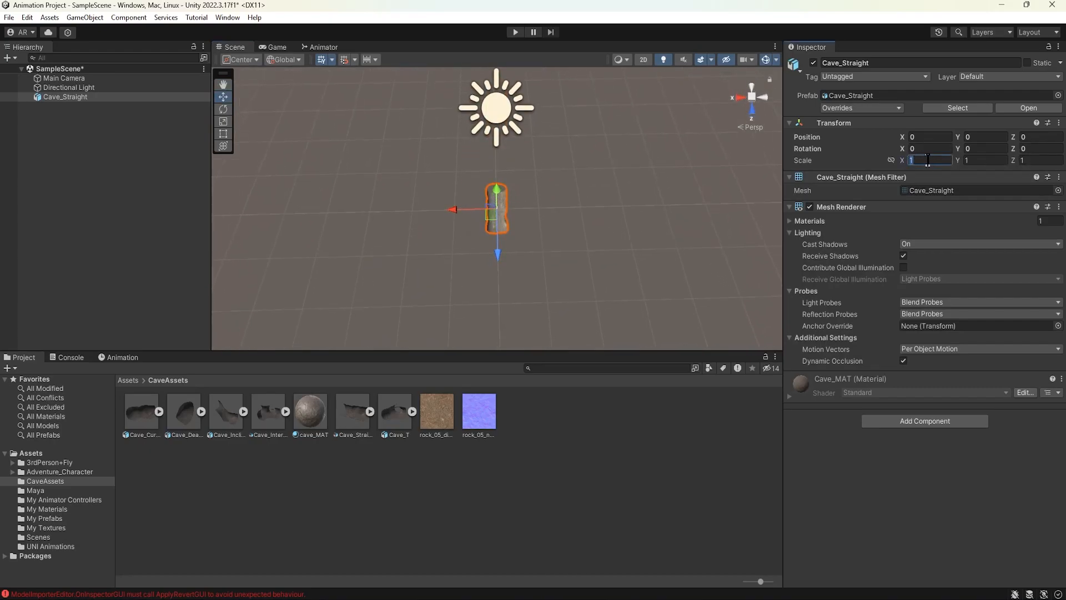
{"action": "type", "text": "2020"}
{"action": "left_click", "coordinate": [1040, 161]}
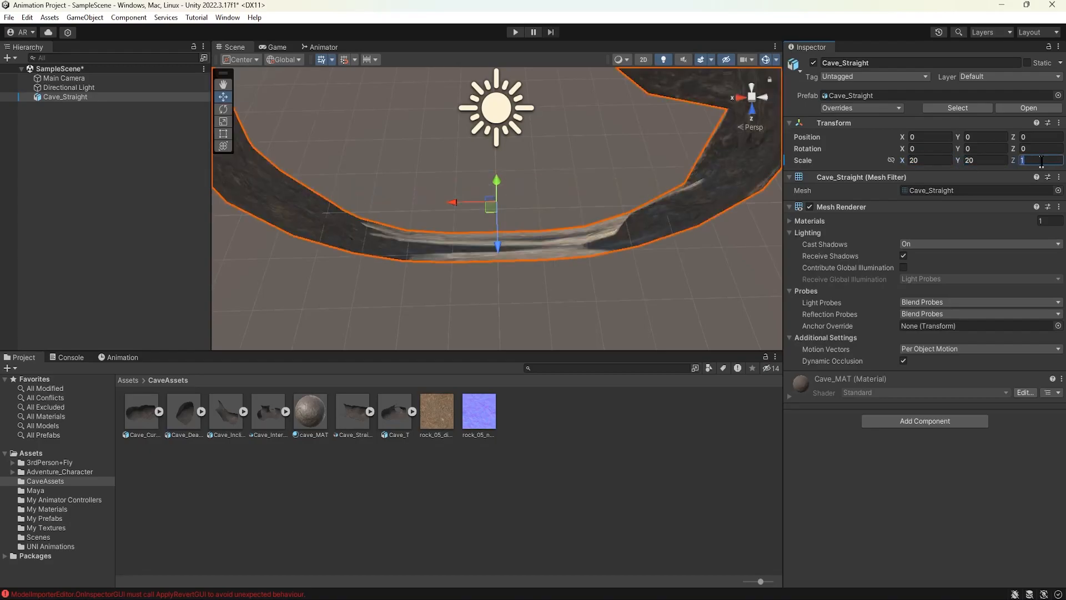
{"action": "type", "text": "20"}
{"action": "scroll", "coordinate": [604, 167], "scroll_direction": "down", "scroll_amount": 10}
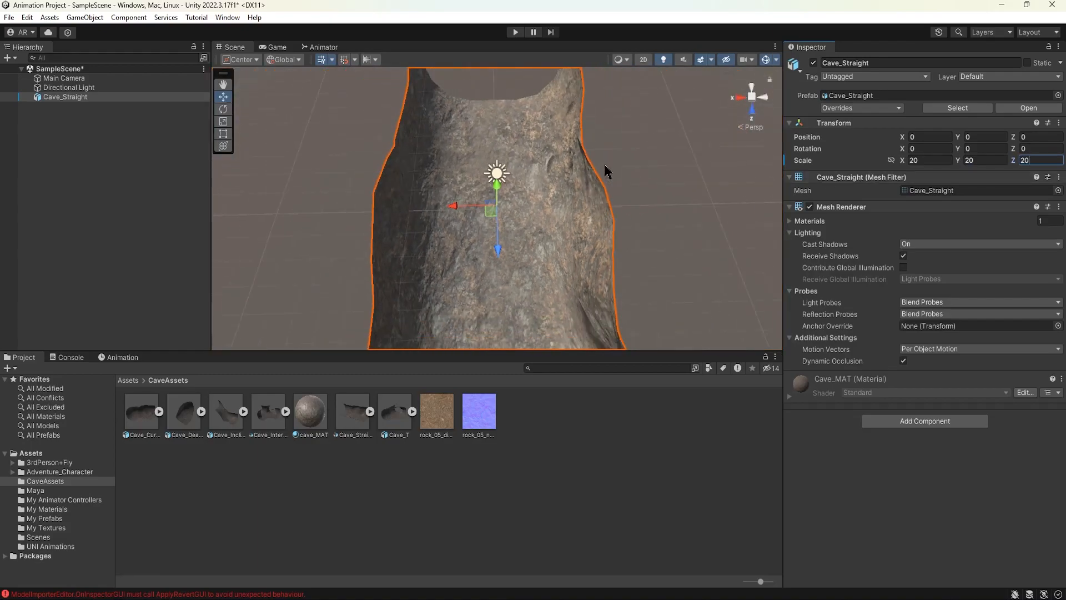
{"action": "mouse_move", "coordinate": [570, 199]}
{"action": "left_mouse_down", "text": "alt"}
{"action": "mouse_move", "coordinate": [628, 103]}
{"action": "mouse_move", "coordinate": [365, 150]}
{"action": "mouse_move", "coordinate": [499, 138]}
{"action": "mouse_move", "coordinate": [562, 201]}
{"action": "mouse_move", "coordinate": [573, 197]}
{"action": "mouse_move", "coordinate": [573, 178]}
{"action": "left_mouse_up", "text": "alt"}
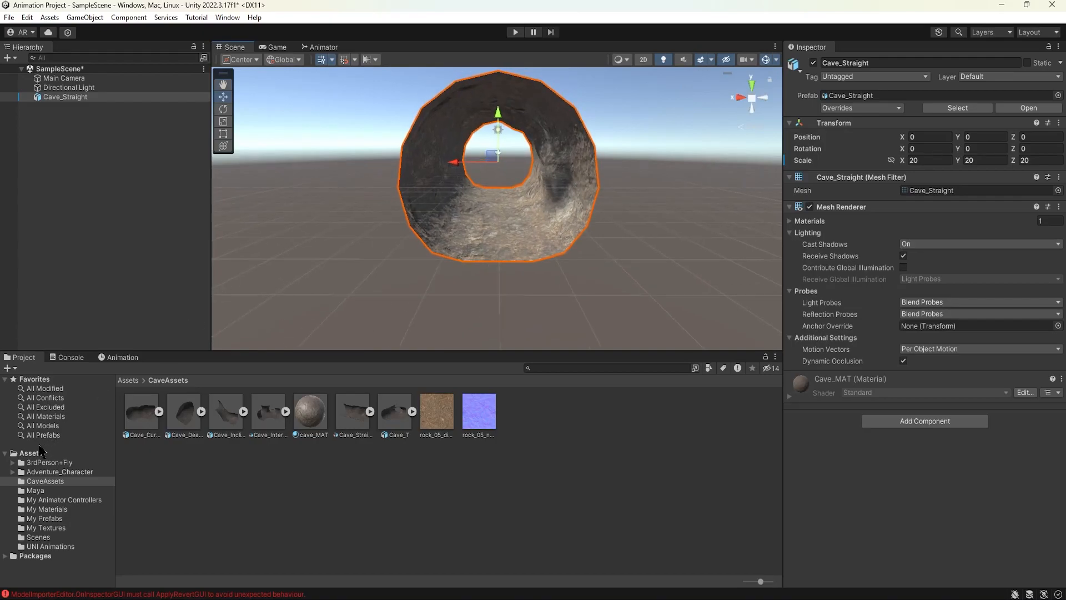
Open the My Prefabs folder and delete the Main Camera from the scene.
{"action": "left_click", "coordinate": [31, 453]}
{"action": "left_click", "coordinate": [252, 477]}
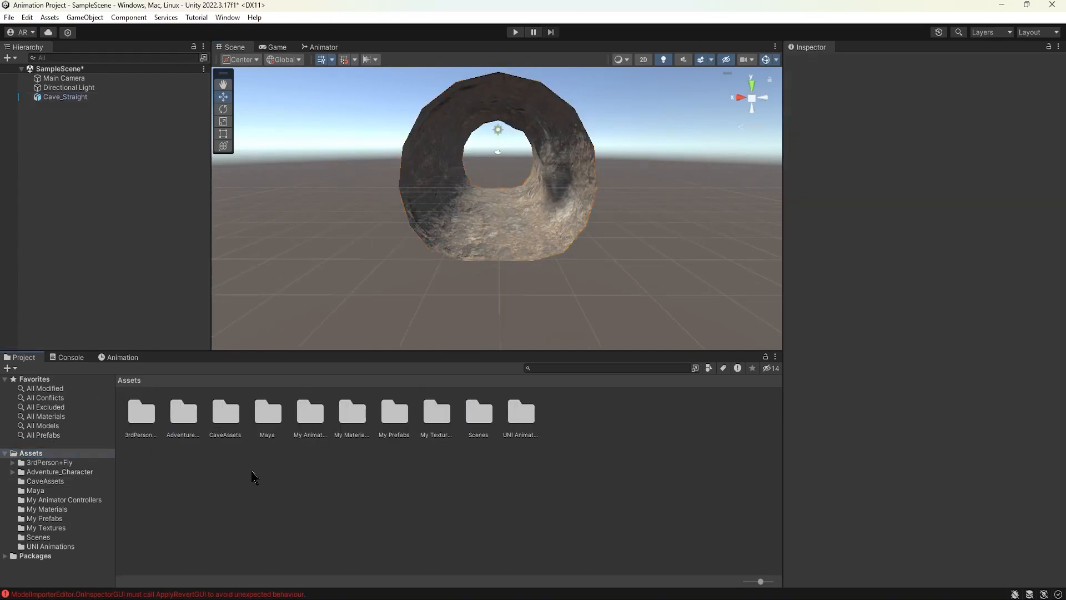
{"action": "double_click", "coordinate": [399, 416]}
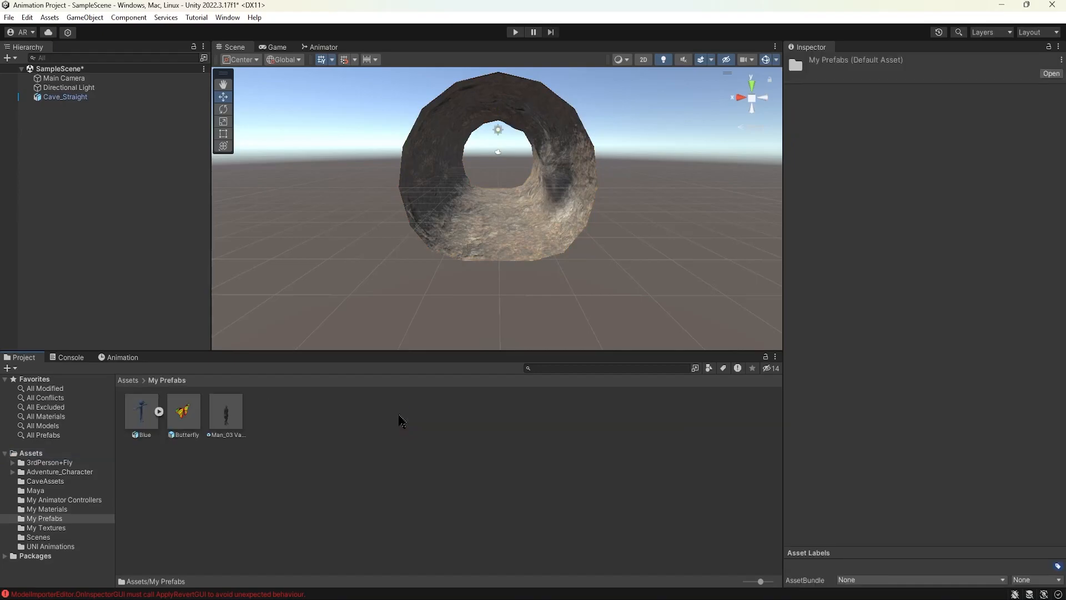
{"action": "left_click", "coordinate": [64, 77]}
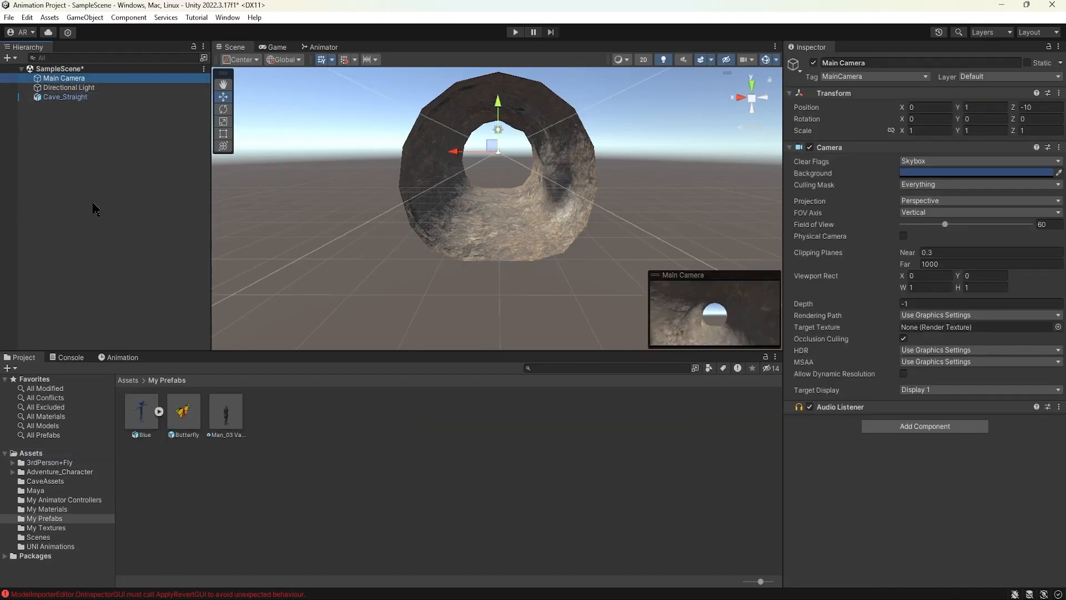
{"action": "key", "text": "Delete"}
Place the Man_03 Variant prefab inside the straight cave and lower it onto the floor at about Y -3.5, Z 5.75.
{"action": "left_click_drag", "start_coordinate": [227, 416], "coordinate": [450, 195]}
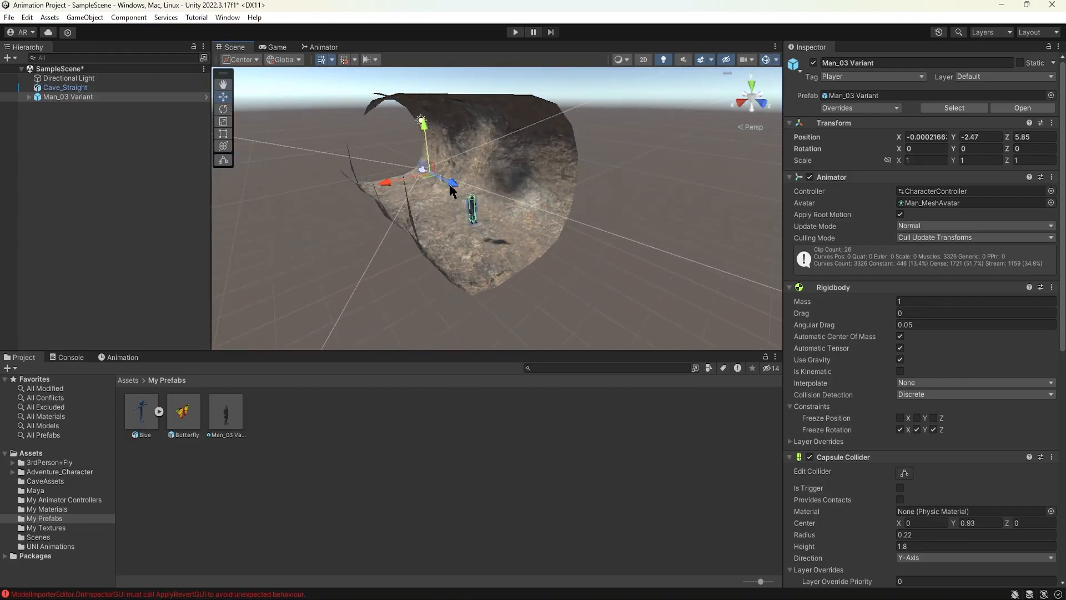
{"action": "left_click_drag", "start_coordinate": [425, 137], "coordinate": [457, 94]}
{"action": "scroll", "coordinate": [457, 94], "scroll_direction": "down", "scroll_amount": 10}
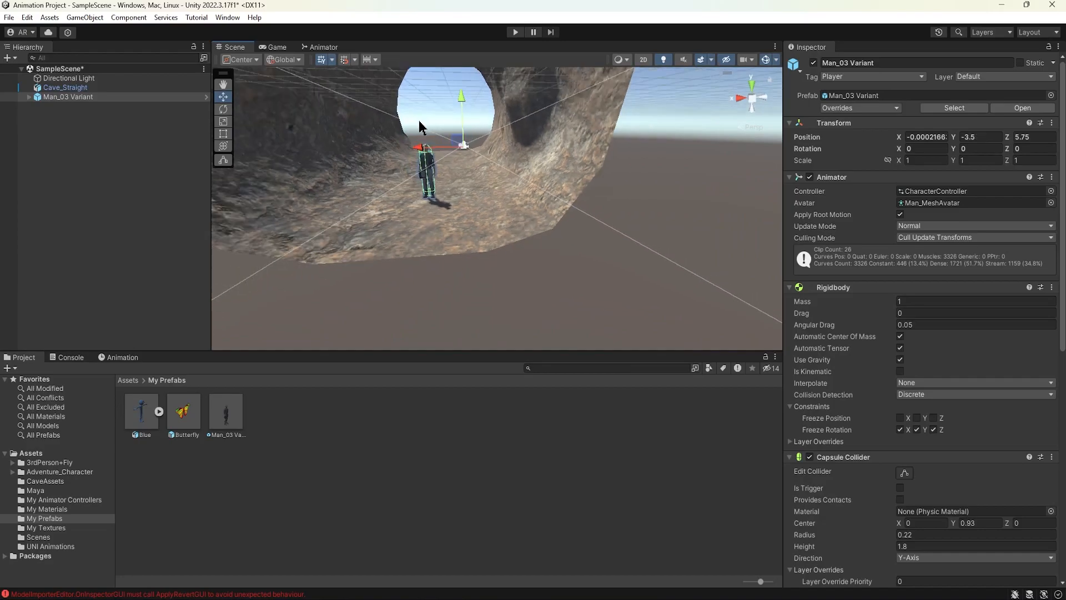
{"action": "left_click_drag", "start_coordinate": [630, 185], "coordinate": [549, 284], "text": "alt"}
Switch the scene to an orthographic top view centred on the cave piece.
{"action": "left_click", "coordinate": [571, 141]}
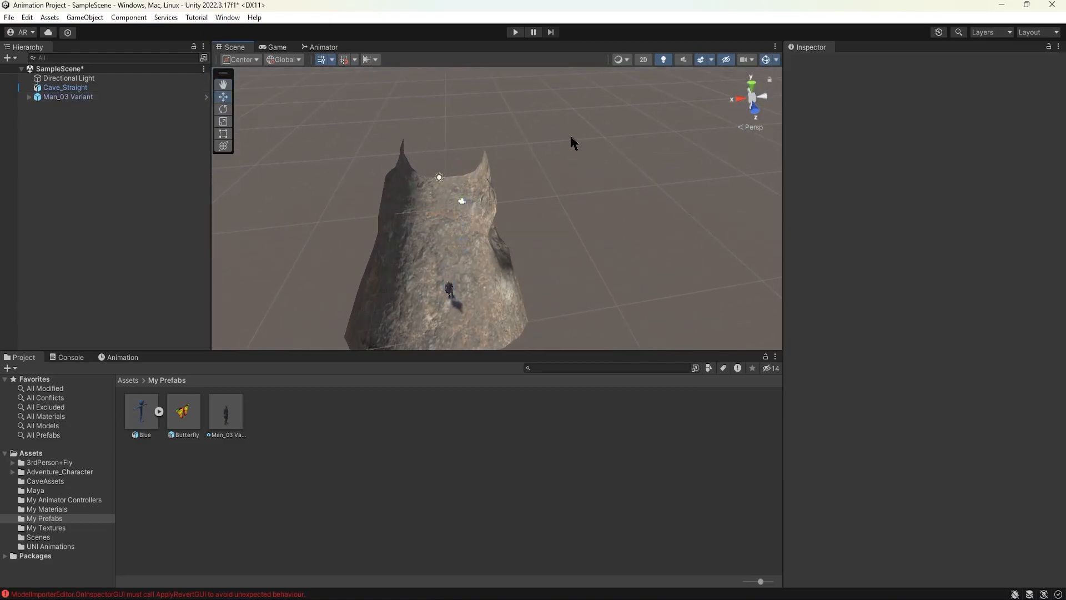
{"action": "scroll", "coordinate": [553, 154], "scroll_direction": "down", "scroll_amount": 3}
{"action": "left_click", "coordinate": [756, 109]}
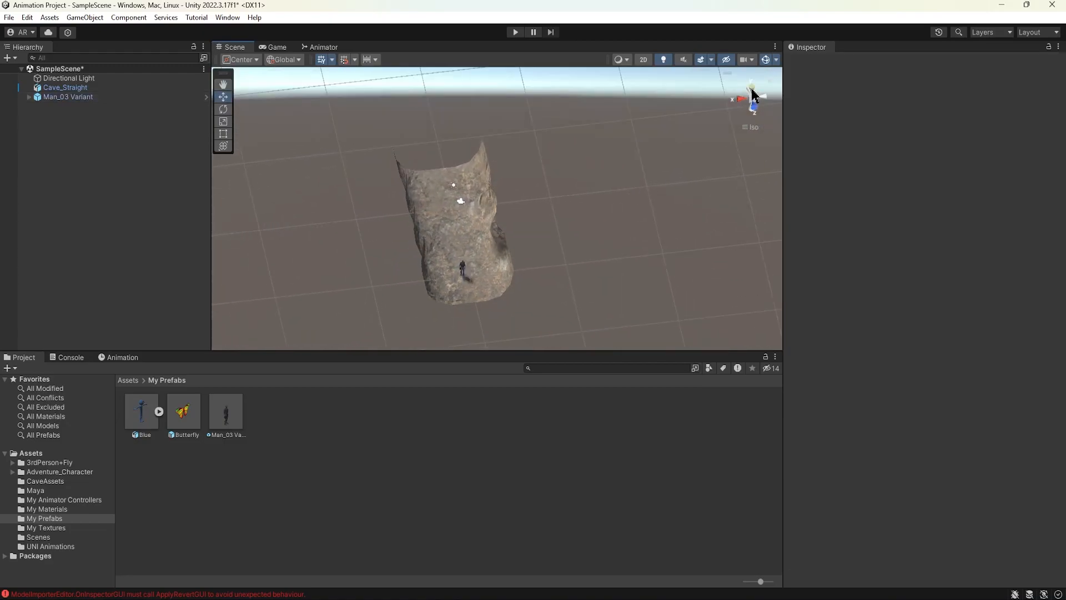
{"action": "left_click", "coordinate": [752, 91]}
{"action": "middle_click_drag", "start_coordinate": [608, 167], "coordinate": [552, 169]}
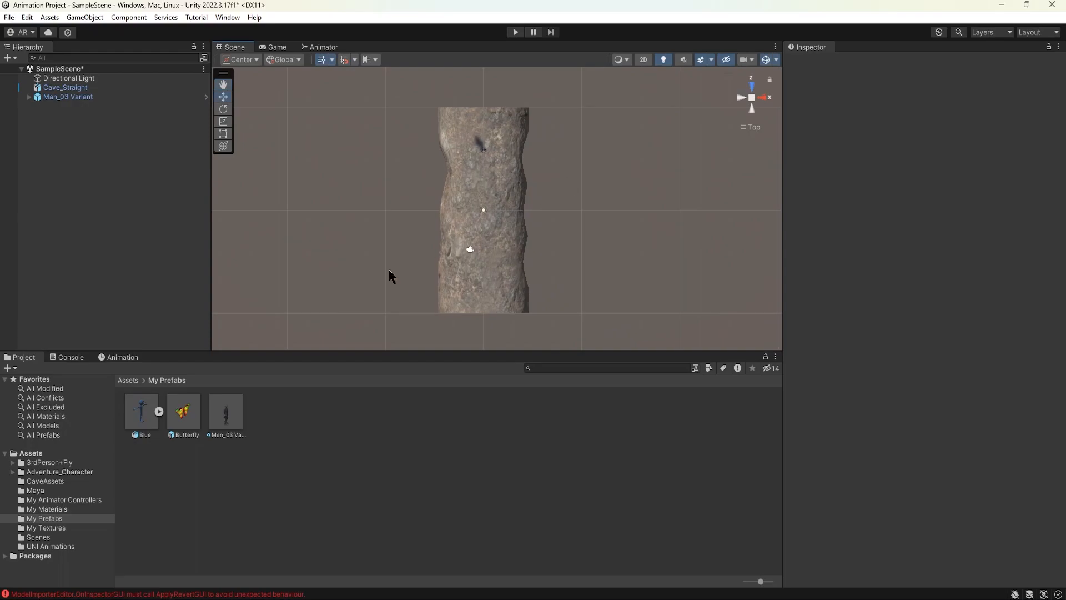
Add the Cave_Curve model from the CaveAssets folder to the scene.
{"action": "left_click", "coordinate": [131, 381]}
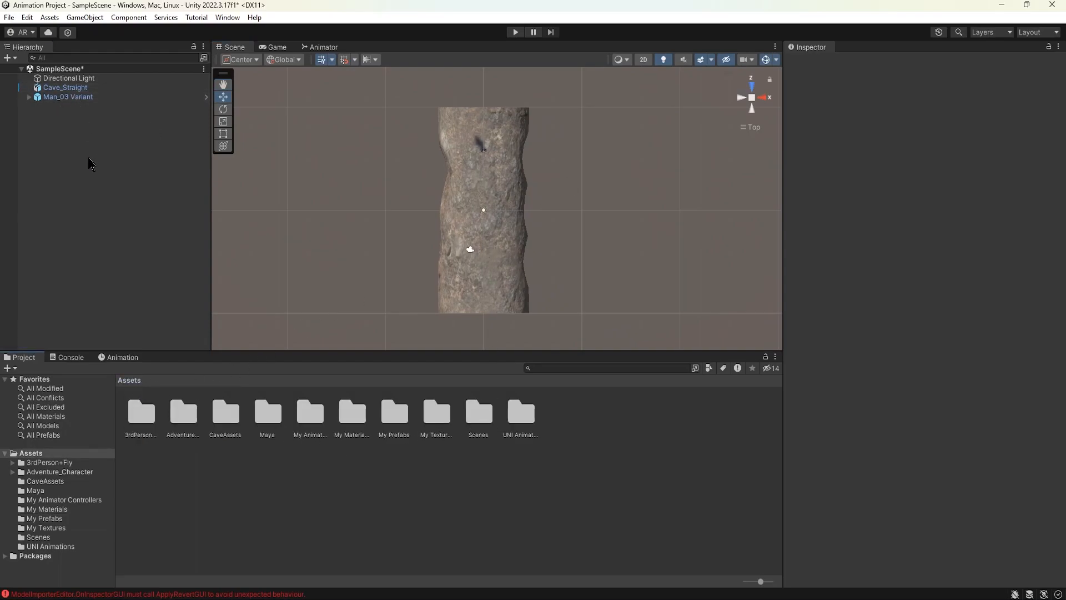
{"action": "right_click", "coordinate": [89, 160]}
{"action": "left_click", "coordinate": [58, 165]}
{"action": "double_click", "coordinate": [222, 416]}
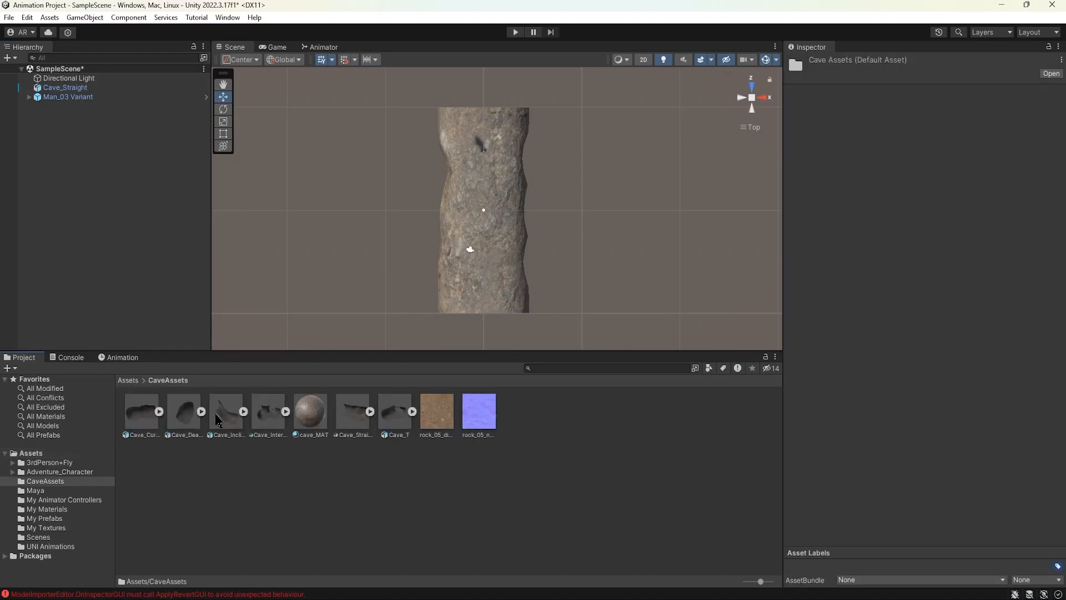
{"action": "left_click", "coordinate": [185, 416]}
{"action": "left_click", "coordinate": [145, 420]}
{"action": "scroll", "coordinate": [329, 265], "scroll_direction": "down", "scroll_amount": 1}
{"action": "scroll", "coordinate": [329, 266], "scroll_direction": "down", "scroll_amount": 2}
{"action": "left_click_drag", "start_coordinate": [145, 420], "coordinate": [92, 230]}
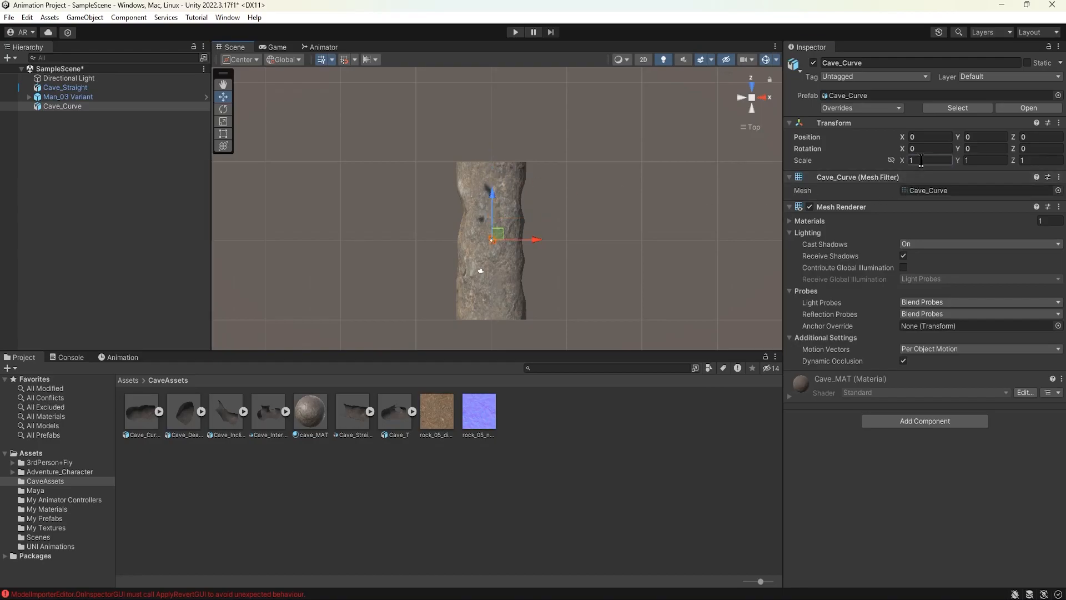
Set Cave_Curve's scale to 20 on X, Y and Z.
{"action": "type", "text": "20"}
{"action": "left_click", "coordinate": [980, 160]}
{"action": "type", "text": "20"}
{"action": "left_click", "coordinate": [1030, 160]}
{"action": "type", "text": "20"}
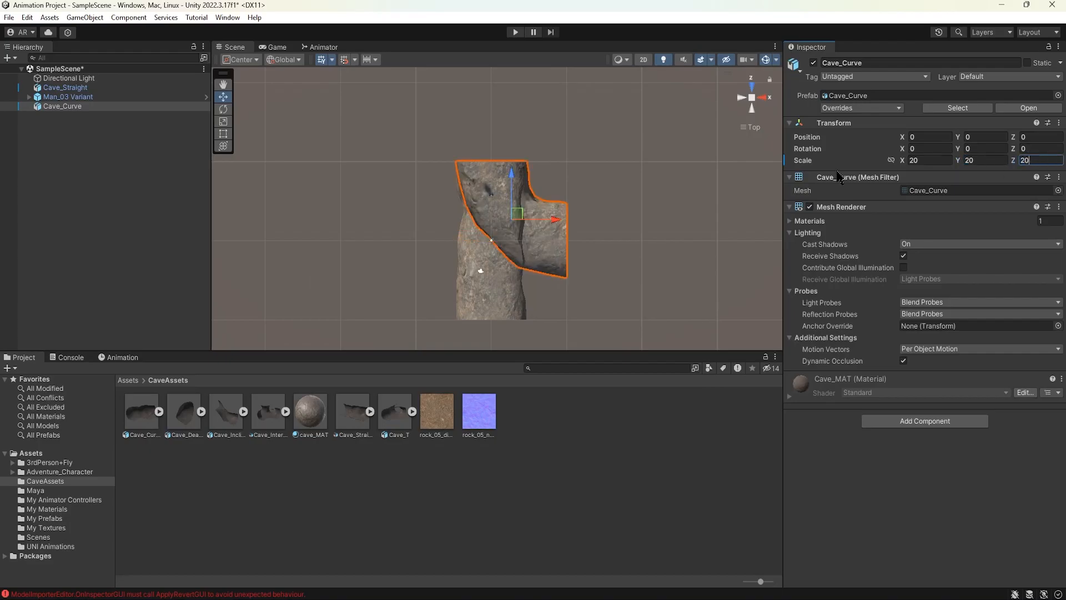
Rotate Cave_Curve to 90 degrees around the Y axis.
{"action": "mouse_move", "coordinate": [511, 179]}
{"action": "left_mouse_down"}
{"action": "mouse_move", "coordinate": [501, 114]}
{"action": "mouse_move", "coordinate": [504, 179]}
{"action": "left_mouse_up"}
{"action": "key", "text": "e"}
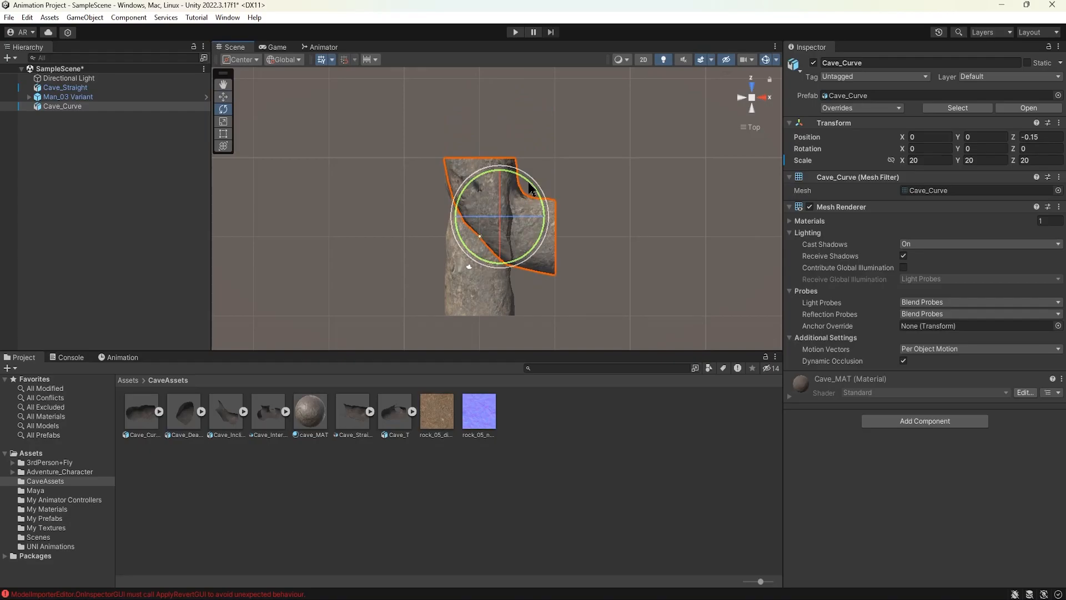
{"action": "left_click_drag", "start_coordinate": [529, 183], "coordinate": [622, 286]}
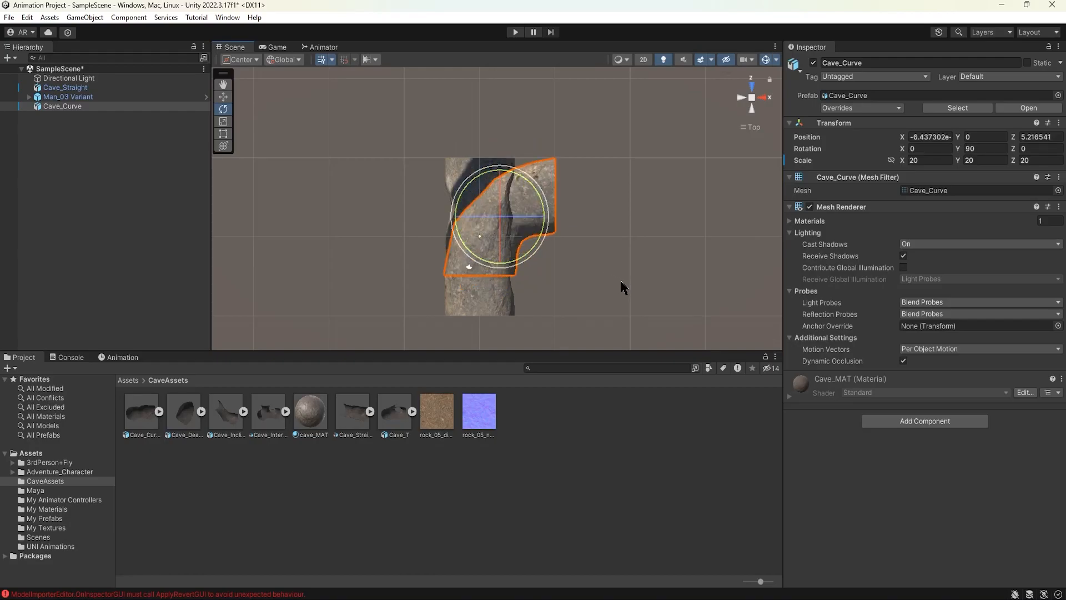
Move Cave_Curve to the end of the straight piece and set its Z position to 20.
{"action": "key", "text": "w"}
{"action": "left_click_drag", "start_coordinate": [501, 176], "coordinate": [501, 57]}
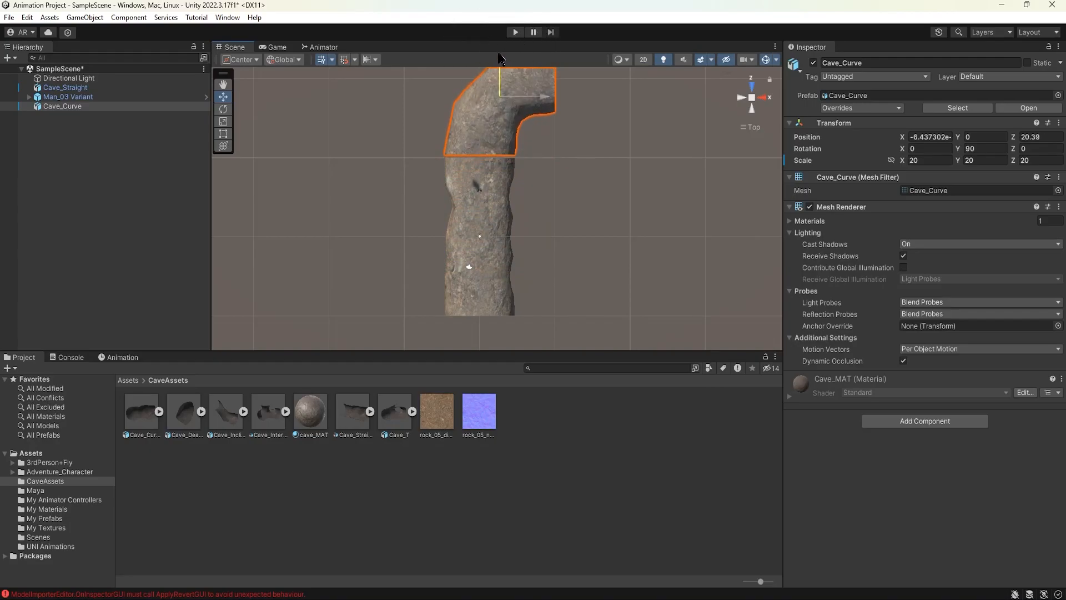
{"action": "left_click_drag", "start_coordinate": [501, 57], "coordinate": [501, 62]}
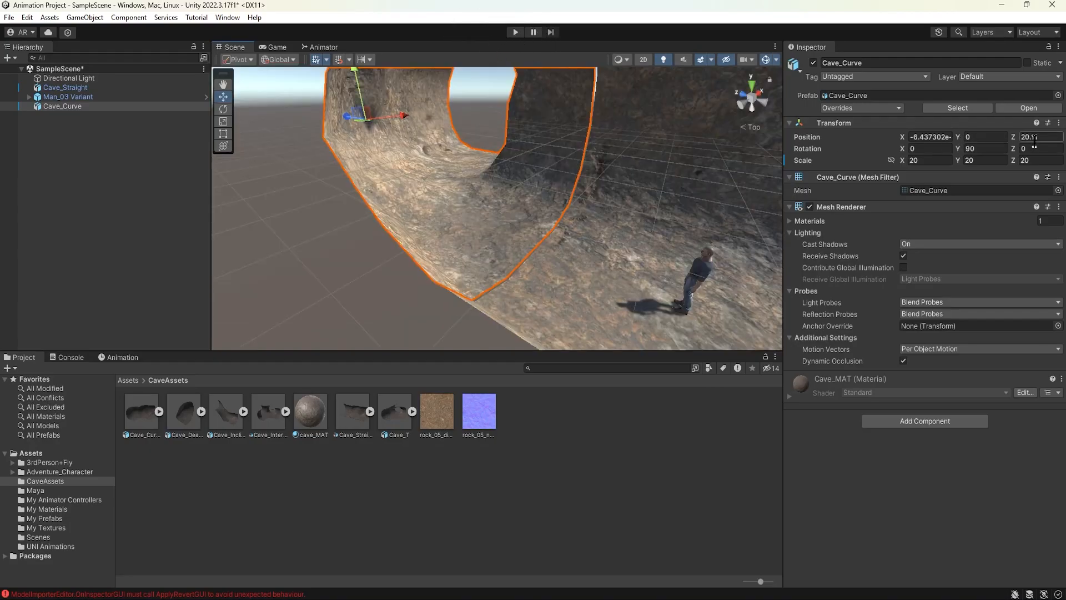
{"action": "type", "text": "20"}
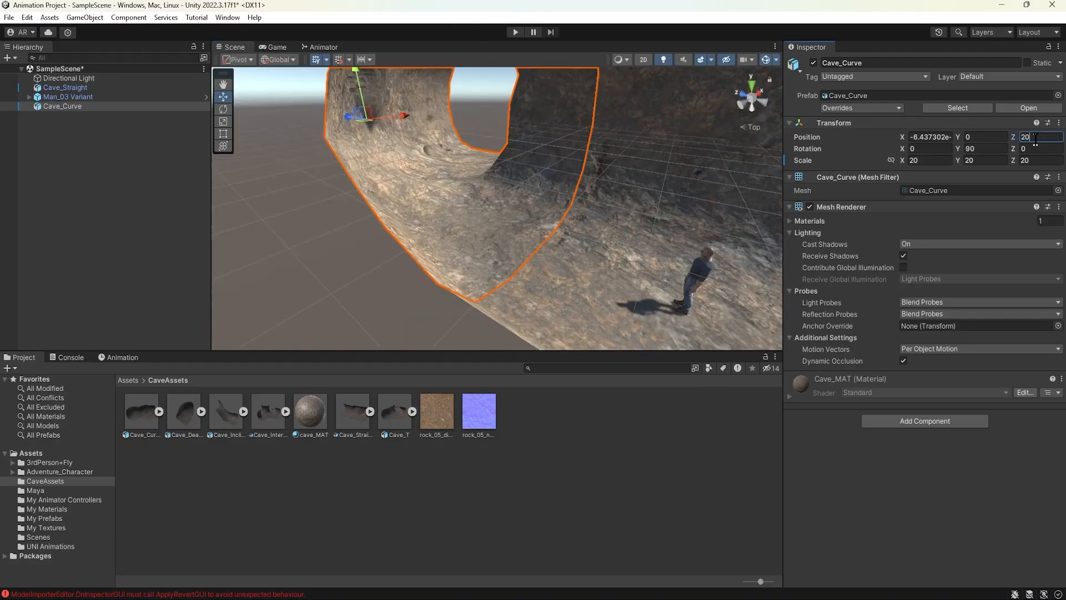
Inspect the join between Cave_Straight and Cave_Curve from inside and outside the tunnel.
{"action": "left_click", "coordinate": [293, 282]}
{"action": "left_click_drag", "start_coordinate": [350, 257], "coordinate": [202, 242], "text": "alt"}
{"action": "left_click_drag", "start_coordinate": [383, 265], "coordinate": [453, 234], "text": "alt"}
{"action": "scroll", "coordinate": [433, 263], "scroll_direction": "down", "scroll_amount": 3}
{"action": "middle_click_drag", "start_coordinate": [434, 235], "coordinate": [497, 220]}
{"action": "left_click_drag", "start_coordinate": [497, 220], "coordinate": [446, 212], "text": "alt"}
{"action": "right_click_drag", "start_coordinate": [447, 212], "coordinate": [482, 212], "text": "alt"}
{"action": "left_click", "coordinate": [397, 148]}
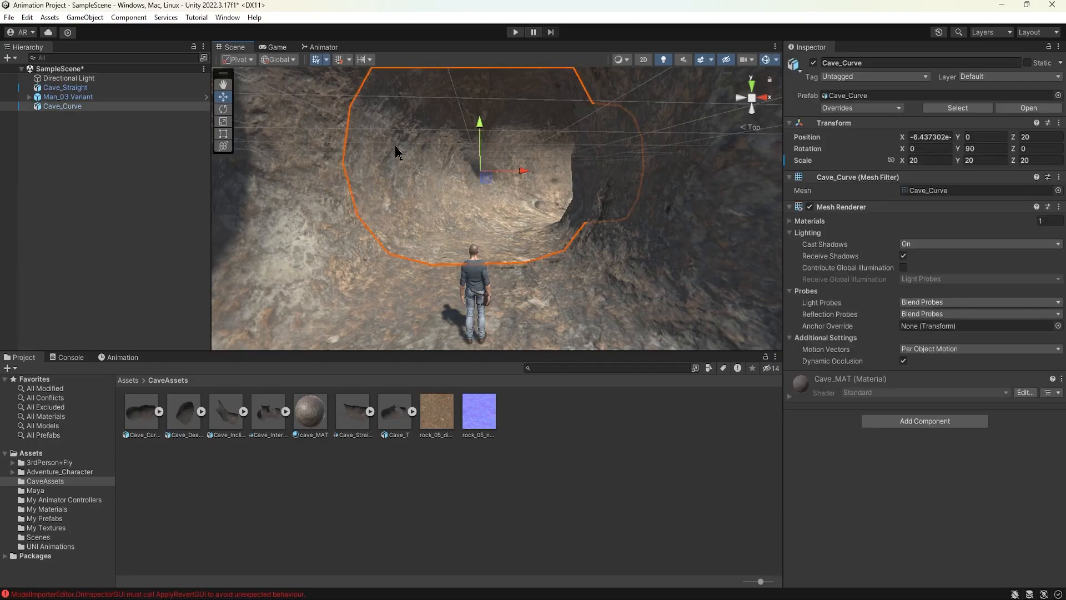
{"action": "left_click_drag", "start_coordinate": [624, 171], "coordinate": [470, 203], "text": "alt"}
{"action": "scroll", "coordinate": [472, 207], "scroll_direction": "down", "scroll_amount": 10}
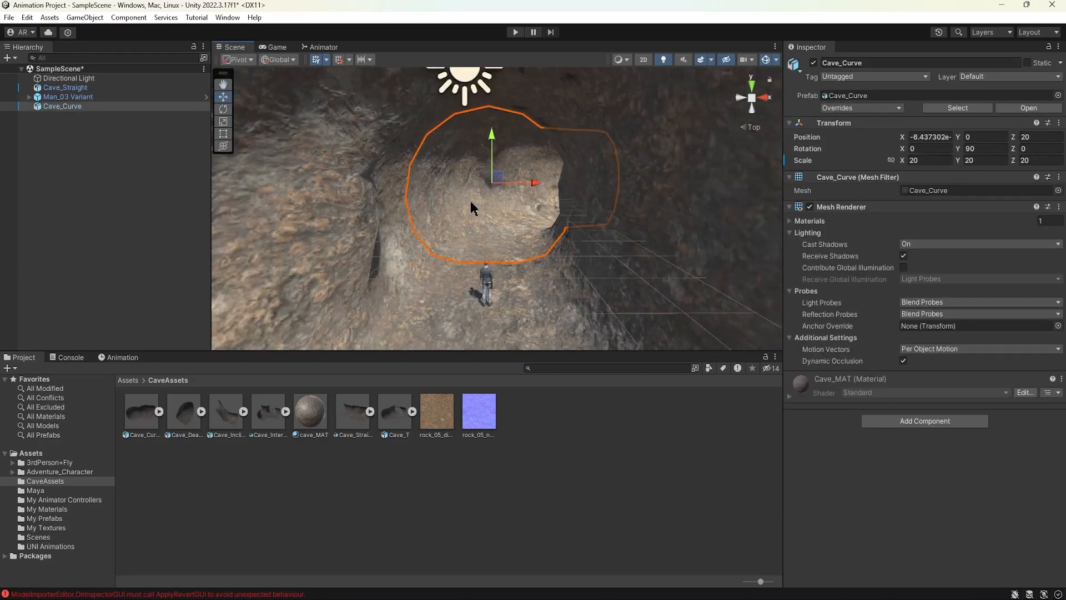
Add the Cave_Intersect model from the CaveAssets folder to the scene.
{"action": "left_click_drag", "start_coordinate": [478, 207], "coordinate": [469, 286], "text": "alt"}
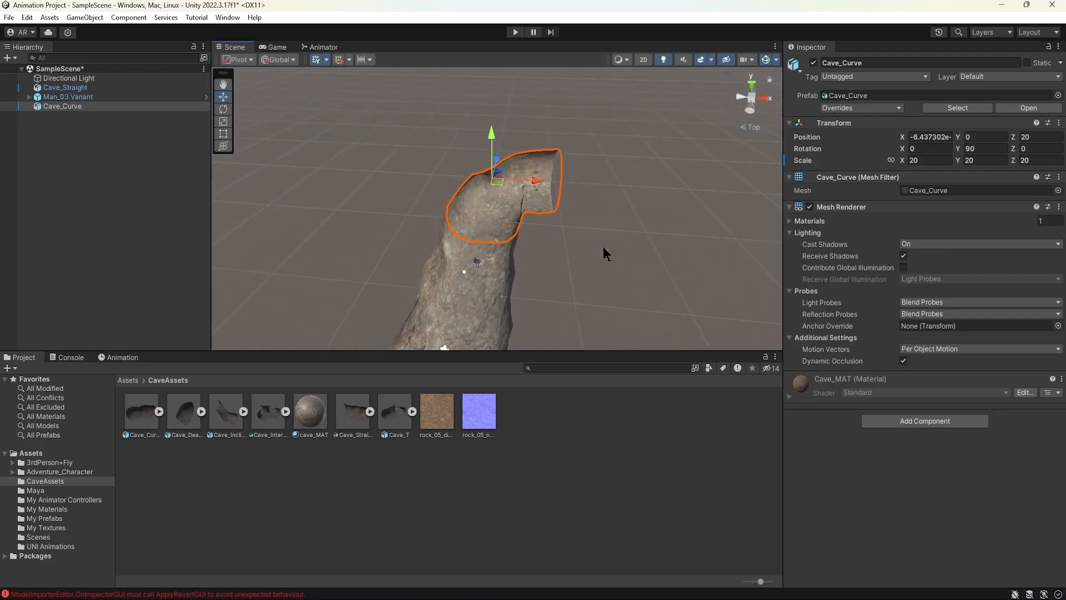
{"action": "left_click", "coordinate": [584, 245]}
{"action": "left_click_drag", "start_coordinate": [584, 244], "coordinate": [566, 288], "text": "alt"}
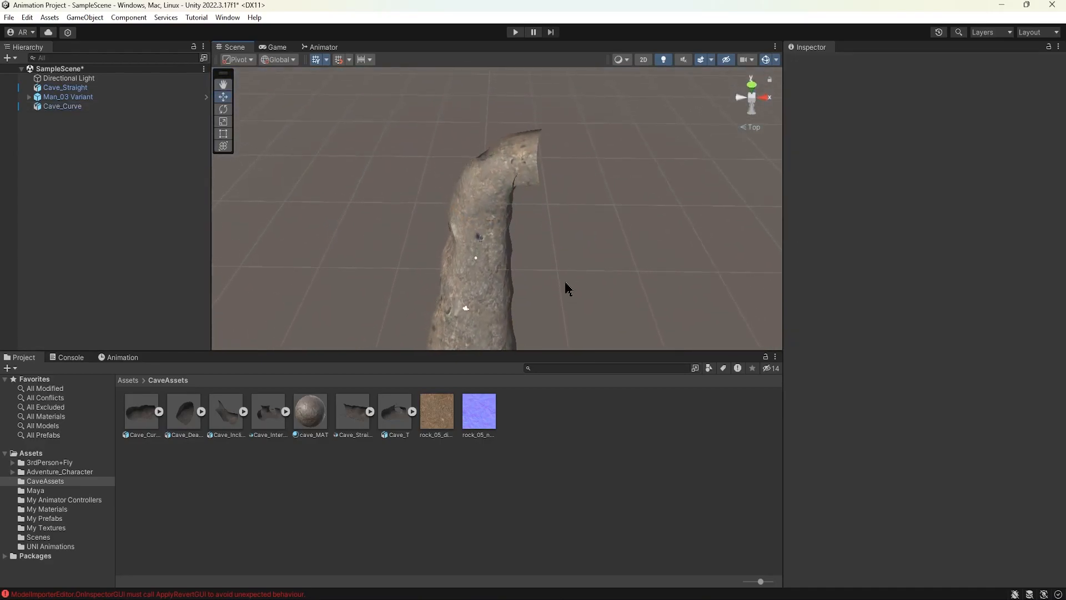
{"action": "left_click", "coordinate": [753, 99]}
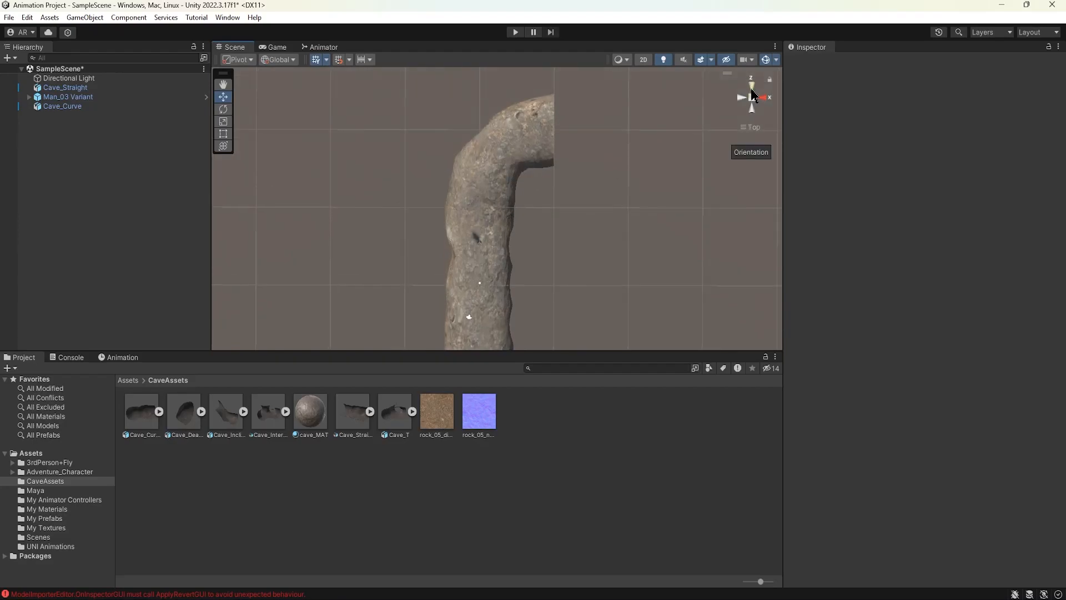
{"action": "left_click", "coordinate": [189, 417]}
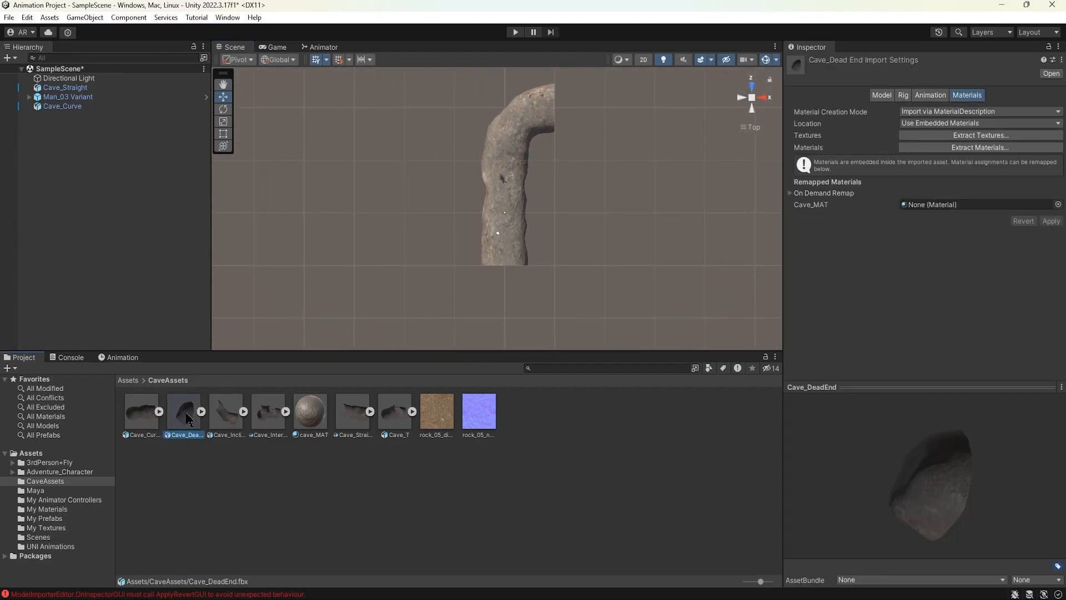
{"action": "left_click", "coordinate": [225, 419]}
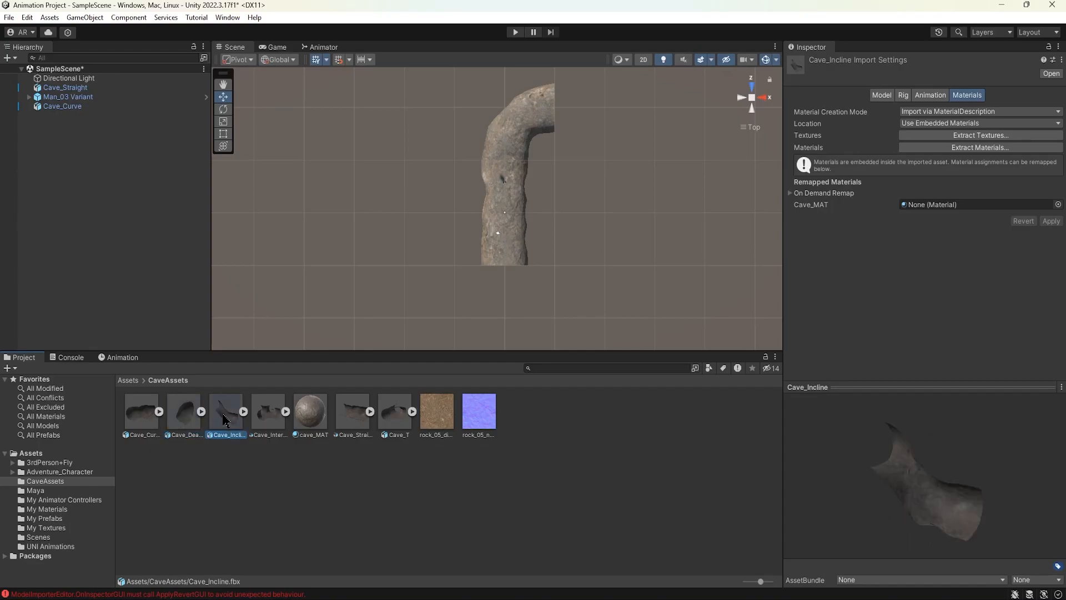
{"action": "left_click", "coordinate": [272, 421]}
{"action": "left_click_drag", "start_coordinate": [296, 414], "coordinate": [564, 287]}
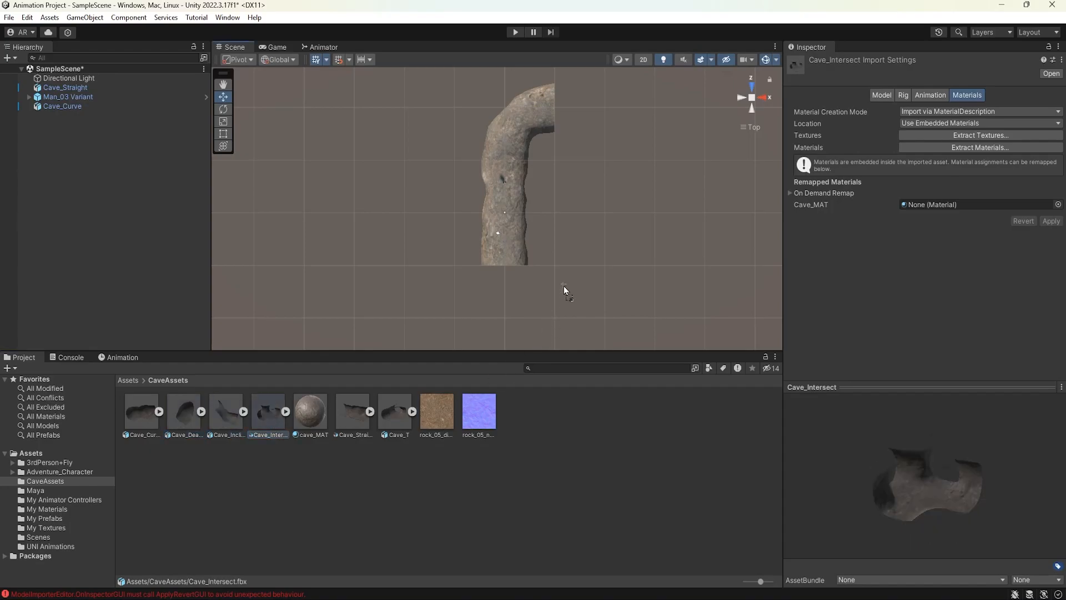
{"action": "left_click_drag", "start_coordinate": [132, 211], "coordinate": [133, 218]}
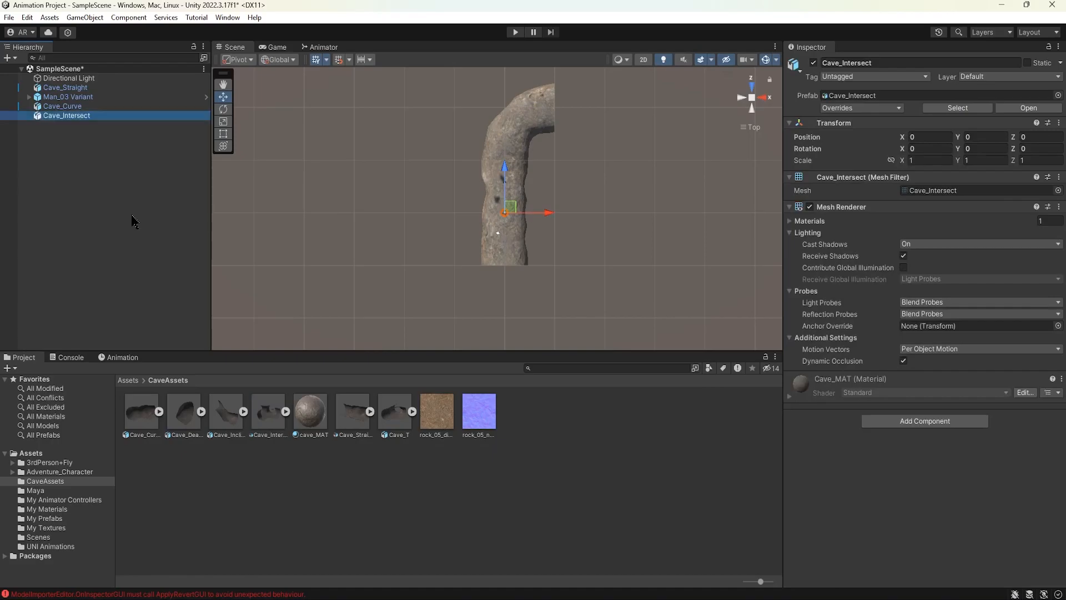
Set Cave_Intersect's scale to 20 on X, Y and Z.
{"action": "left_click", "coordinate": [927, 160]}
{"action": "type", "text": "20"}
{"action": "left_click", "coordinate": [979, 160]}
{"action": "type", "text": "20"}
{"action": "left_click", "coordinate": [1027, 161]}
{"action": "type", "text": "20"}
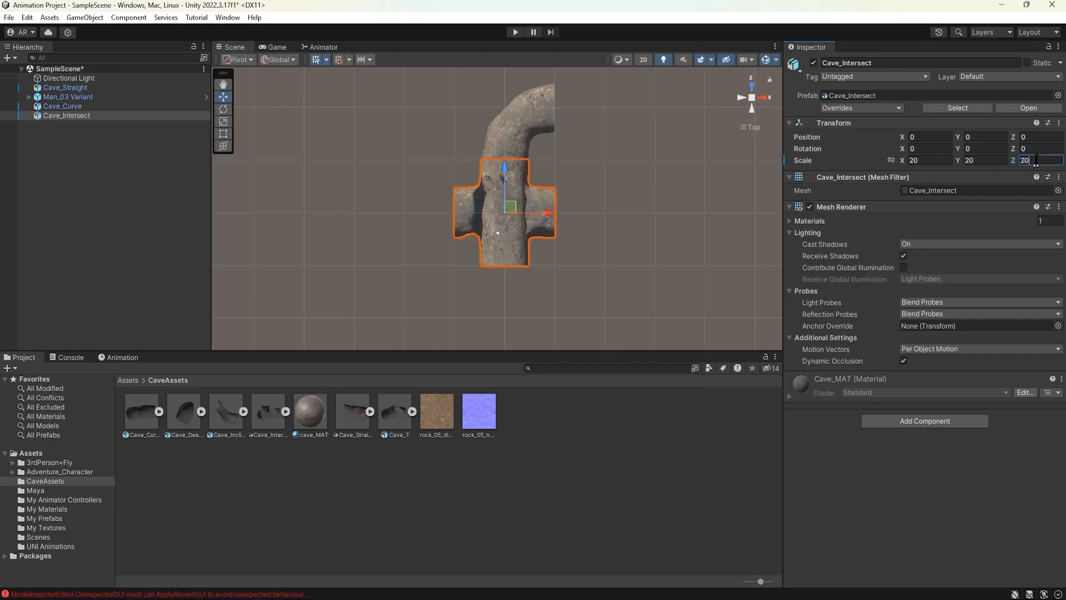
Move Cave_Intersect to the free end of Cave_Straight and set its Z position to -20.
{"action": "middle_click_drag", "start_coordinate": [577, 205], "coordinate": [560, 259]}
{"action": "scroll", "coordinate": [573, 243], "scroll_direction": "up", "scroll_amount": 4}
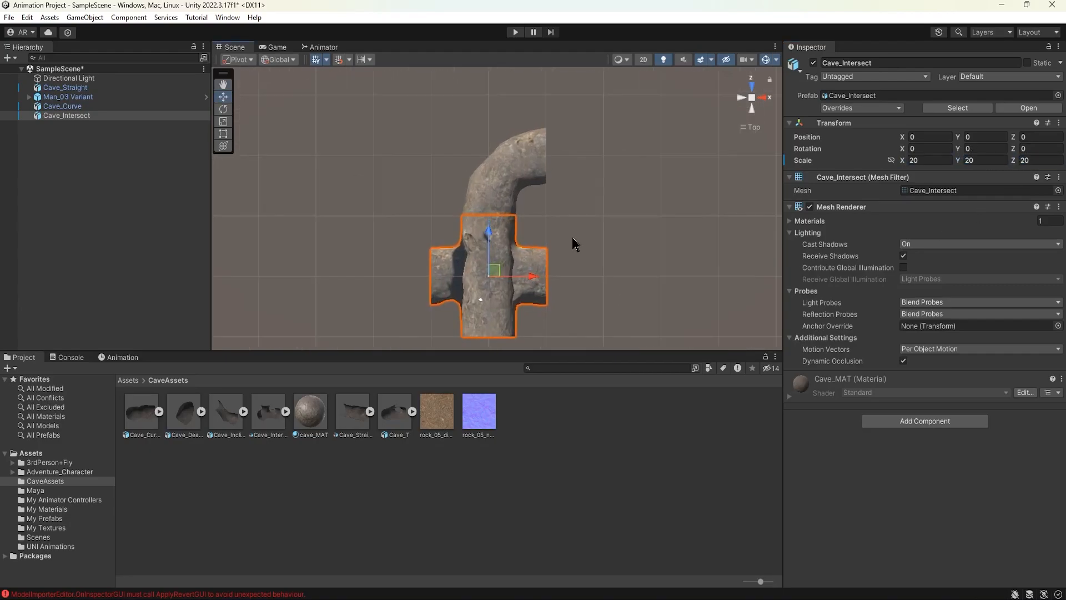
{"action": "left_click_drag", "start_coordinate": [486, 231], "coordinate": [501, 276]}
{"action": "middle_click_drag", "start_coordinate": [502, 276], "coordinate": [500, 117]}
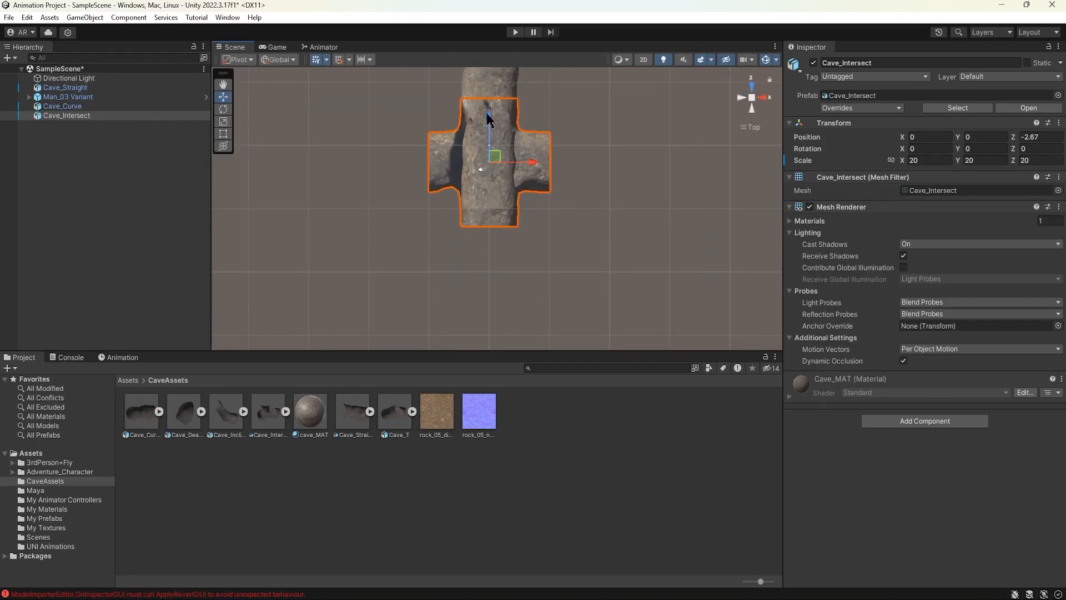
{"action": "left_click_drag", "start_coordinate": [488, 114], "coordinate": [486, 222]}
{"action": "left_click", "coordinate": [1054, 136]}
{"action": "type", "text": "-20"}
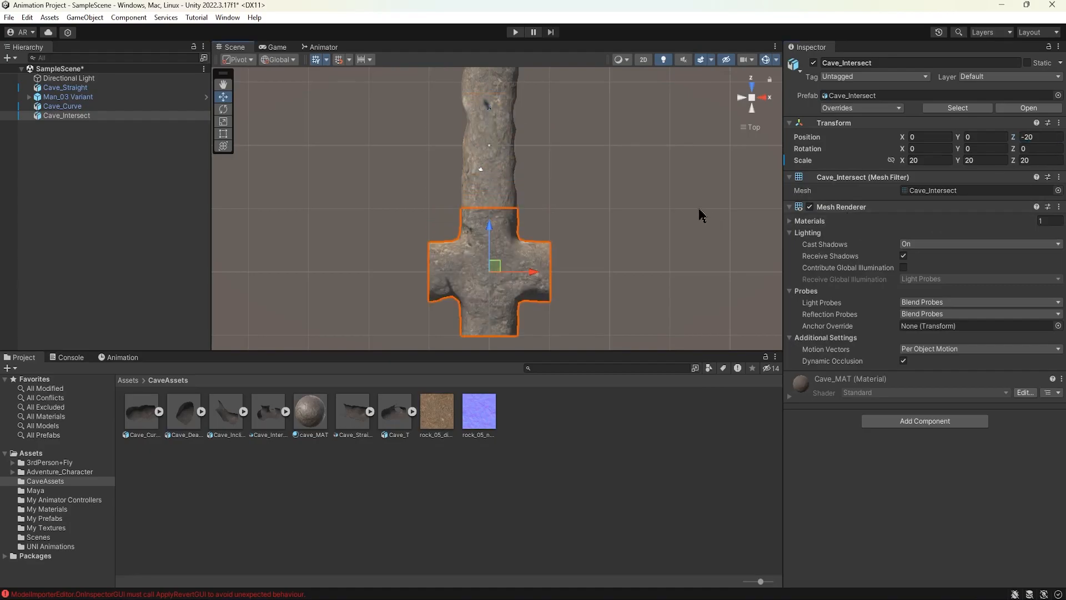
Inspect the join between Cave_Straight and Cave_Intersect up close from above.
{"action": "left_click", "coordinate": [699, 210]}
{"action": "scroll", "coordinate": [550, 214], "scroll_direction": "up", "scroll_amount": 5}
{"action": "scroll", "coordinate": [564, 245], "scroll_direction": "up", "scroll_amount": 6}
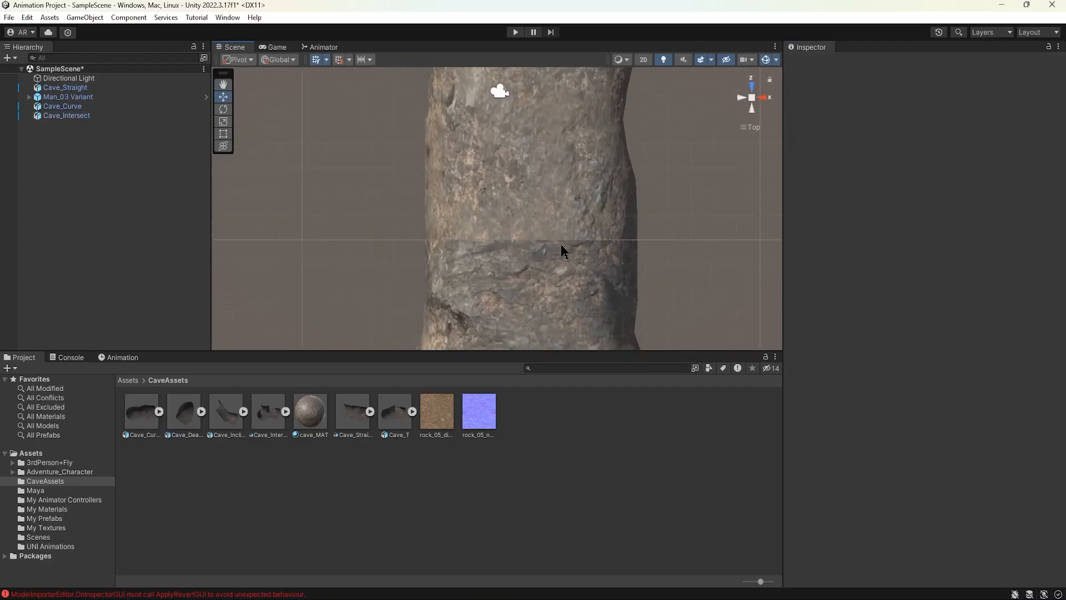
{"action": "left_click", "coordinate": [491, 226]}
{"action": "left_click", "coordinate": [659, 216]}
{"action": "scroll", "coordinate": [638, 219], "scroll_direction": "down", "scroll_amount": 6}
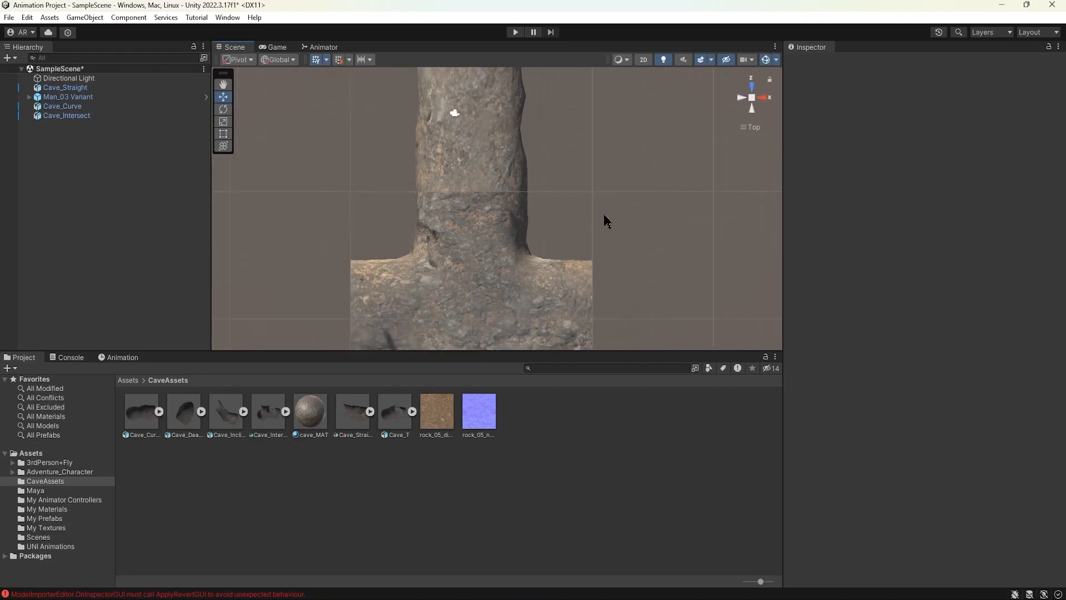
{"action": "scroll", "coordinate": [603, 216], "scroll_direction": "down", "scroll_amount": 6}
{"action": "middle_click_drag", "start_coordinate": [571, 242], "coordinate": [572, 200]}
{"action": "scroll", "coordinate": [570, 233], "scroll_direction": "down", "scroll_amount": 3}
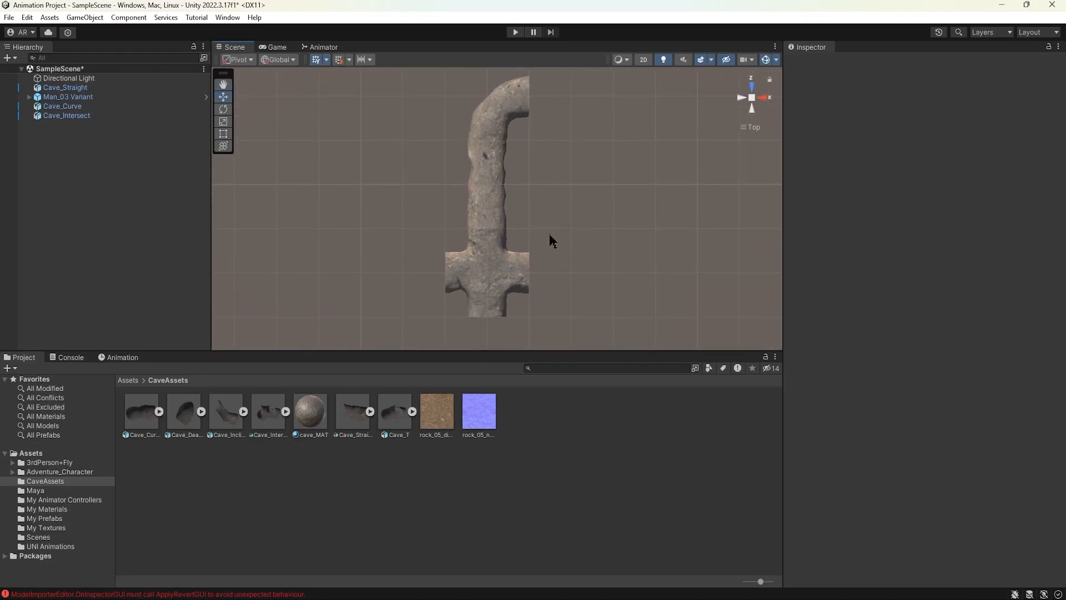
Add the Cave_T model from the CaveAssets folder to the scene.
{"action": "left_click", "coordinate": [268, 421]}
{"action": "left_click", "coordinate": [358, 419]}
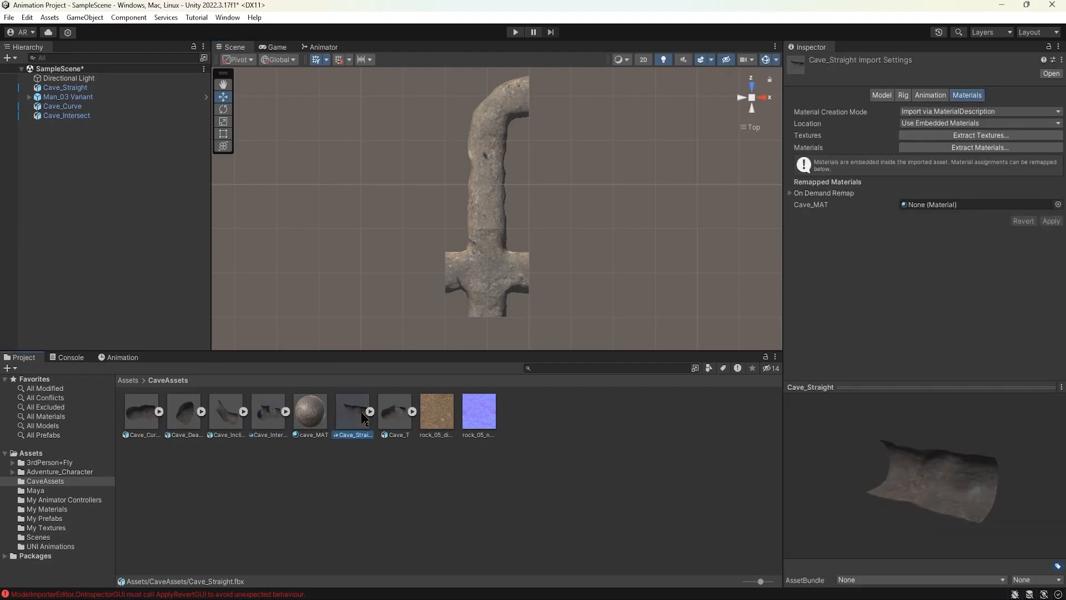
{"action": "left_click", "coordinate": [395, 420]}
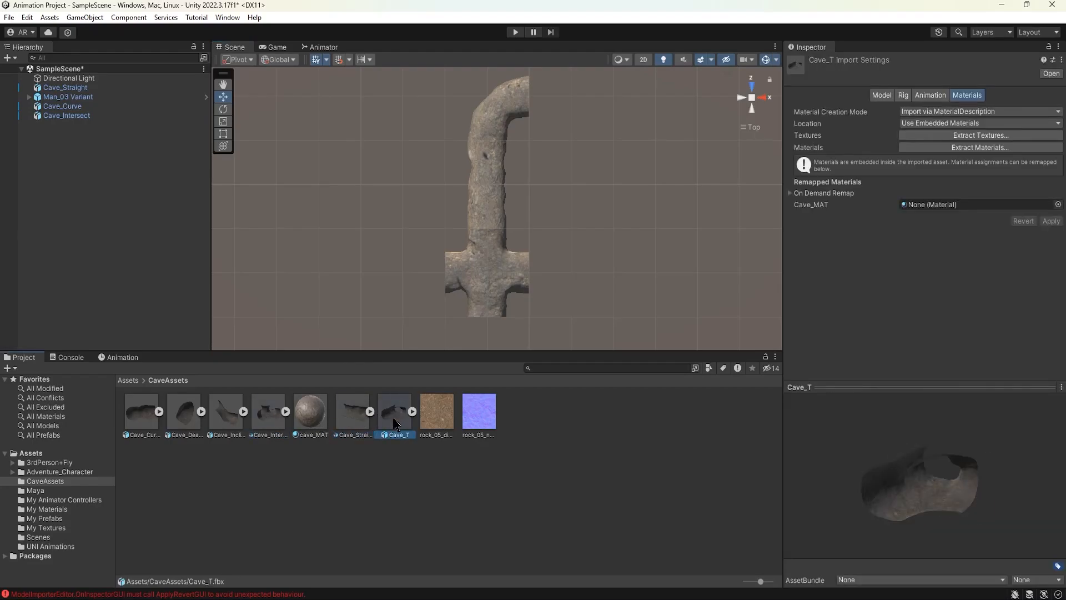
{"action": "left_click_drag", "start_coordinate": [63, 192], "coordinate": [63, 192]}
Set Cave_T's scale to 20 on X, Y and Z.
{"action": "left_click", "coordinate": [940, 160]}
{"action": "type", "text": "20"}
{"action": "left_click", "coordinate": [978, 160]}
{"action": "type", "text": "20"}
{"action": "left_click", "coordinate": [1027, 162]}
{"action": "type", "text": "20"}
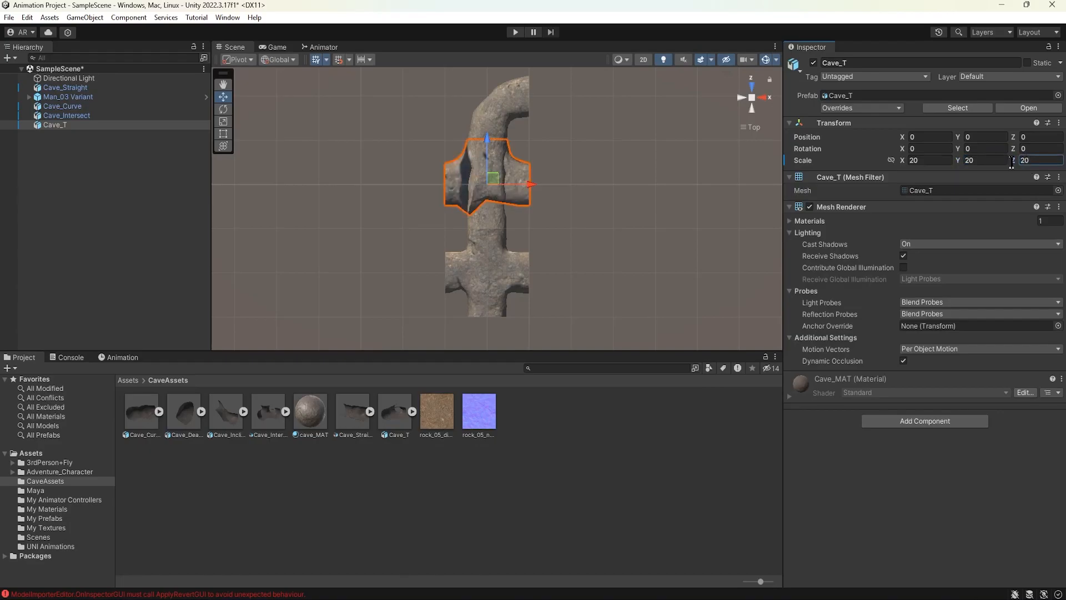
Move Cave_T to the far end of Cave_Intersect and set its Z position to -40.
{"action": "left_click_drag", "start_coordinate": [486, 140], "coordinate": [510, 243]}
{"action": "left_click", "coordinate": [1042, 137]}
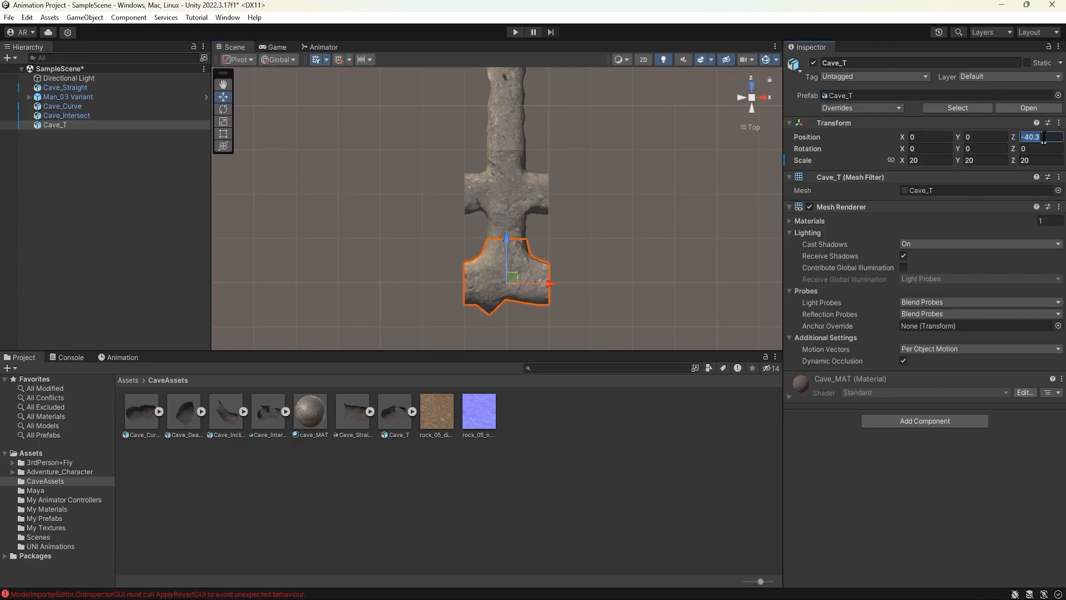
{"action": "type", "text": "-40"}
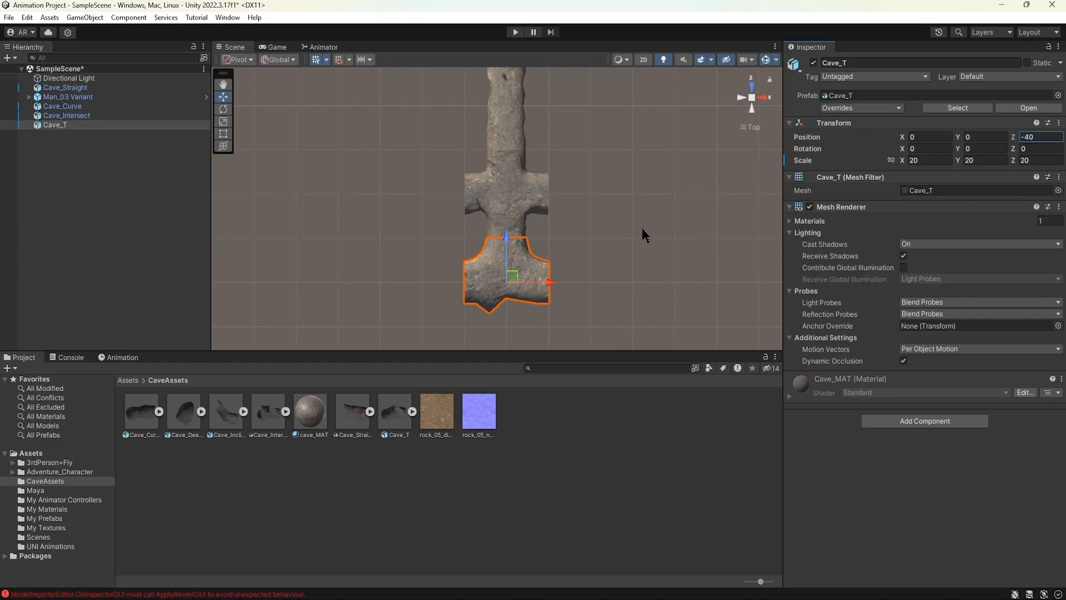
Add the Cave_DeadEnd model to the scene and set its scale to 20 on X, Y and Z.
{"action": "mouse_move", "coordinate": [624, 189]}
{"action": "middle_mouse_down"}
{"action": "mouse_move", "coordinate": [618, 279]}
{"action": "mouse_move", "coordinate": [618, 205]}
{"action": "middle_mouse_up"}
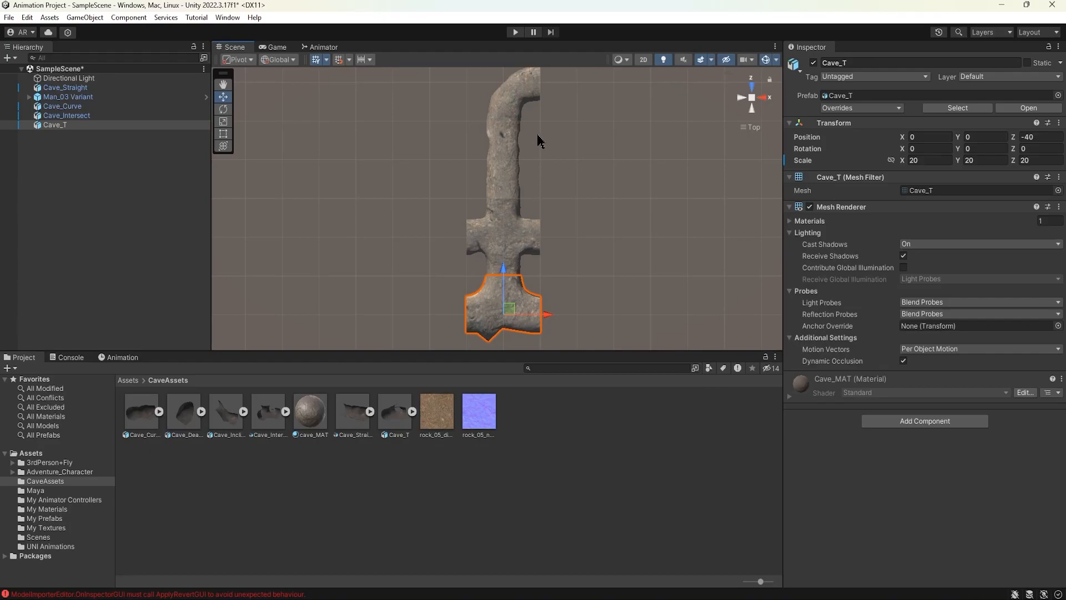
{"action": "middle_click_drag", "start_coordinate": [541, 157], "coordinate": [545, 169]}
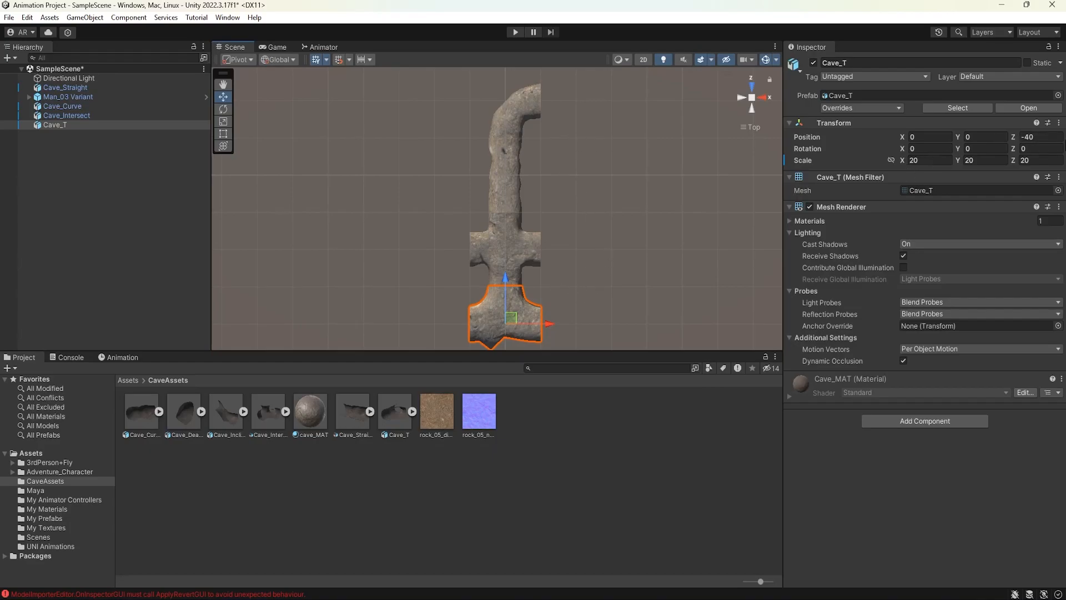
{"action": "middle_click_drag", "start_coordinate": [585, 254], "coordinate": [564, 306]}
{"action": "left_click", "coordinate": [618, 216]}
{"action": "left_click_drag", "start_coordinate": [173, 402], "coordinate": [403, 294]}
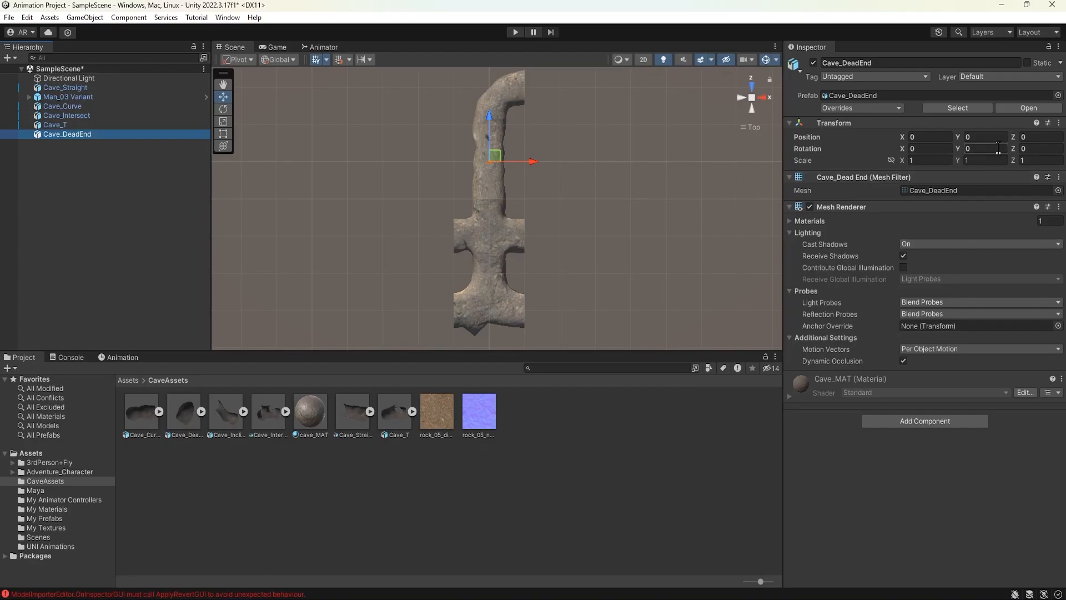
{"action": "left_click", "coordinate": [942, 160]}
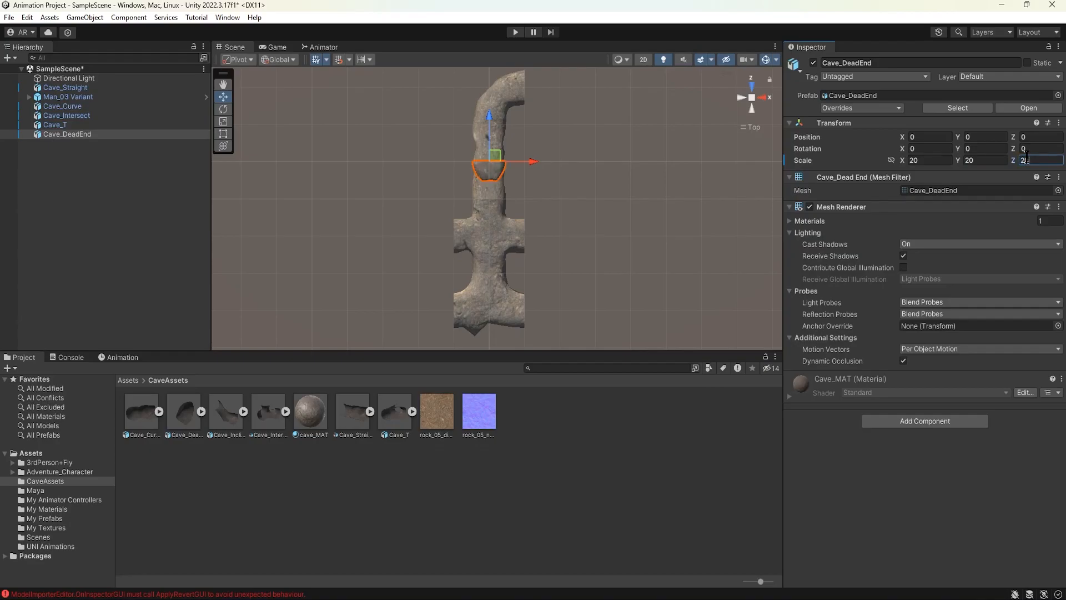
Rotate Cave_DeadEnd to -90 degrees around the Y axis.
{"action": "middle_click_drag", "start_coordinate": [566, 190], "coordinate": [567, 168]}
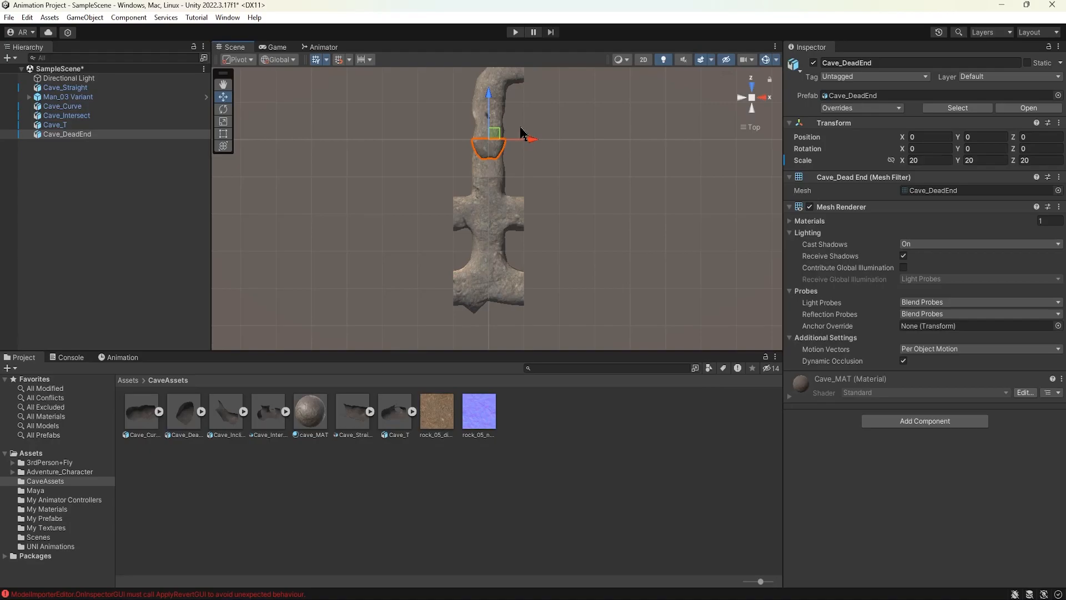
{"action": "key", "text": "e"}
{"action": "left_click_drag", "start_coordinate": [522, 114], "coordinate": [522, 114]}
{"action": "left_click_drag", "start_coordinate": [522, 187], "coordinate": [500, 127]}
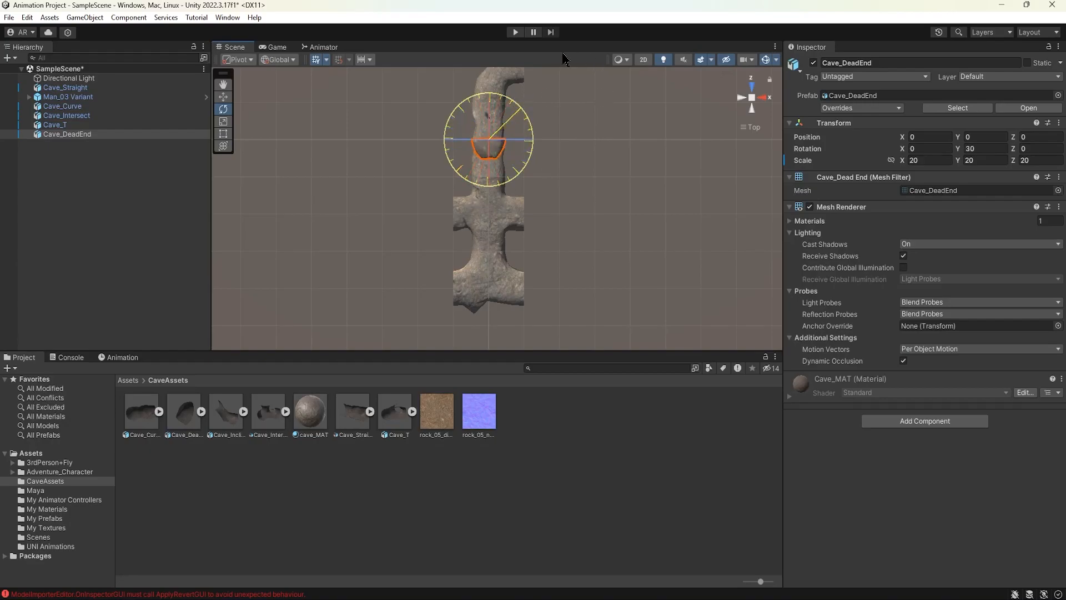
{"action": "left_click_drag", "start_coordinate": [579, 58], "coordinate": [389, 89]}
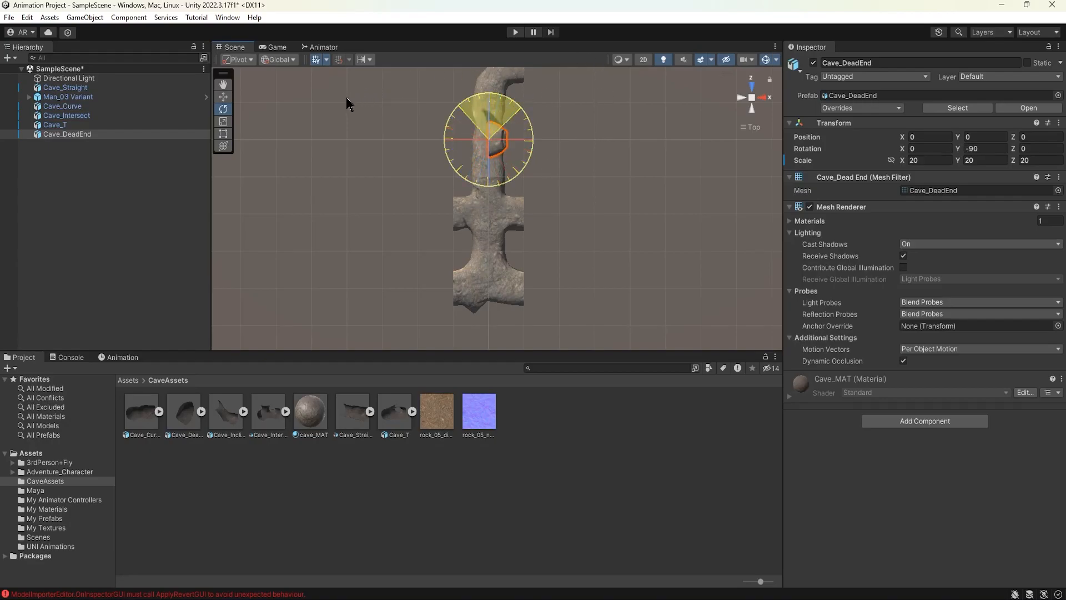
Set Cave_DeadEnd's Z position to -20 and move it along X to cap the positive-X opening of Cave_Intersect.
{"action": "key", "text": "w"}
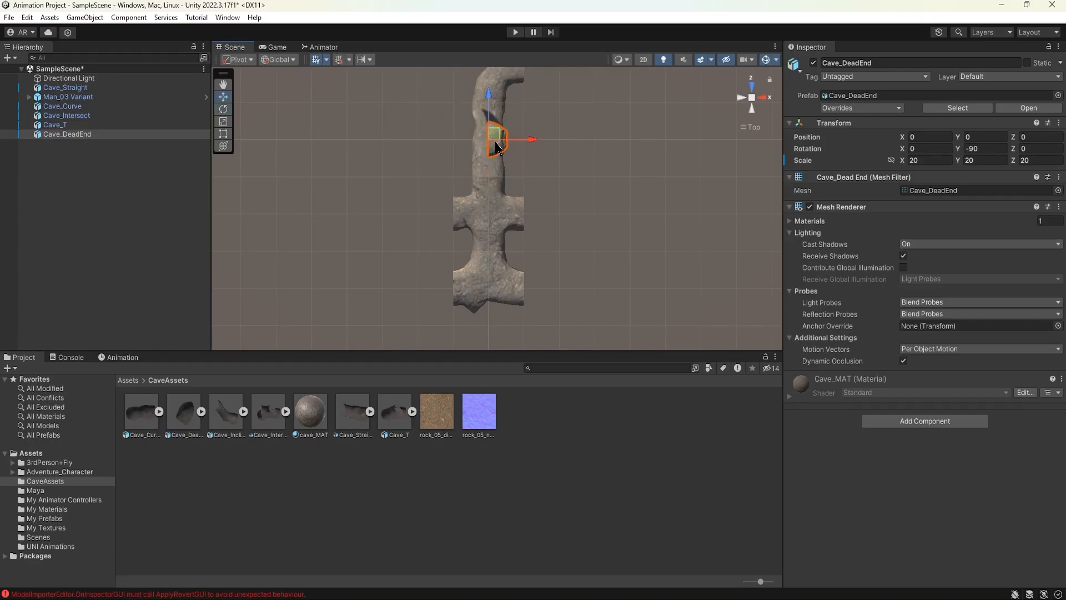
{"action": "left_click_drag", "start_coordinate": [488, 97], "coordinate": [489, 175]}
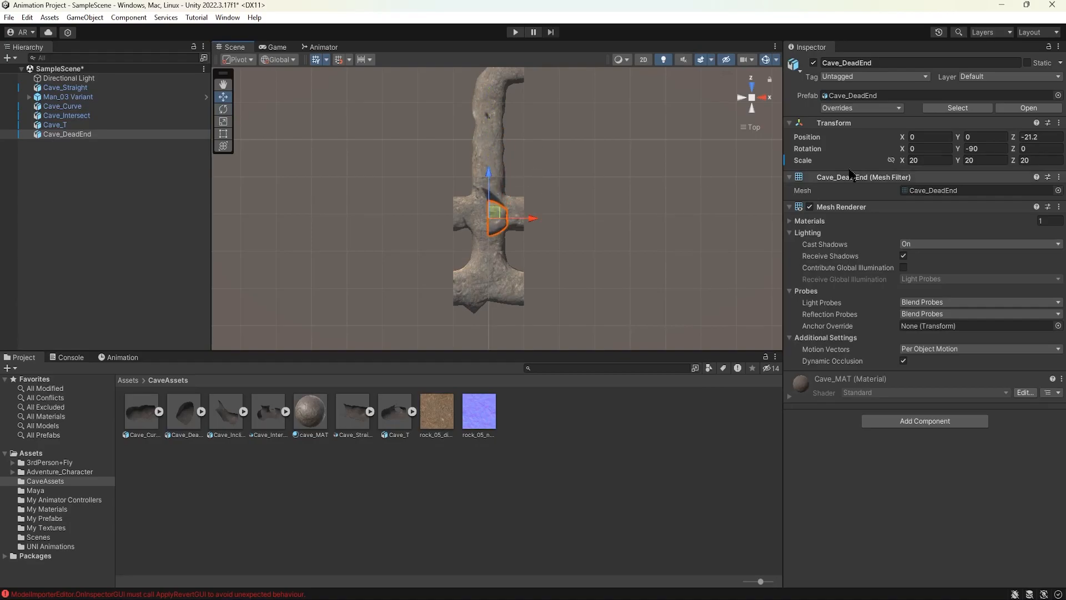
{"action": "left_click", "coordinate": [1038, 139]}
{"action": "type", "text": "-20"}
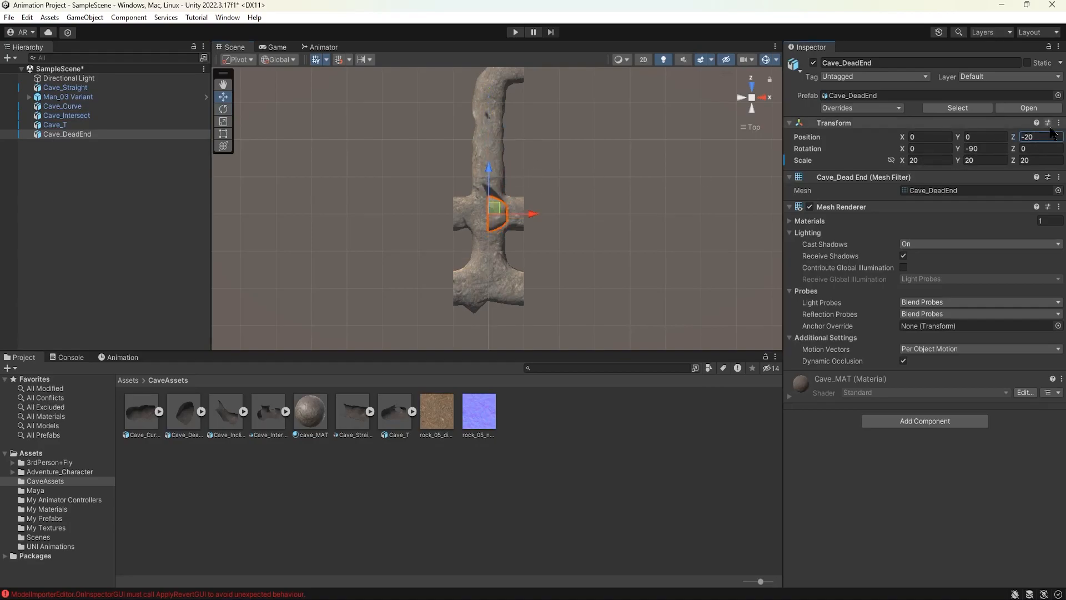
{"action": "left_click_drag", "start_coordinate": [534, 215], "coordinate": [572, 217]}
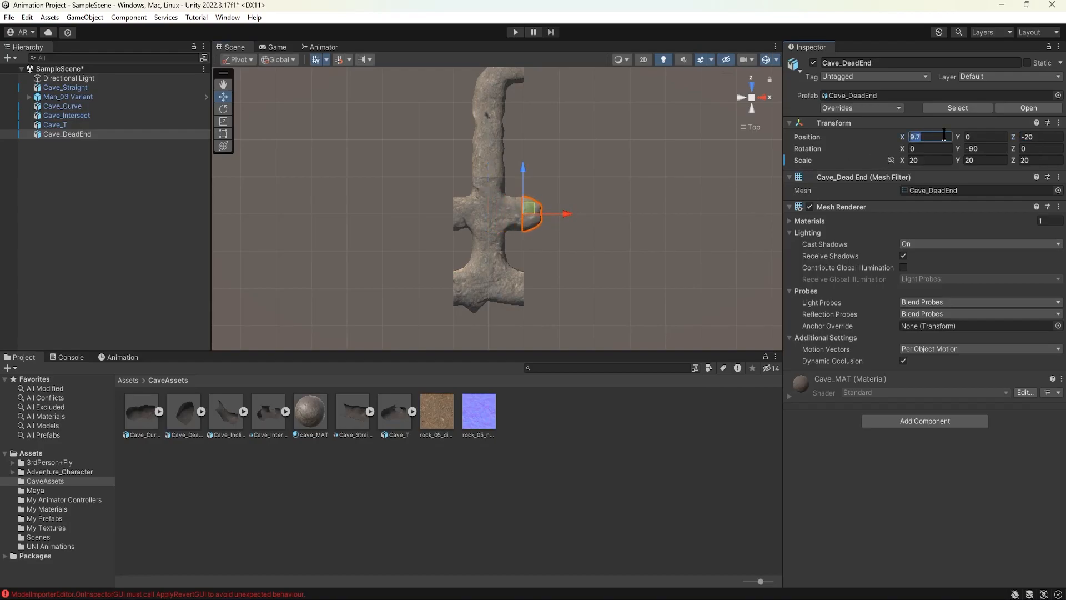
{"action": "left_click", "coordinate": [602, 259]}
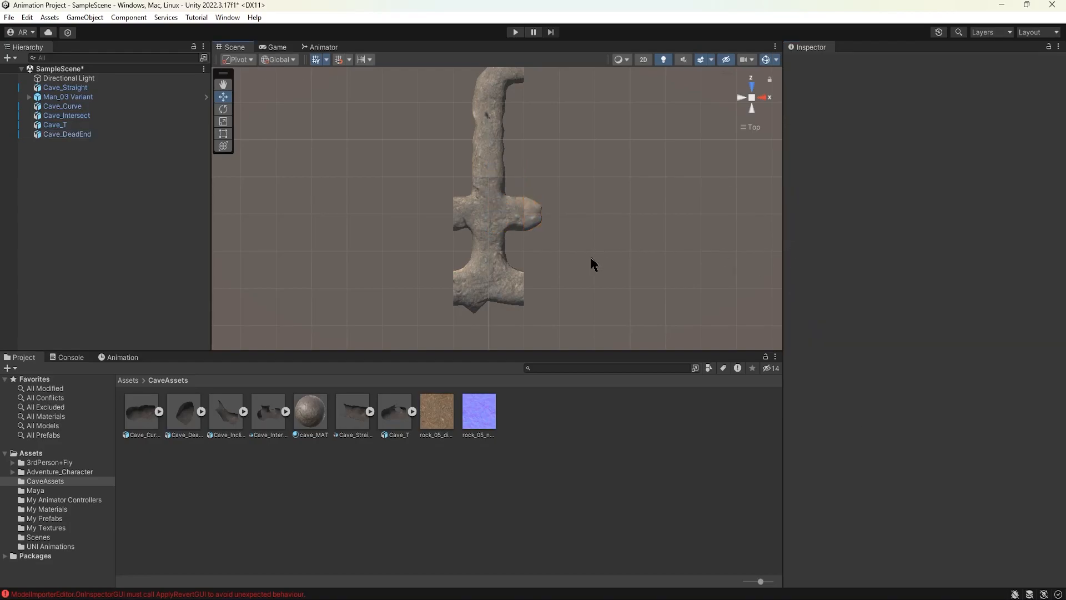
Add the Cave_Incline model to the scene and set its scale to 20 on X, Y and Z.
{"action": "scroll", "coordinate": [590, 263], "scroll_direction": "up", "scroll_amount": 2}
{"action": "scroll", "coordinate": [592, 263], "scroll_direction": "down", "scroll_amount": 2}
{"action": "scroll", "coordinate": [583, 261], "scroll_direction": "down", "scroll_amount": 2}
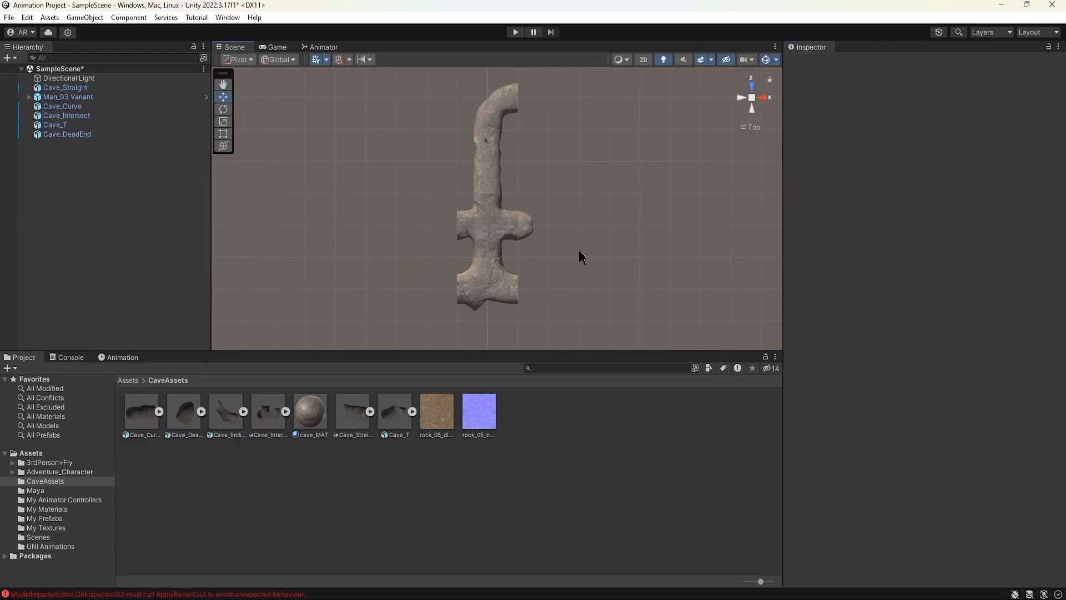
{"action": "left_click_drag", "start_coordinate": [228, 416], "coordinate": [116, 272]}
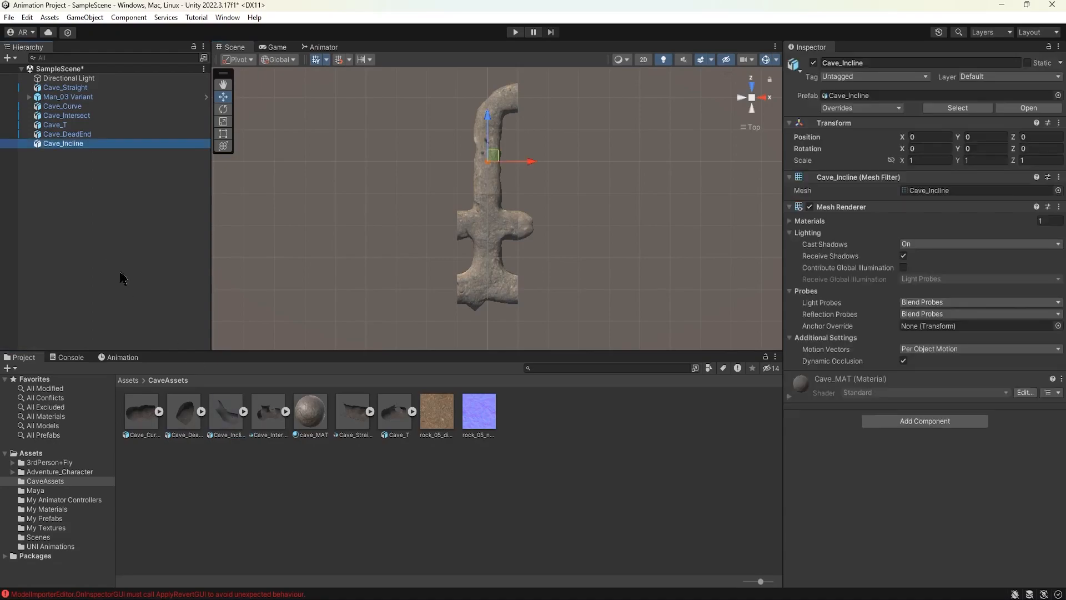
{"action": "left_click", "coordinate": [934, 161]}
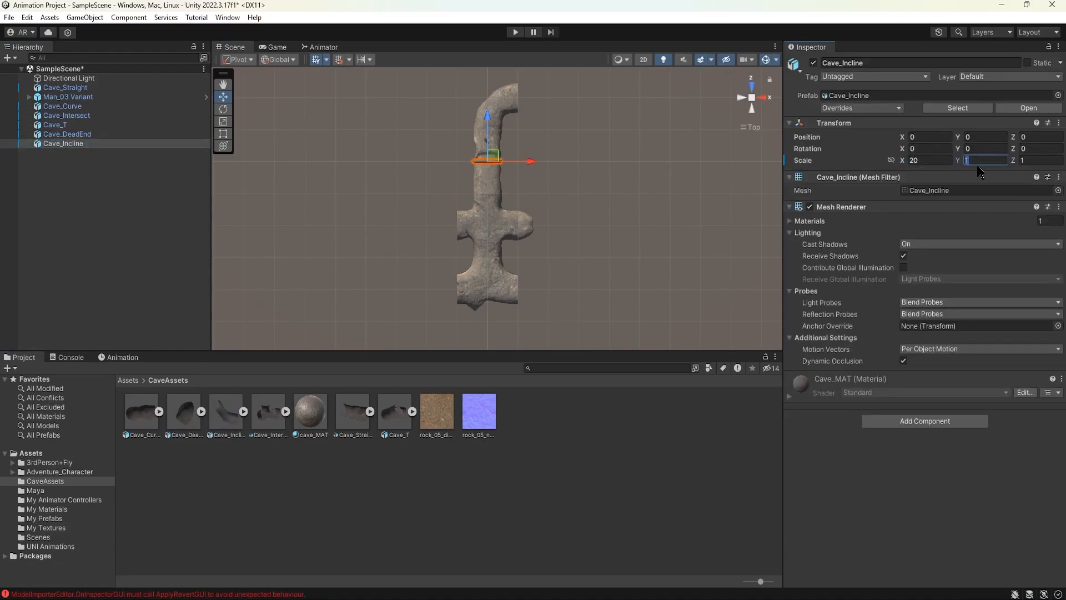
{"action": "type", "text": "20"}
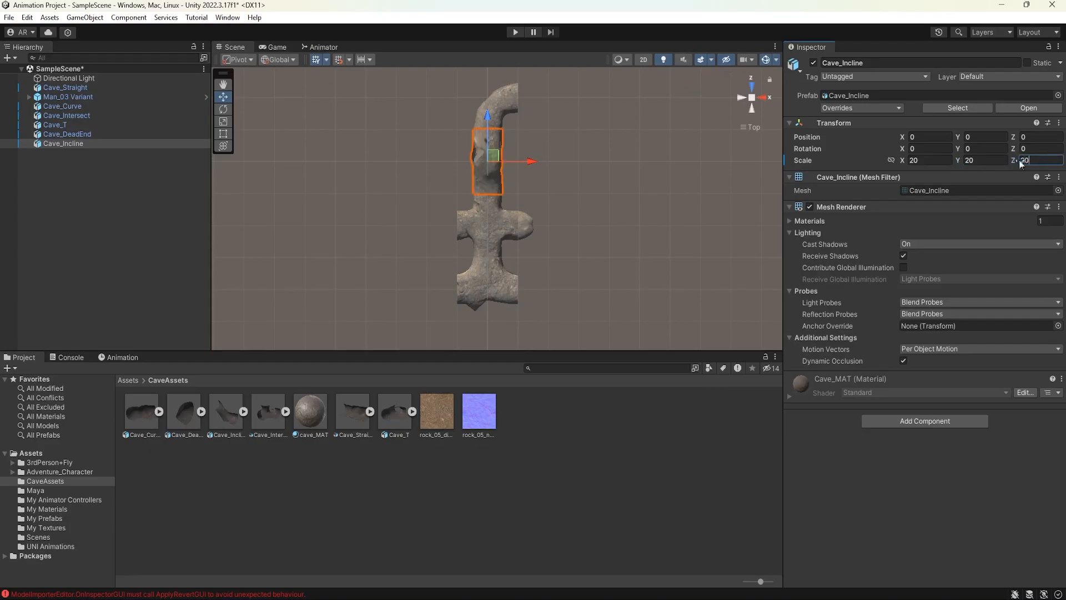
Rotate Cave_Incline to -90 degrees around the Y axis and set its Z position to -20.
{"action": "middle_click_drag", "start_coordinate": [521, 218], "coordinate": [518, 209]}
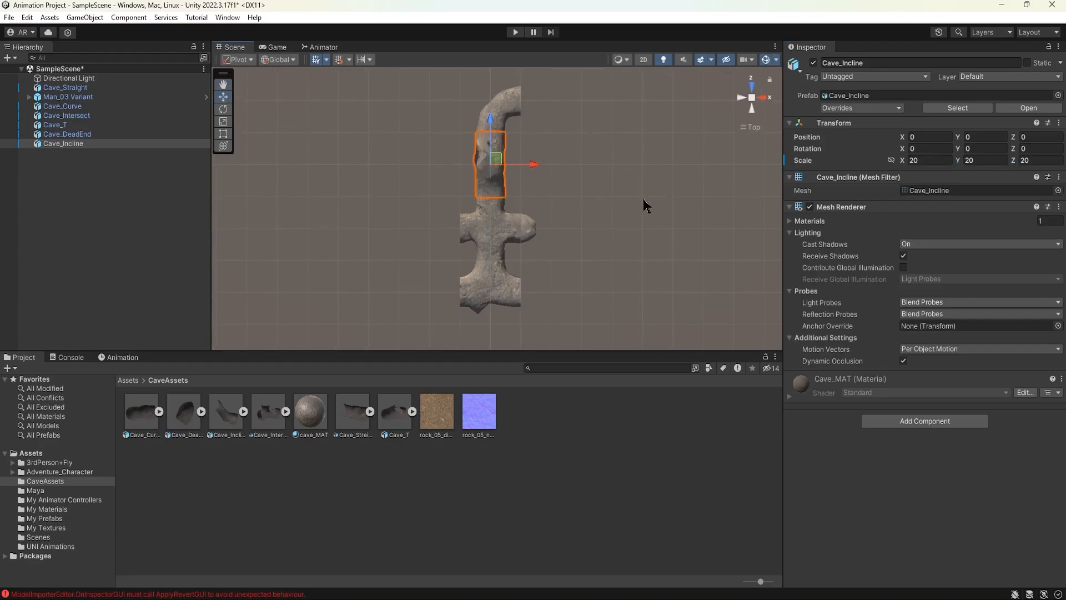
{"action": "key", "text": "e"}
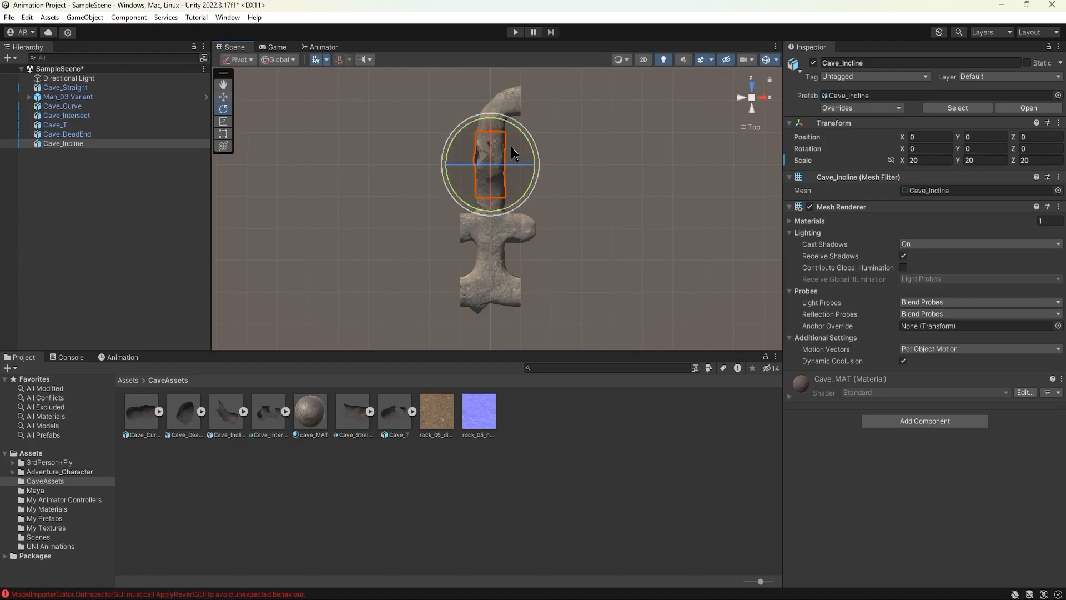
{"action": "left_click_drag", "start_coordinate": [527, 139], "coordinate": [340, 129]}
{"action": "key", "text": "w"}
{"action": "left_click_drag", "start_coordinate": [487, 129], "coordinate": [487, 195]}
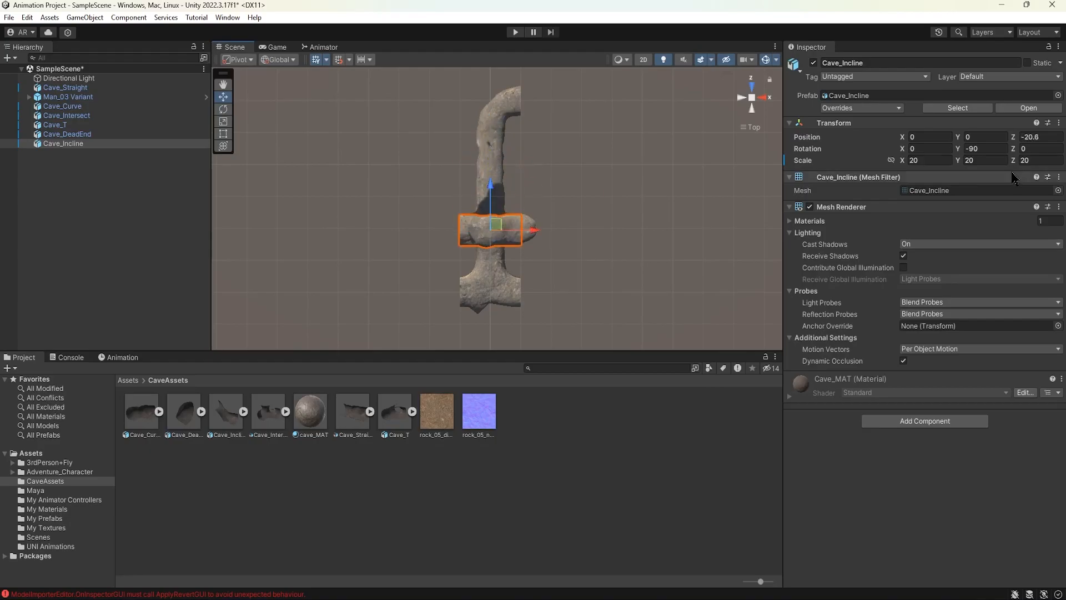
{"action": "type", "text": "-20"}
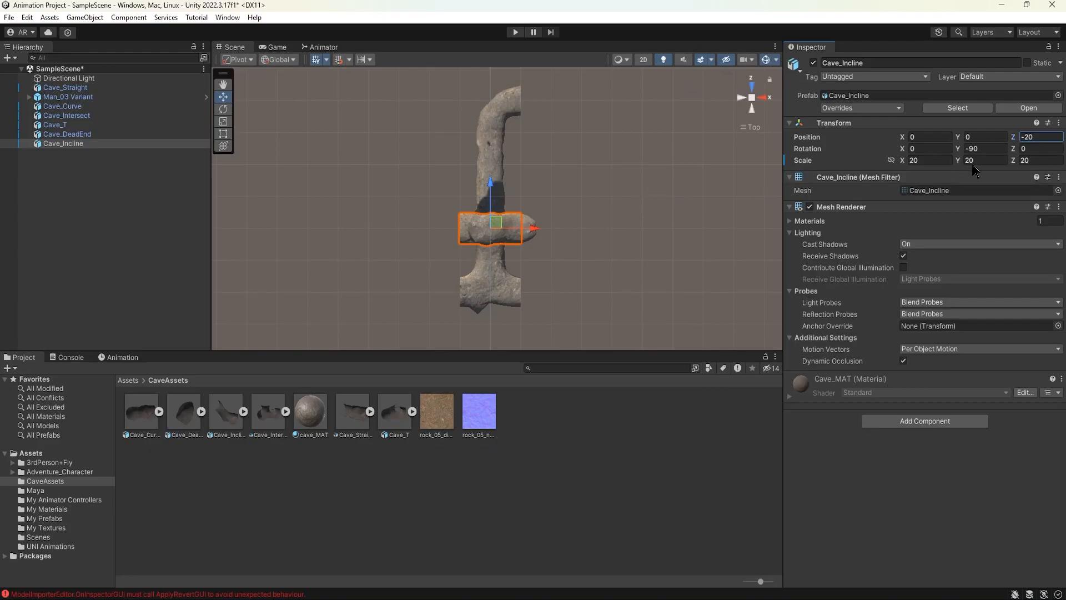
Move Cave_Incline along X to the negative-X opening of Cave_Intersect and set its X position to -20.
{"action": "scroll", "coordinate": [514, 243], "scroll_direction": "up", "scroll_amount": 2}
{"action": "left_click_drag", "start_coordinate": [526, 237], "coordinate": [453, 236]}
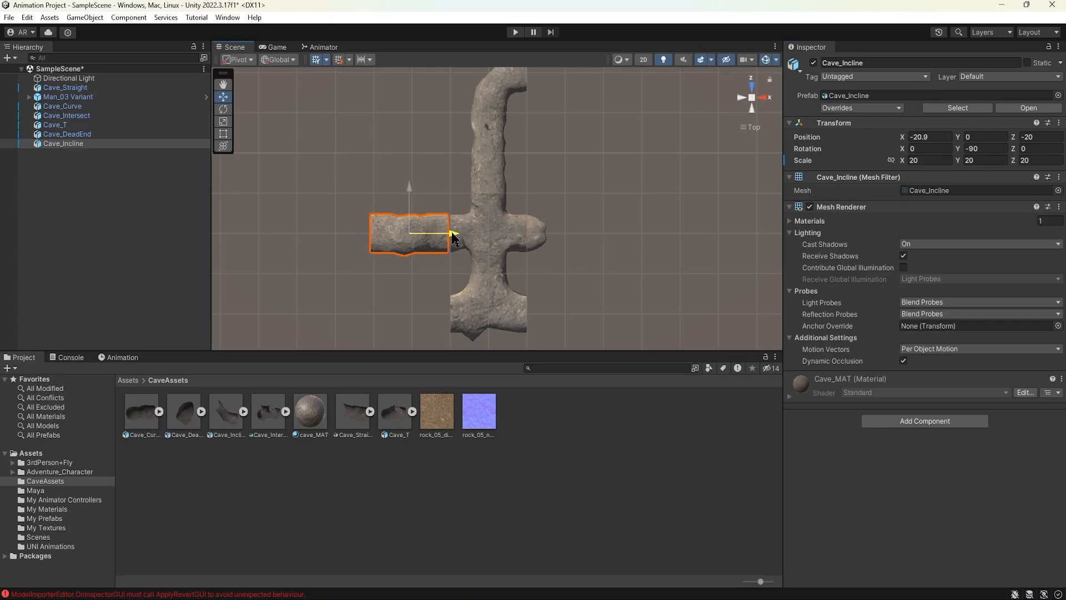
{"action": "left_click", "coordinate": [933, 136]}
{"action": "type", "text": "-20"}
{"action": "left_click", "coordinate": [614, 240]}
{"action": "scroll", "coordinate": [587, 216], "scroll_direction": "up", "scroll_amount": 1}
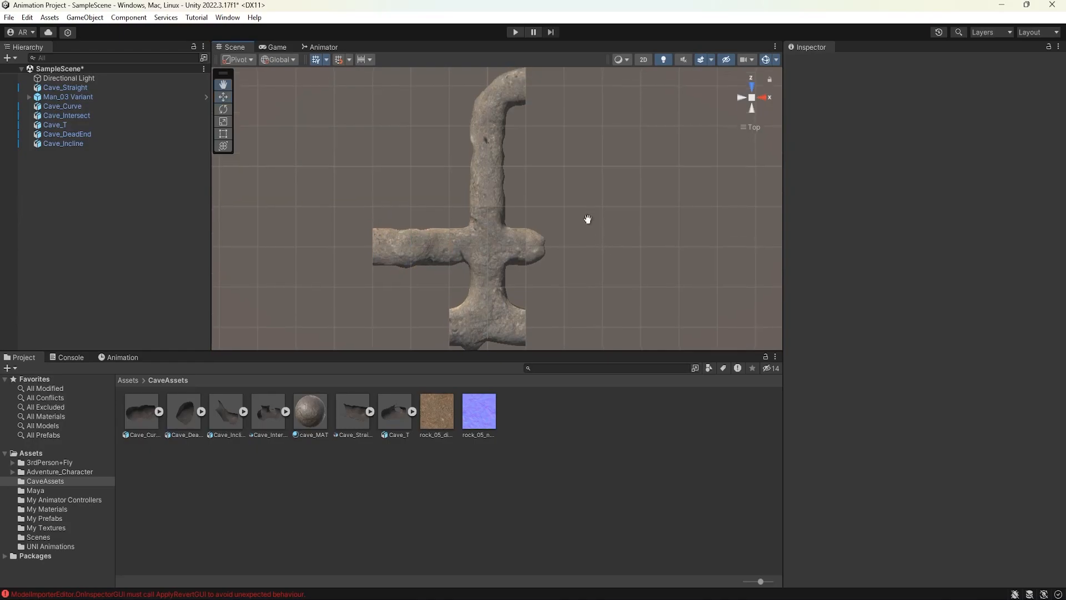
{"action": "scroll", "coordinate": [596, 210], "scroll_direction": "up", "scroll_amount": 3}
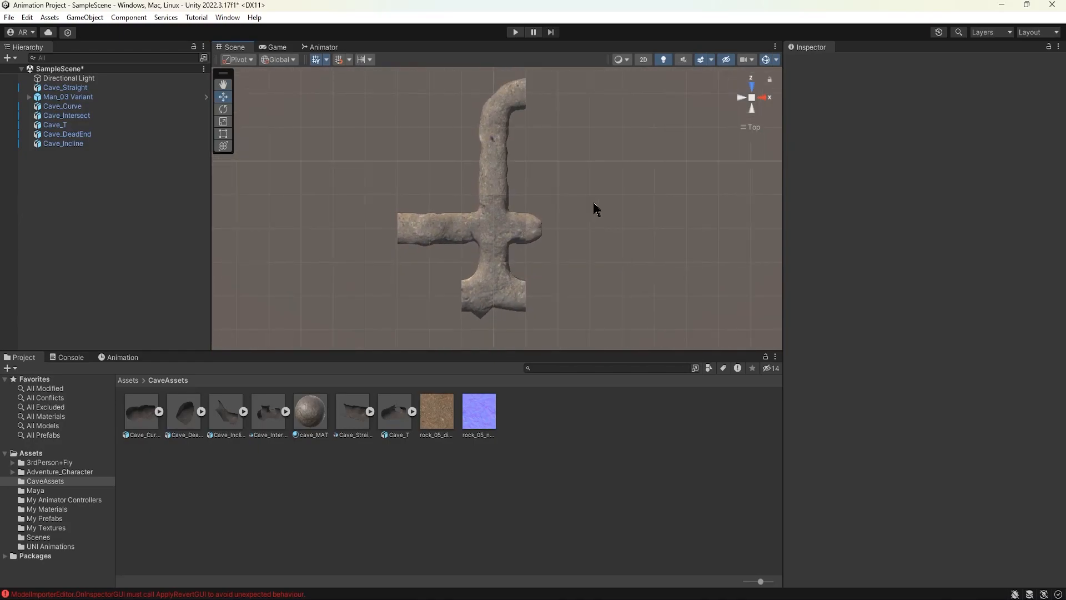
Turn Cave_Incline around by setting its Y rotation to -270 degrees.
{"action": "left_click", "coordinate": [752, 98]}
{"action": "left_click_drag", "start_coordinate": [618, 231], "coordinate": [633, 40], "text": "alt"}
{"action": "left_click", "coordinate": [401, 169]}
{"action": "left_click_drag", "start_coordinate": [355, 189], "coordinate": [702, 85], "text": "alt"}
{"action": "key", "text": "e"}
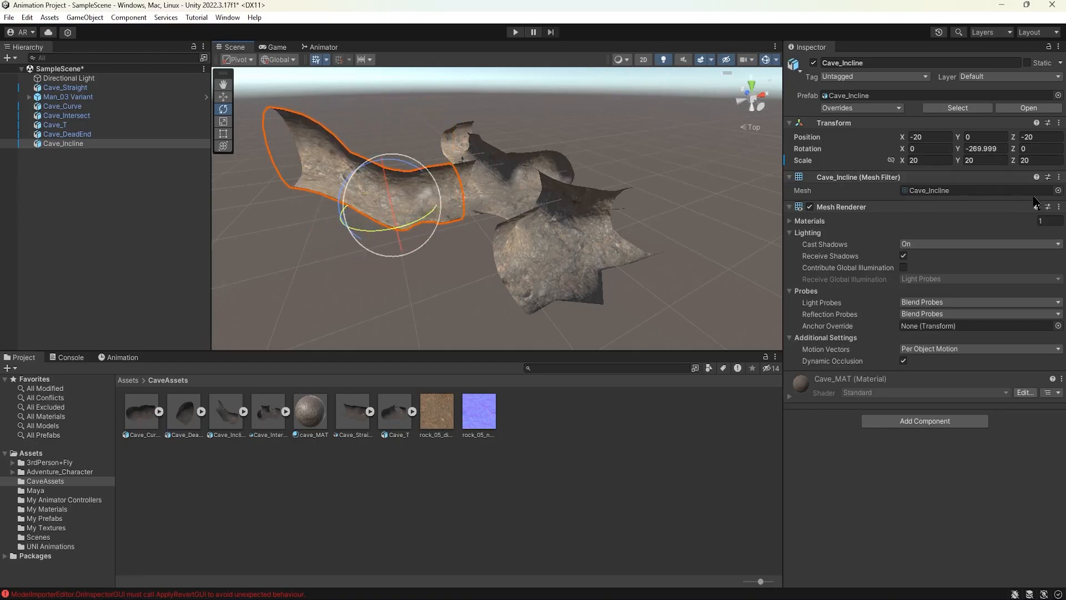
{"action": "left_click", "coordinate": [999, 150]}
{"action": "type", "text": "-270"}
{"action": "left_click", "coordinate": [403, 299]}
Examine the assembled cave from outside and from inside the tunnels to check how the pieces join.
{"action": "left_click_drag", "start_coordinate": [403, 299], "coordinate": [465, 170], "text": "alt"}
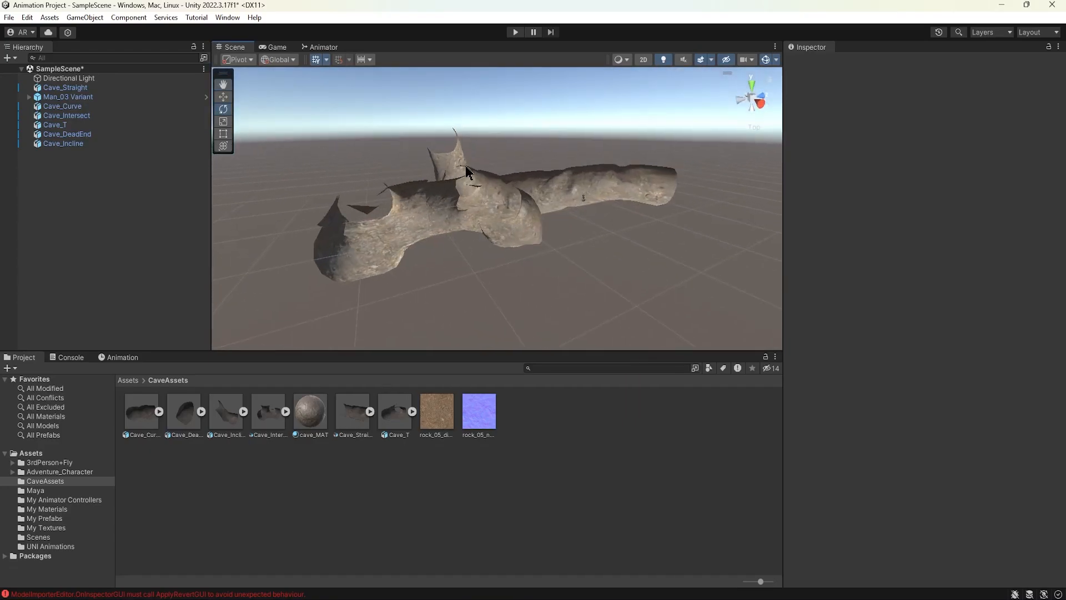
{"action": "scroll", "coordinate": [465, 169], "scroll_direction": "up", "scroll_amount": 7}
{"action": "left_click_drag", "start_coordinate": [536, 225], "coordinate": [708, 141], "text": "alt"}
{"action": "right_click_drag", "start_coordinate": [555, 166], "coordinate": [572, 196], "text": "alt"}
{"action": "middle_click_drag", "start_coordinate": [572, 196], "coordinate": [560, 183]}
{"action": "left_click_drag", "start_coordinate": [560, 183], "coordinate": [490, 201], "text": "alt"}
{"action": "right_click_drag", "start_coordinate": [490, 201], "coordinate": [733, 183], "text": "alt"}
{"action": "left_click_drag", "start_coordinate": [483, 198], "coordinate": [407, 207], "text": "alt"}
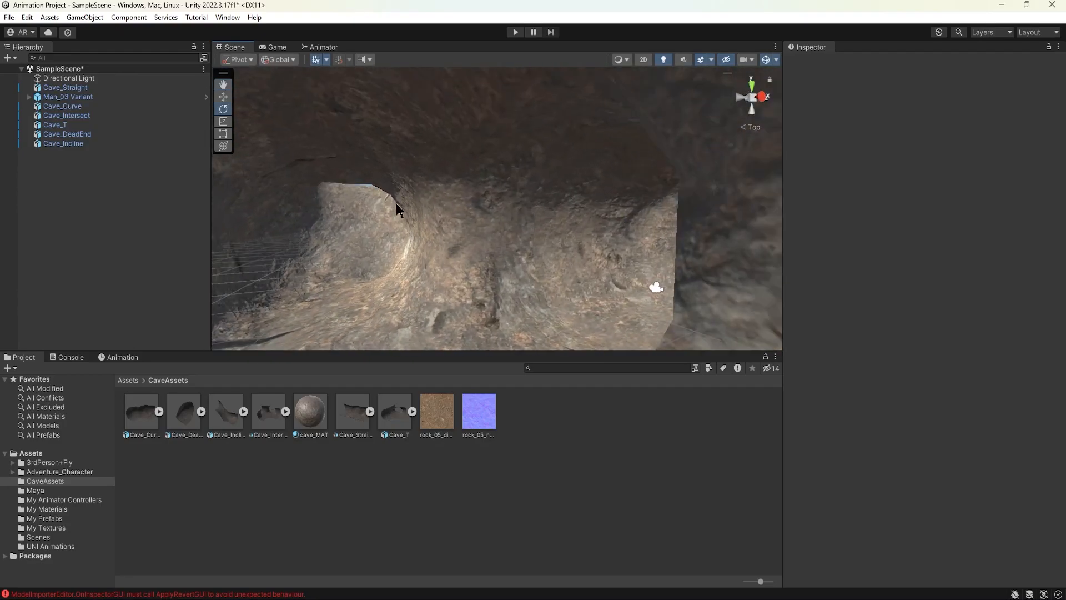
{"action": "middle_click_drag", "start_coordinate": [407, 207], "coordinate": [466, 196]}
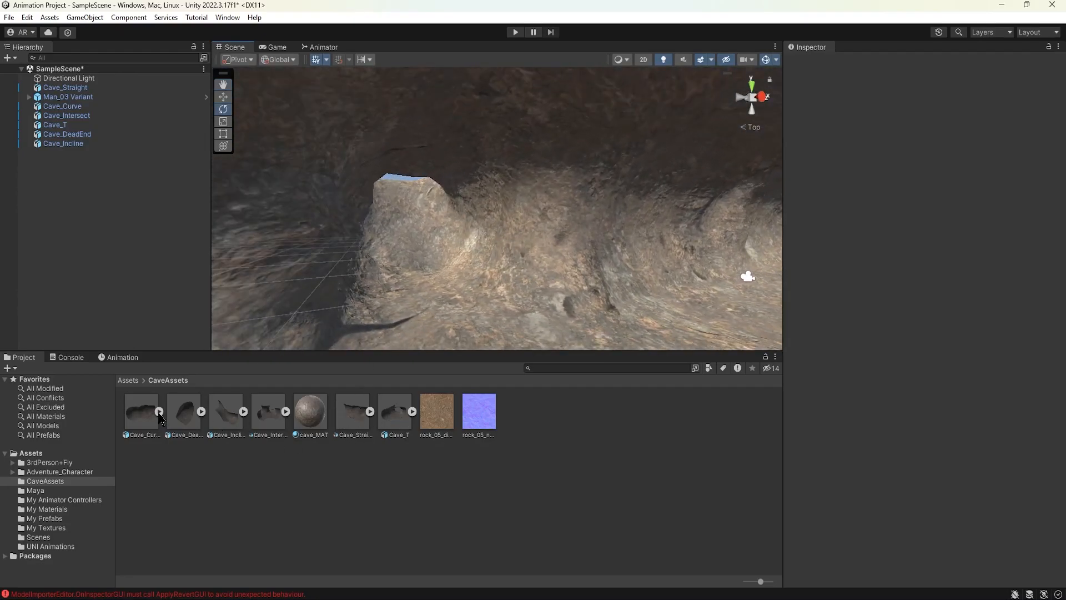
{"action": "left_click_drag", "start_coordinate": [398, 284], "coordinate": [526, 283], "text": "alt"}
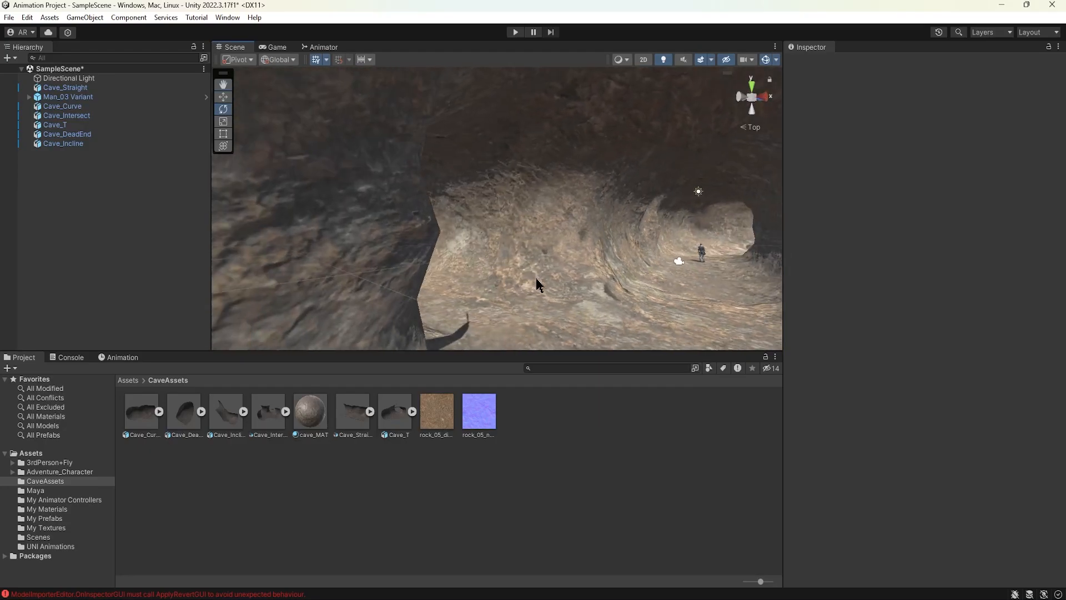
{"action": "middle_click_drag", "start_coordinate": [526, 283], "coordinate": [482, 299]}
Playtest the scene to see how the character behaves inside the cave, and end the playtest.
{"action": "left_click", "coordinate": [516, 32]}
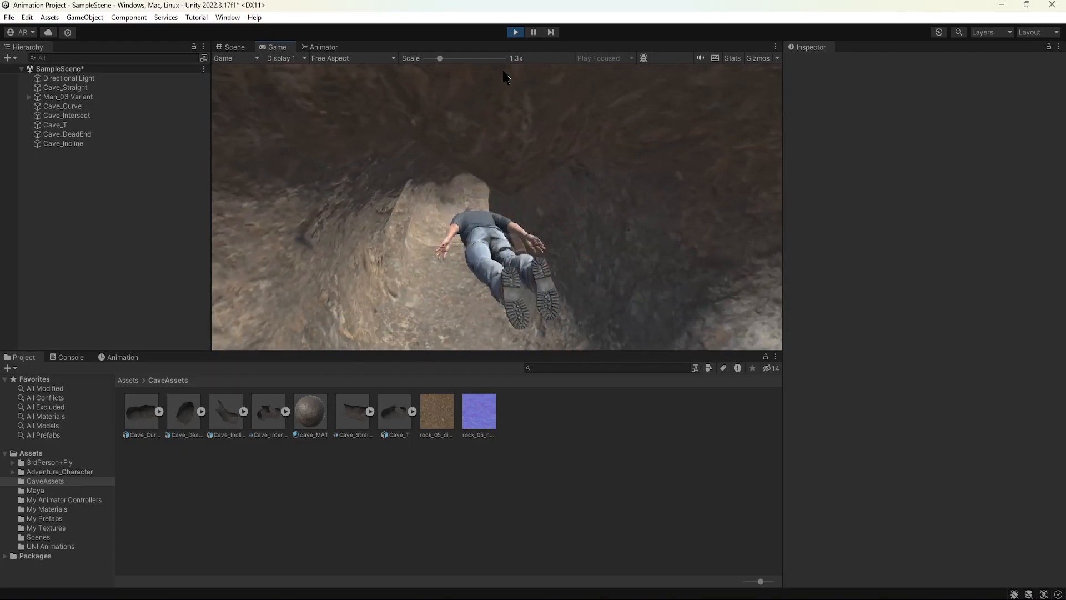
{"action": "left_click", "coordinate": [515, 31]}
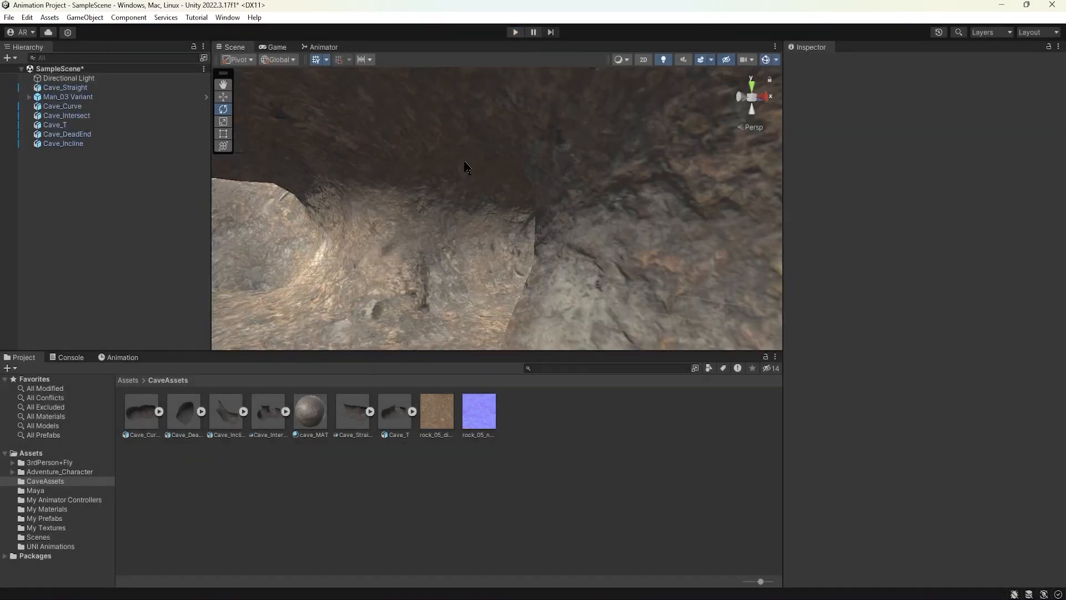
Add a Physics Mesh Collider component to Cave_Straight.
{"action": "scroll", "coordinate": [468, 167], "scroll_direction": "down", "scroll_amount": 10}
{"action": "left_click_drag", "start_coordinate": [469, 183], "coordinate": [526, 309], "text": "alt"}
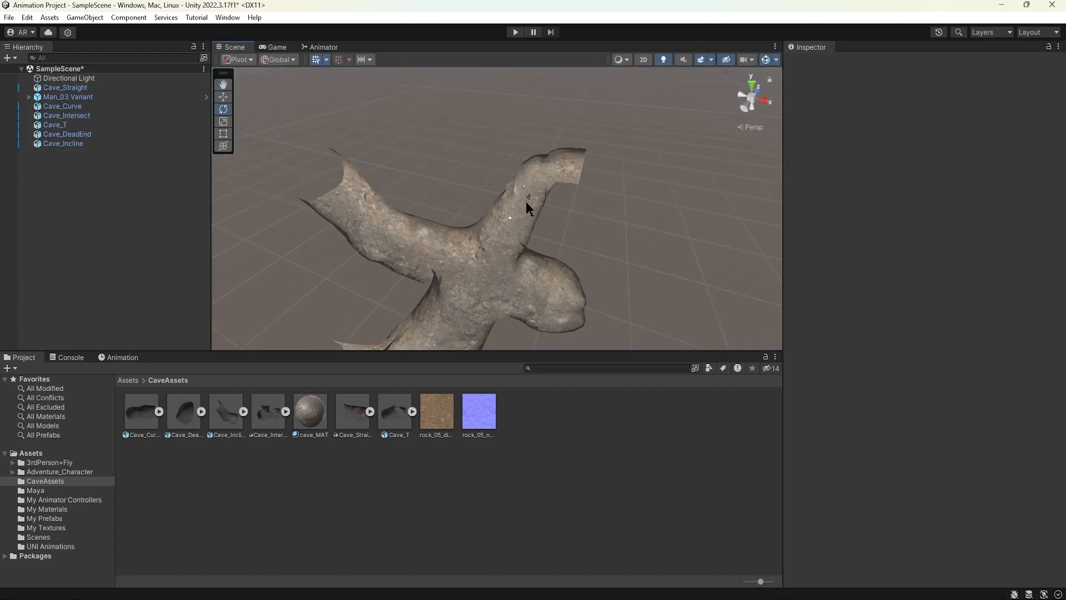
{"action": "left_click", "coordinate": [526, 201]}
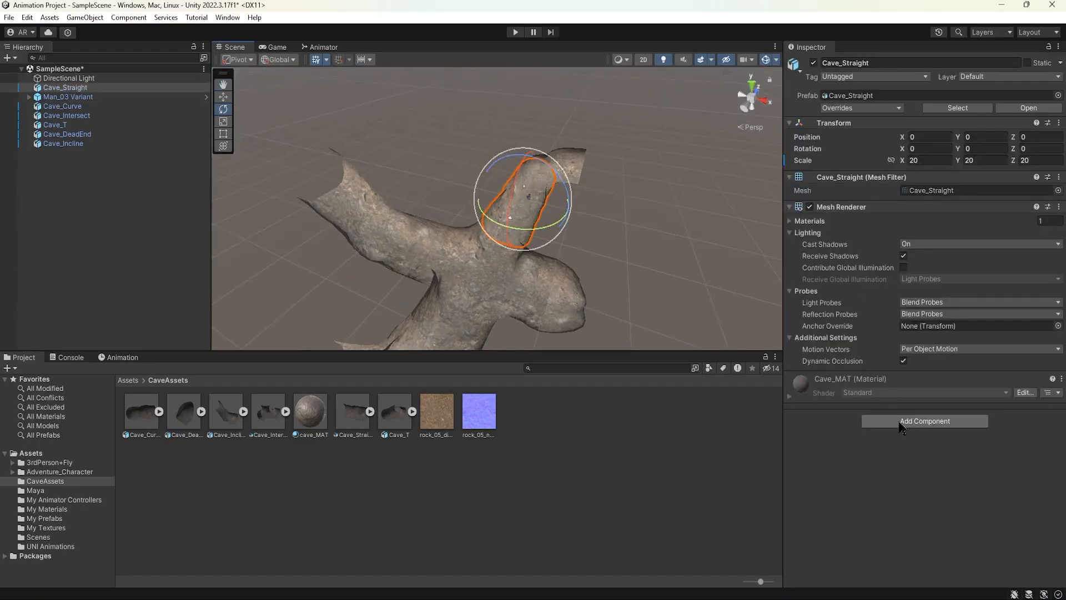
{"action": "left_click", "coordinate": [900, 423]}
{"action": "left_click", "coordinate": [981, 423]}
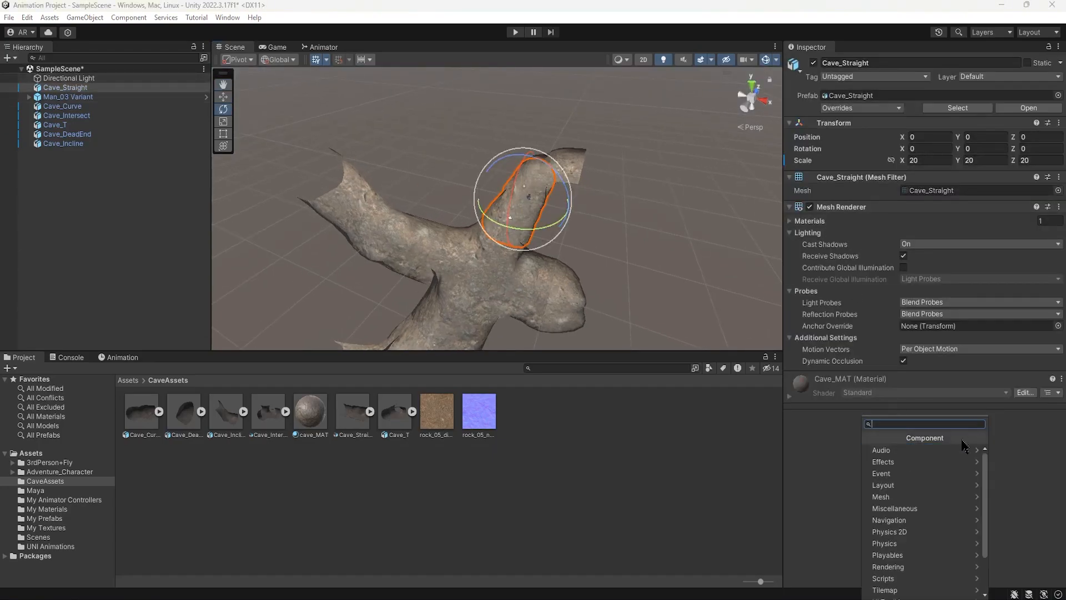
{"action": "left_click", "coordinate": [900, 543]}
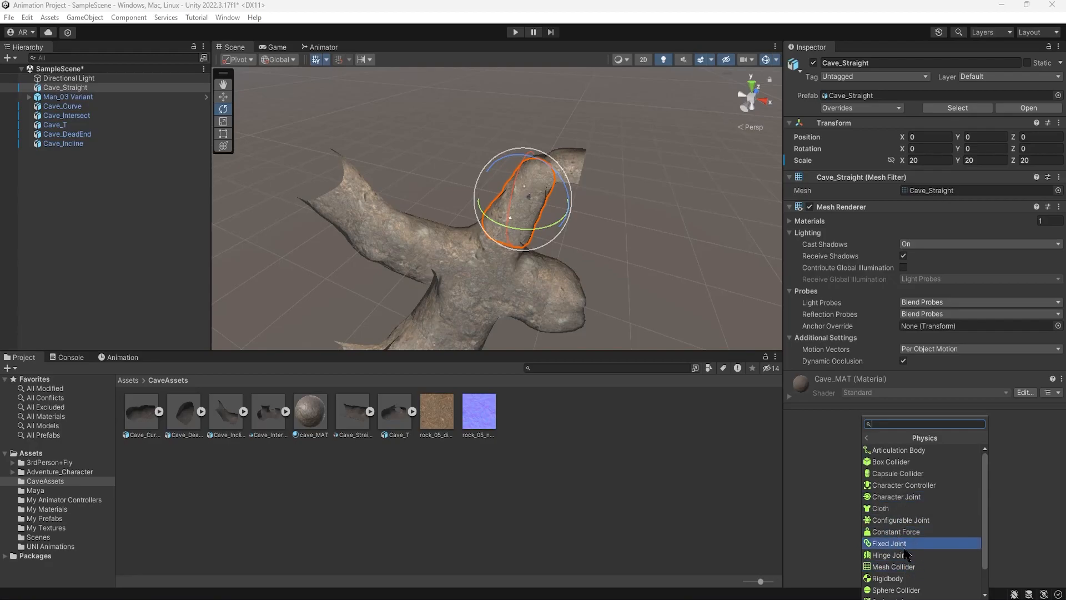
{"action": "left_click", "coordinate": [912, 567]}
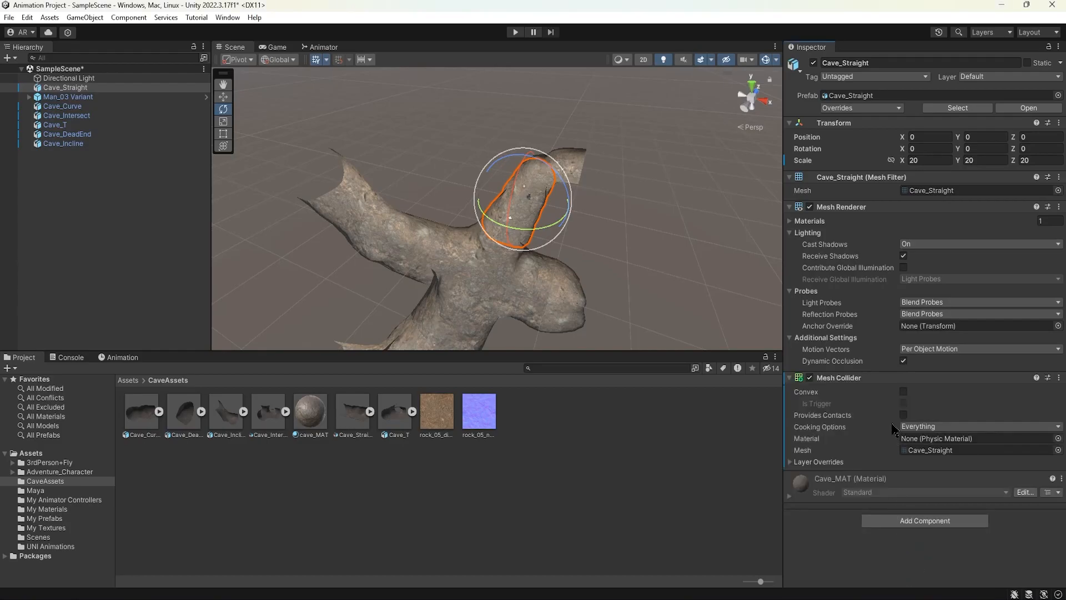
Add a Physics Mesh Collider component to Cave_Curve.
{"action": "middle_click_drag", "start_coordinate": [564, 239], "coordinate": [517, 262]}
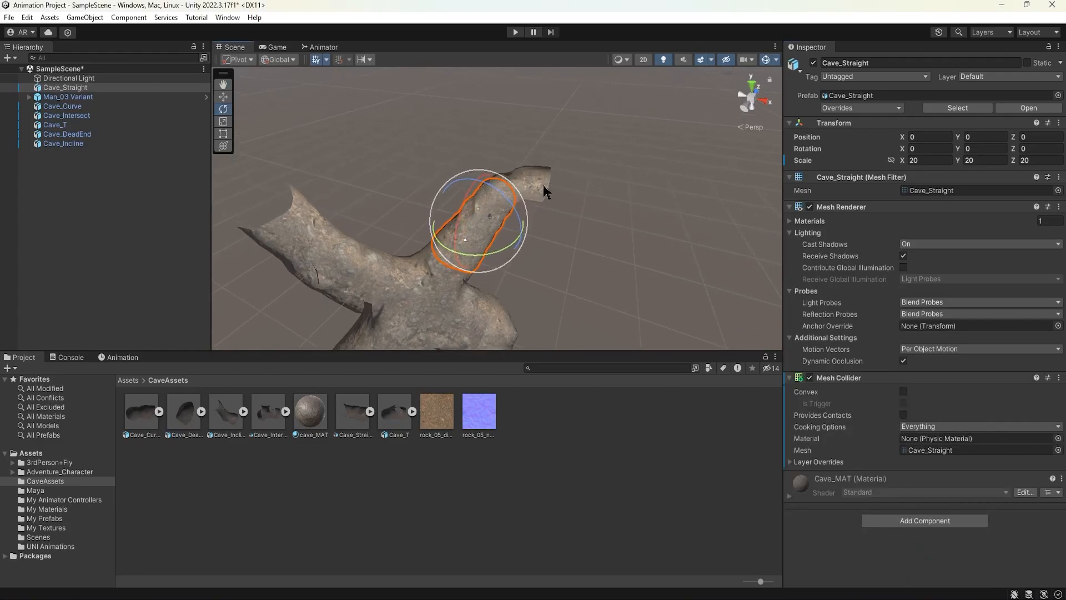
{"action": "left_click", "coordinate": [539, 177]}
{"action": "left_click", "coordinate": [915, 423]}
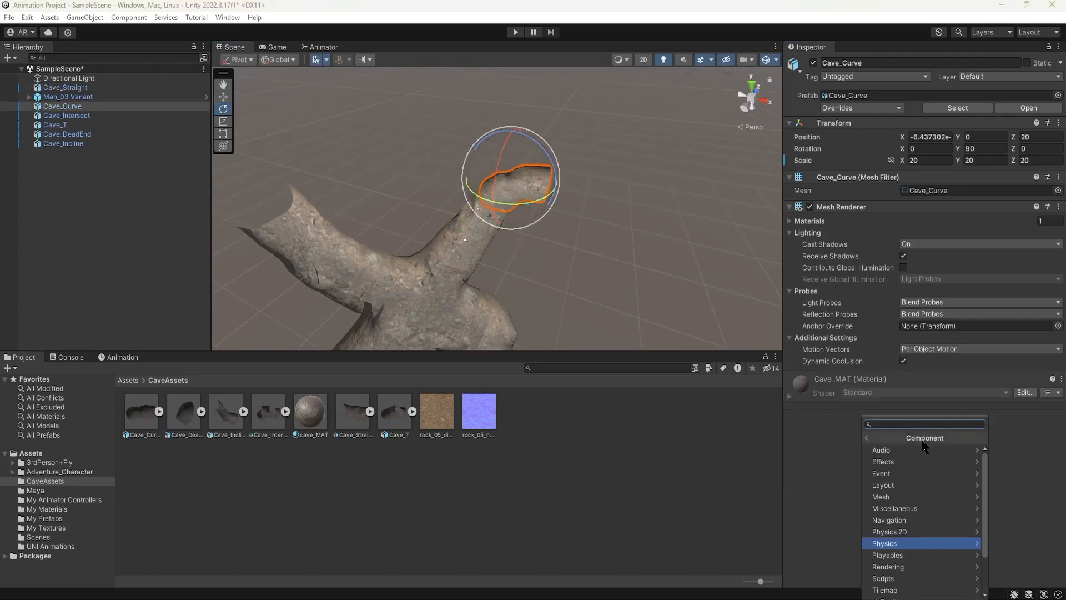
{"action": "left_click", "coordinate": [894, 544]}
{"action": "left_click", "coordinate": [894, 569]}
Add a Physics Mesh Collider component to Cave_Intersect.
{"action": "left_click", "coordinate": [69, 98]}
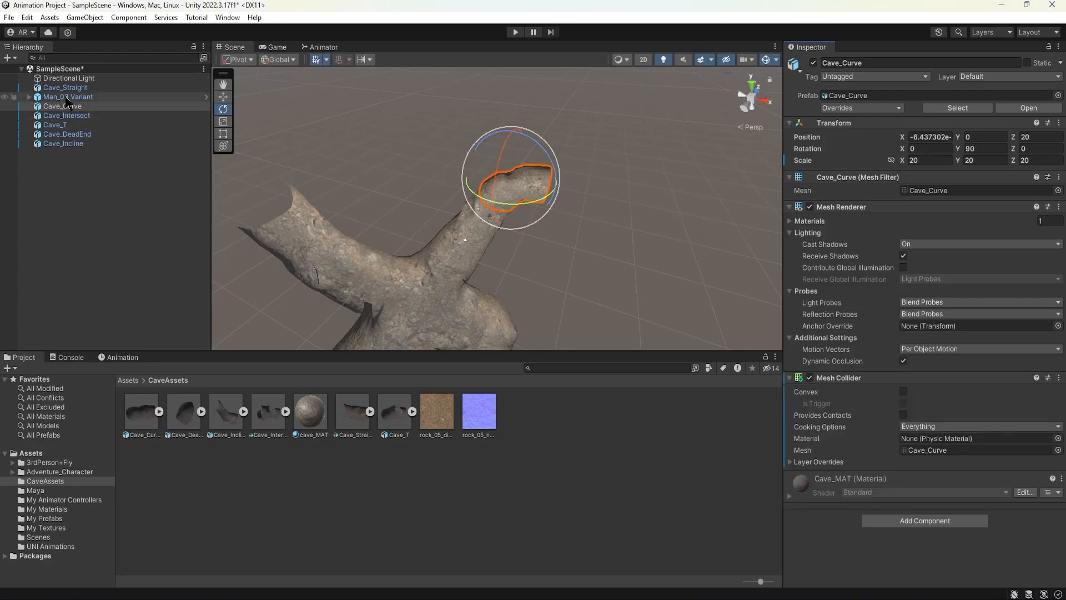
{"action": "left_click", "coordinate": [68, 107]}
{"action": "left_click", "coordinate": [68, 116]}
{"action": "left_click", "coordinate": [918, 420]}
{"action": "left_click", "coordinate": [894, 537]}
{"action": "left_click", "coordinate": [895, 567]}
Add a Physics Mesh Collider component to Cave_Incline.
{"action": "left_click", "coordinate": [315, 247]}
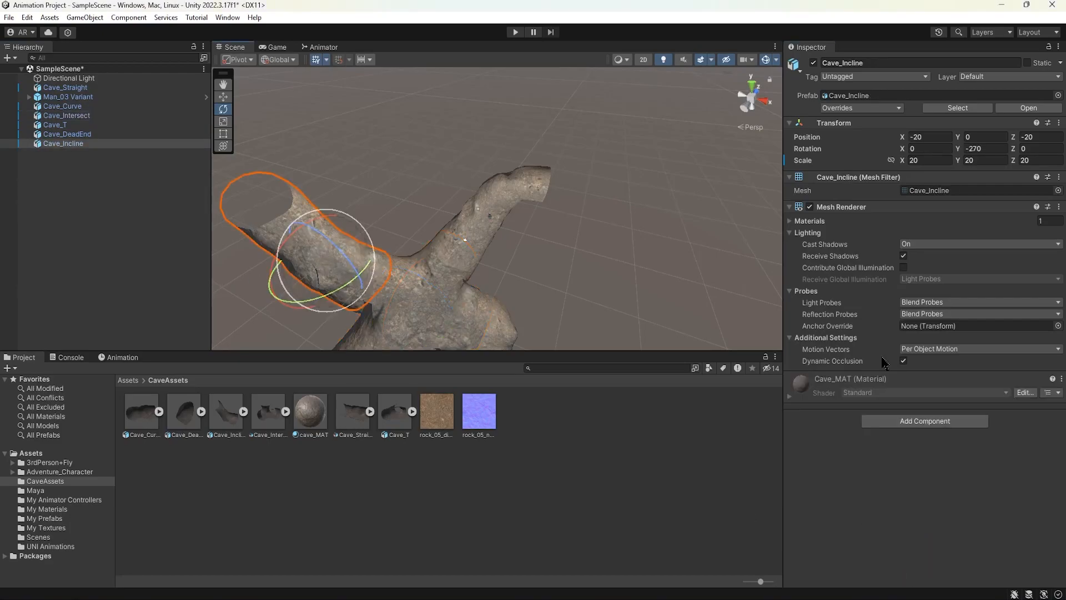
{"action": "left_click", "coordinate": [938, 420]}
{"action": "left_click", "coordinate": [904, 565]}
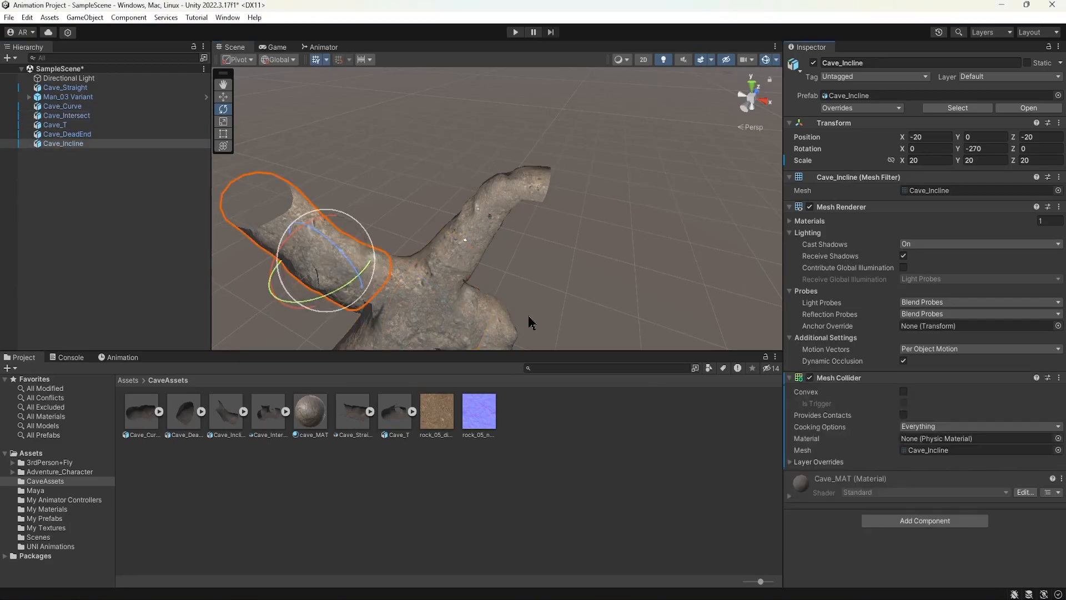
Add a Physics Mesh Collider component to Cave_DeadEnd.
{"action": "middle_click_drag", "start_coordinate": [538, 327], "coordinate": [570, 236]}
{"action": "left_click", "coordinate": [569, 235]}
{"action": "left_click", "coordinate": [935, 422]}
{"action": "left_click", "coordinate": [900, 543]}
{"action": "left_click", "coordinate": [904, 565]}
Add a Physics Mesh Collider component to Cave_T.
{"action": "left_click", "coordinate": [443, 292]}
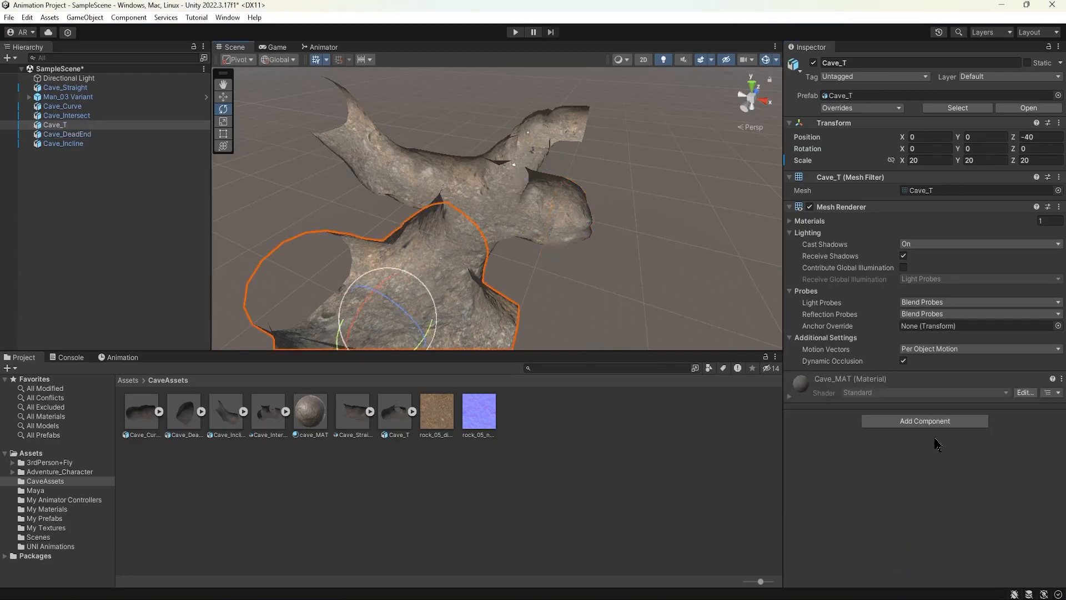
{"action": "left_click", "coordinate": [924, 420]}
{"action": "left_click", "coordinate": [899, 543]}
{"action": "left_click", "coordinate": [904, 565]}
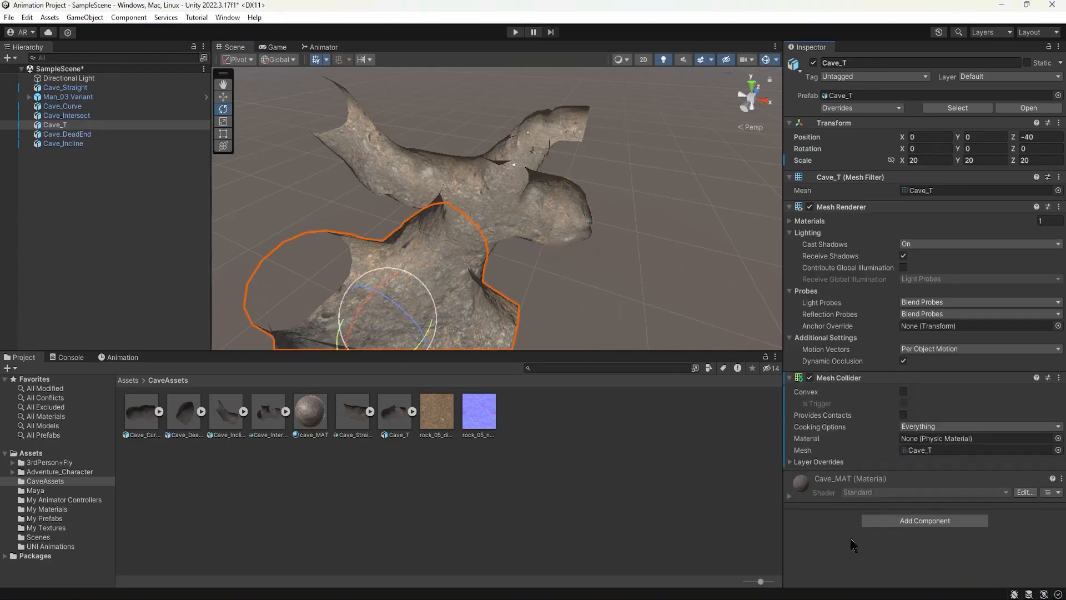
Check the colliders on Cave_Incline and Cave_DeadEnd, and playtest the character walking through the cave.
{"action": "left_click", "coordinate": [69, 143]}
{"action": "left_click", "coordinate": [71, 136]}
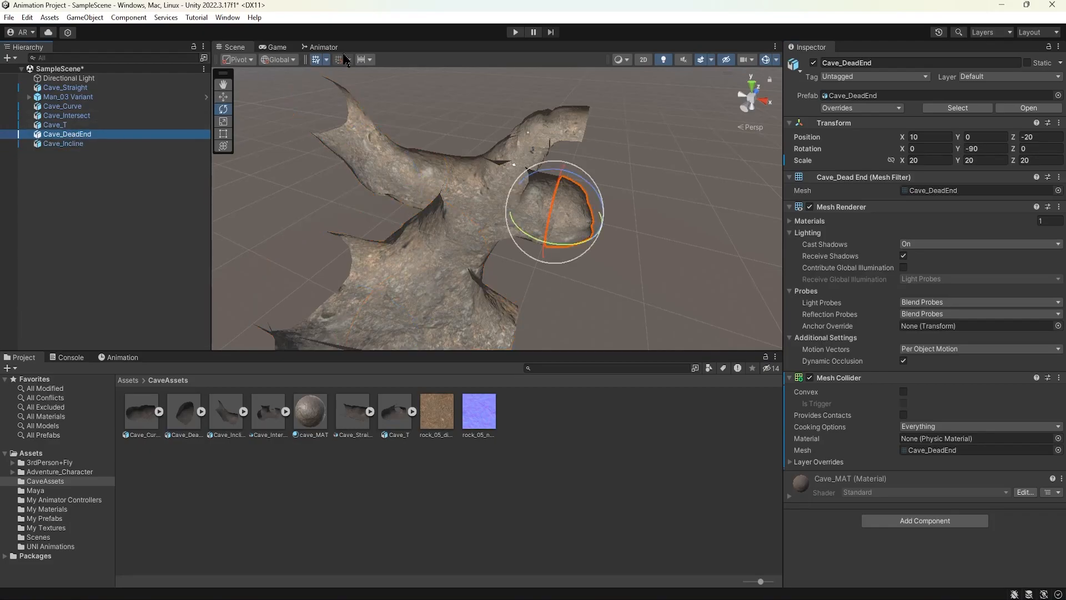
{"action": "left_click", "coordinate": [515, 32]}
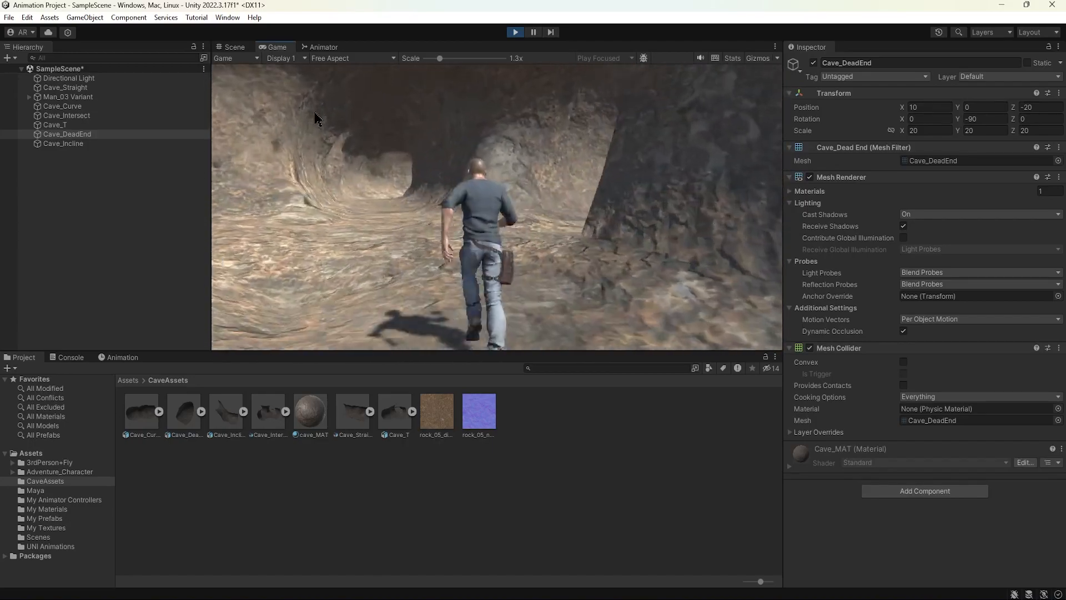
{"action": "left_click", "coordinate": [515, 32]}
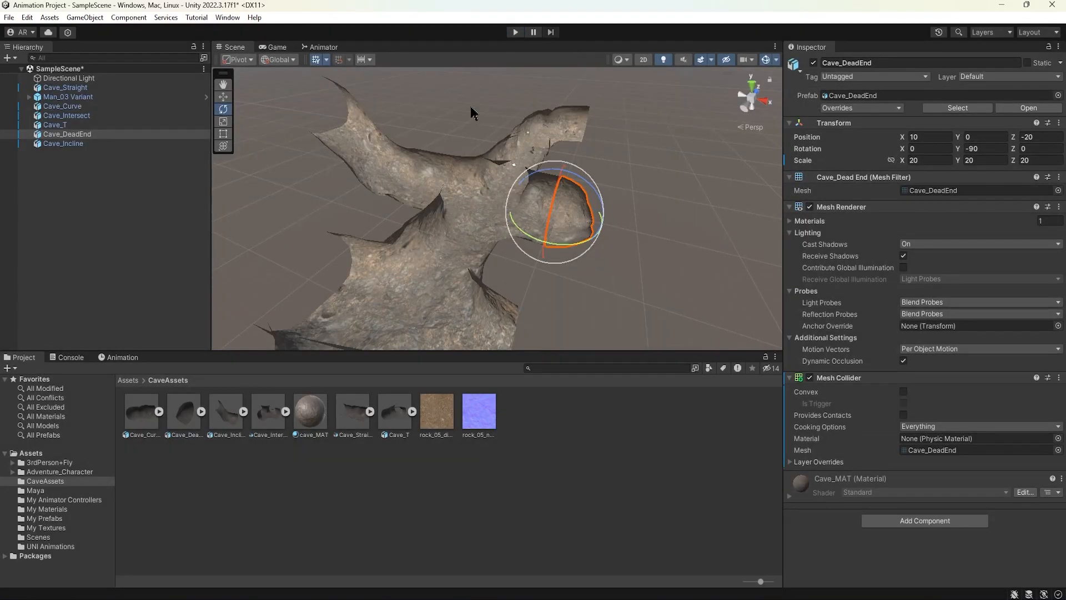
Delete the Directional Light from the scene.
{"action": "left_click", "coordinate": [469, 108]}
{"action": "scroll", "coordinate": [468, 108], "scroll_direction": "down", "scroll_amount": 4}
{"action": "left_click_drag", "start_coordinate": [468, 110], "coordinate": [641, 176], "text": "alt"}
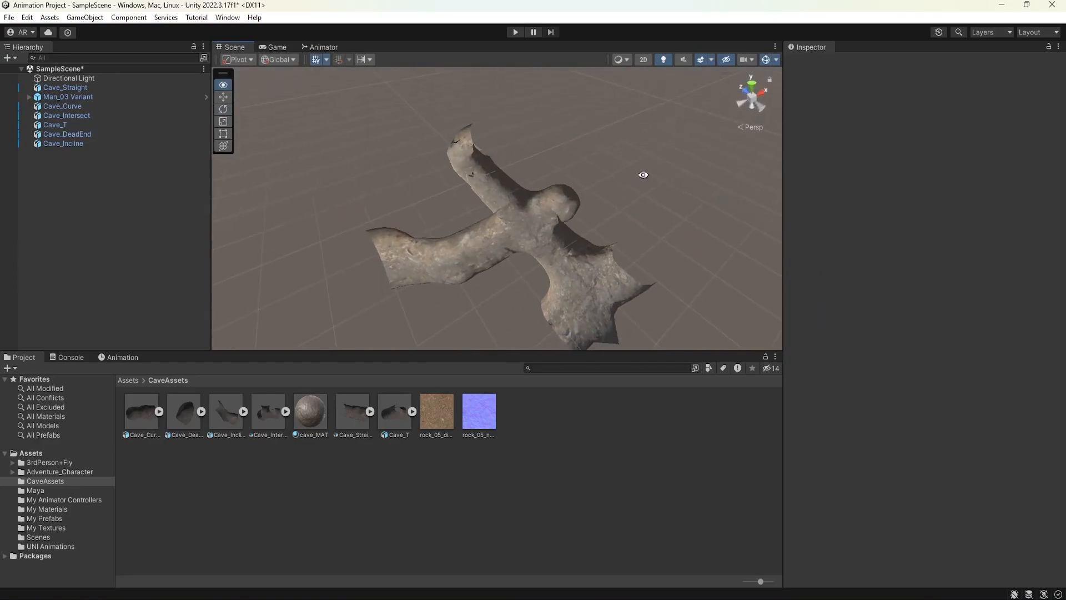
{"action": "scroll", "coordinate": [527, 175], "scroll_direction": "up", "scroll_amount": 5}
{"action": "left_click_drag", "start_coordinate": [522, 171], "coordinate": [351, 64], "text": "alt"}
{"action": "right_click_drag", "start_coordinate": [387, 87], "coordinate": [887, 142], "text": "alt"}
{"action": "middle_click_drag", "start_coordinate": [660, 119], "coordinate": [594, 164]}
{"action": "scroll", "coordinate": [592, 168], "scroll_direction": "up", "scroll_amount": 1}
{"action": "left_click", "coordinate": [541, 163]}
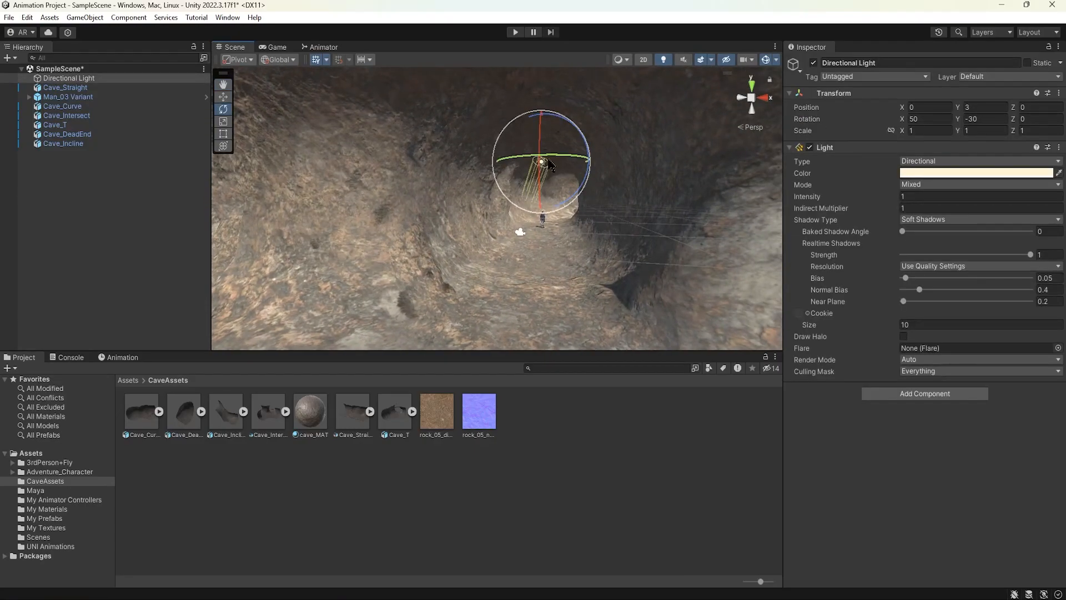
{"action": "key", "text": "Delete"}
Add a Point Light inside the cave tunnel.
{"action": "right_click_drag", "start_coordinate": [541, 193], "coordinate": [547, 240]}
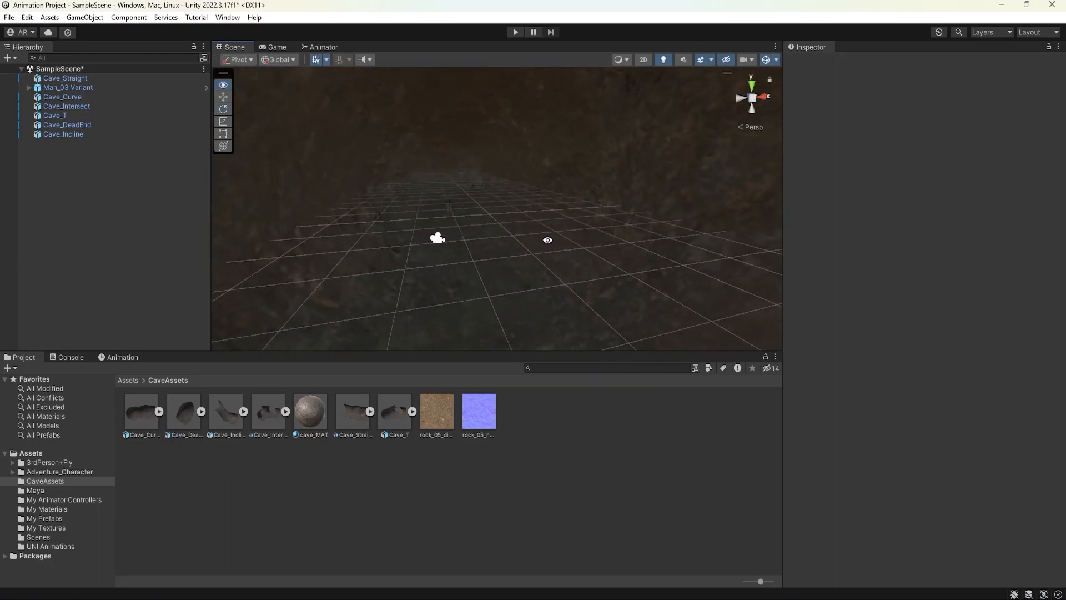
{"action": "left_click", "coordinate": [96, 18]}
{"action": "mouse_move", "coordinate": [114, 84]}
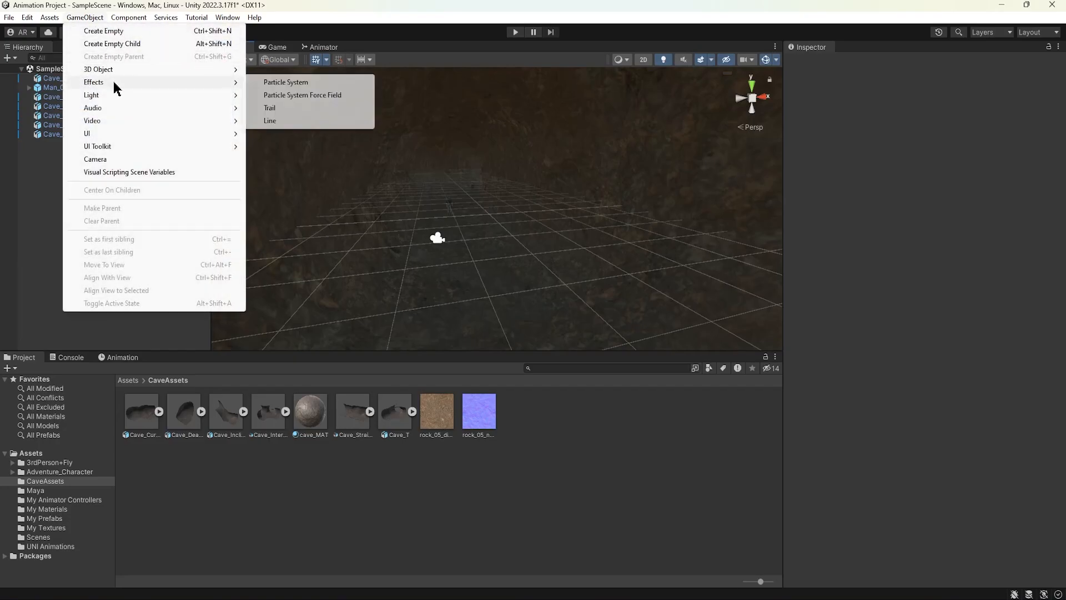
{"action": "mouse_move", "coordinate": [150, 97]}
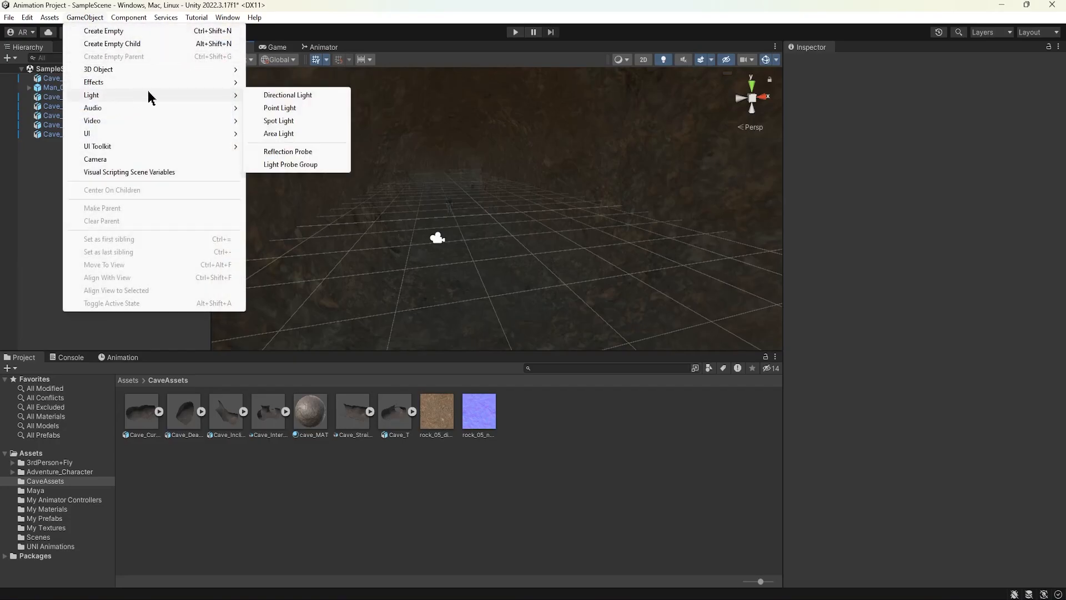
{"action": "left_click", "coordinate": [287, 108]}
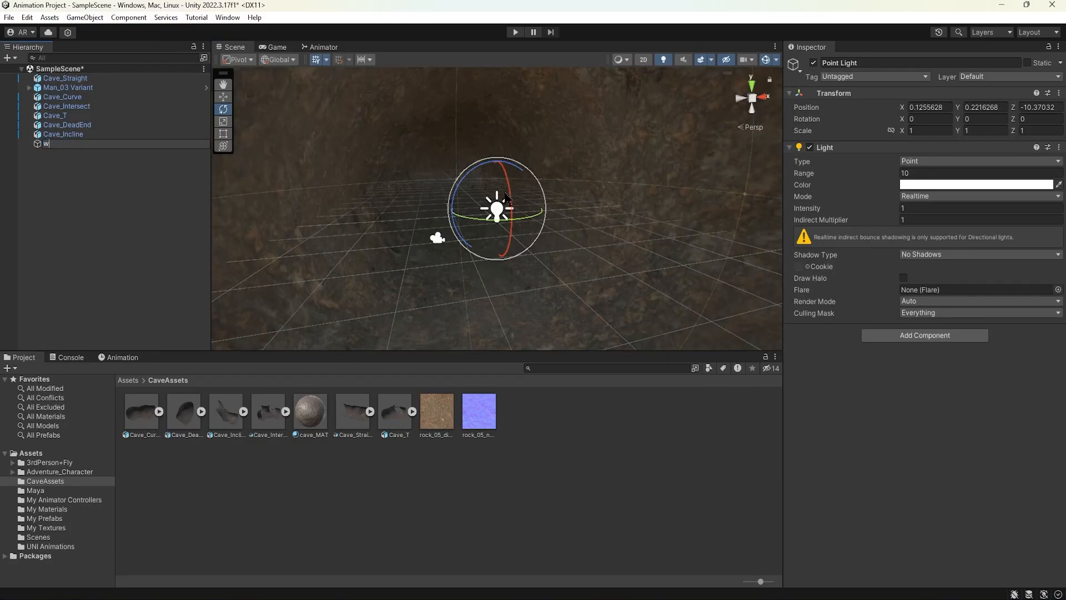
Undo the accidentally renamed Point Light and add a fresh Point Light to the scene.
{"action": "key", "text": "ctrl+z"}
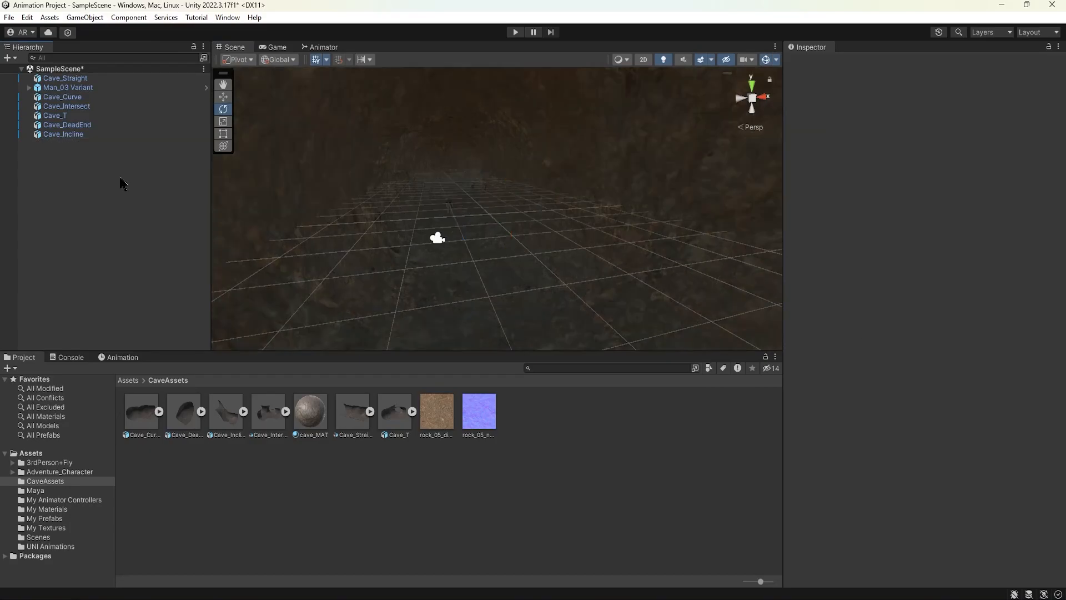
{"action": "left_click", "coordinate": [84, 17]}
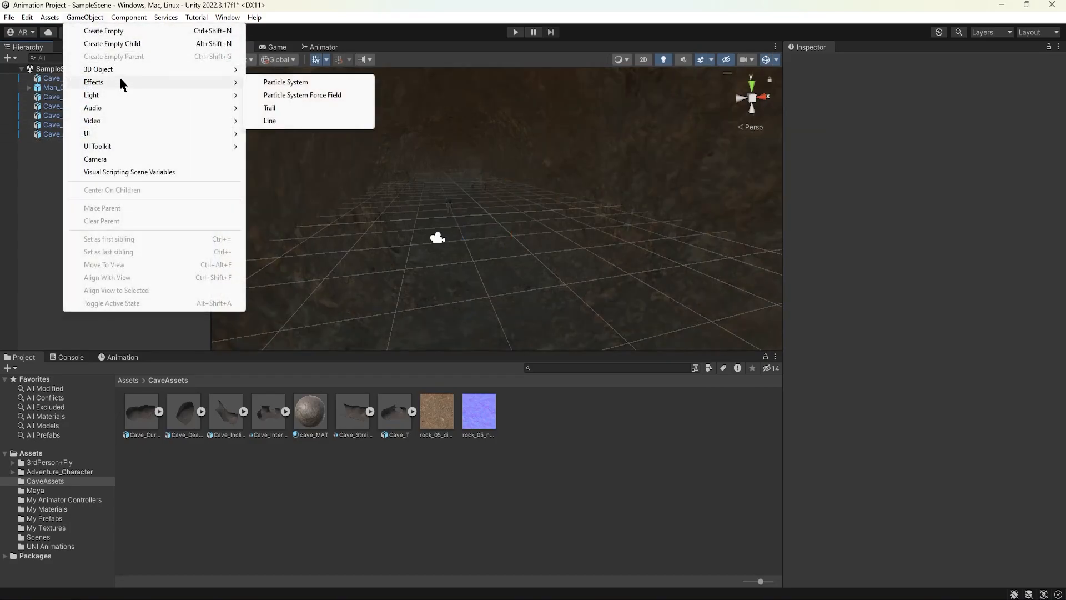
{"action": "mouse_move", "coordinate": [138, 97]}
{"action": "left_click", "coordinate": [286, 107]}
{"action": "left_click", "coordinate": [81, 173]}
{"action": "left_click", "coordinate": [67, 144]}
Move the Point Light into the Cave_Straight tunnel, to about X 1.9, Y 1.12, Z 0.29.
{"action": "key", "text": "w"}
{"action": "left_click_drag", "start_coordinate": [535, 210], "coordinate": [478, 210]}
{"action": "left_click_drag", "start_coordinate": [441, 172], "coordinate": [442, 139]}
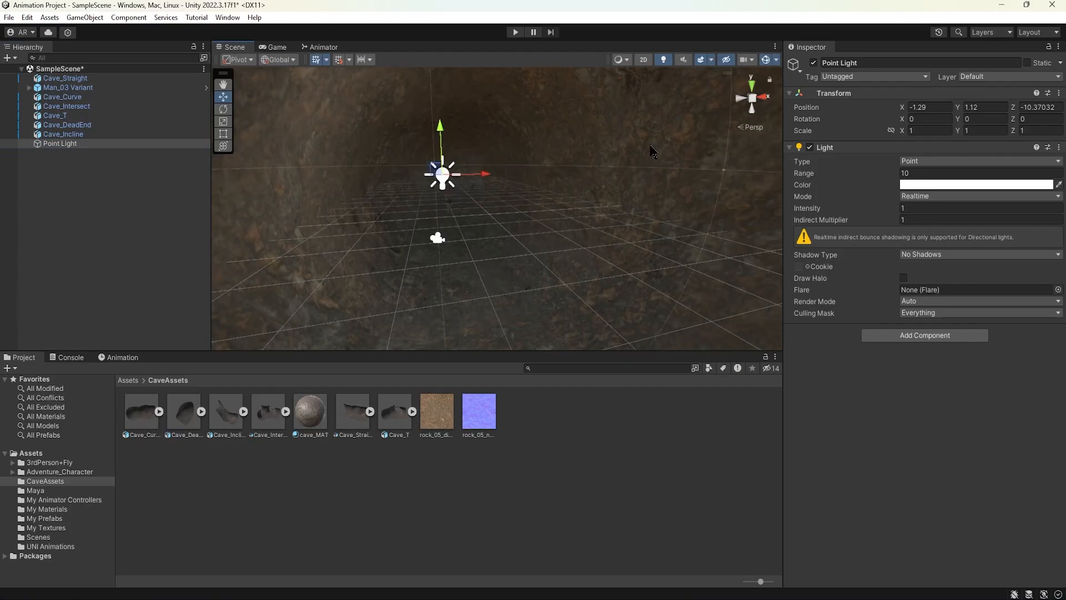
{"action": "left_click", "coordinate": [743, 104]}
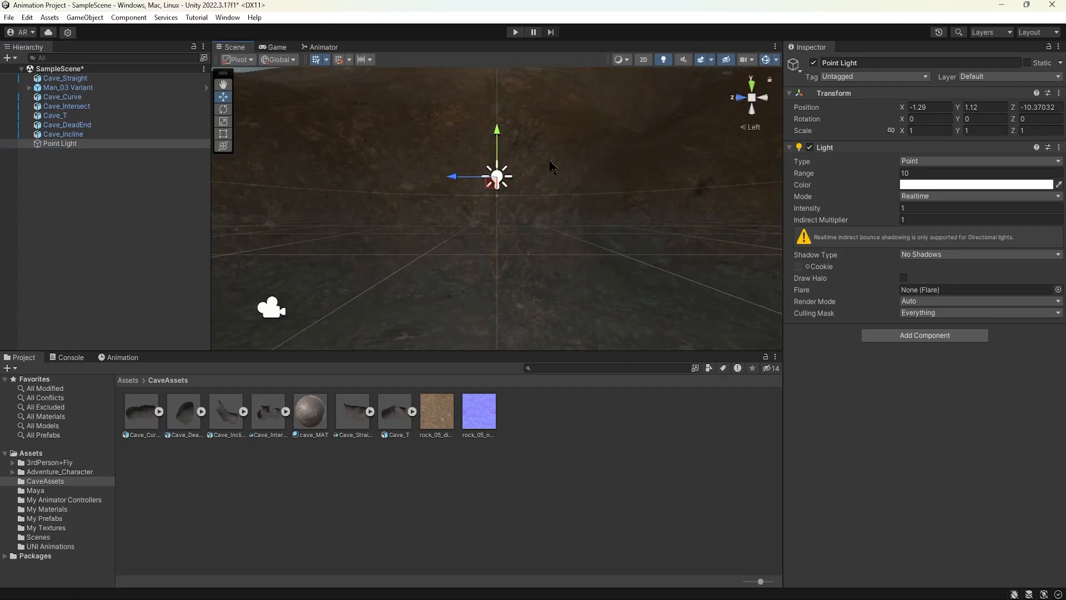
{"action": "left_click", "coordinate": [88, 81]}
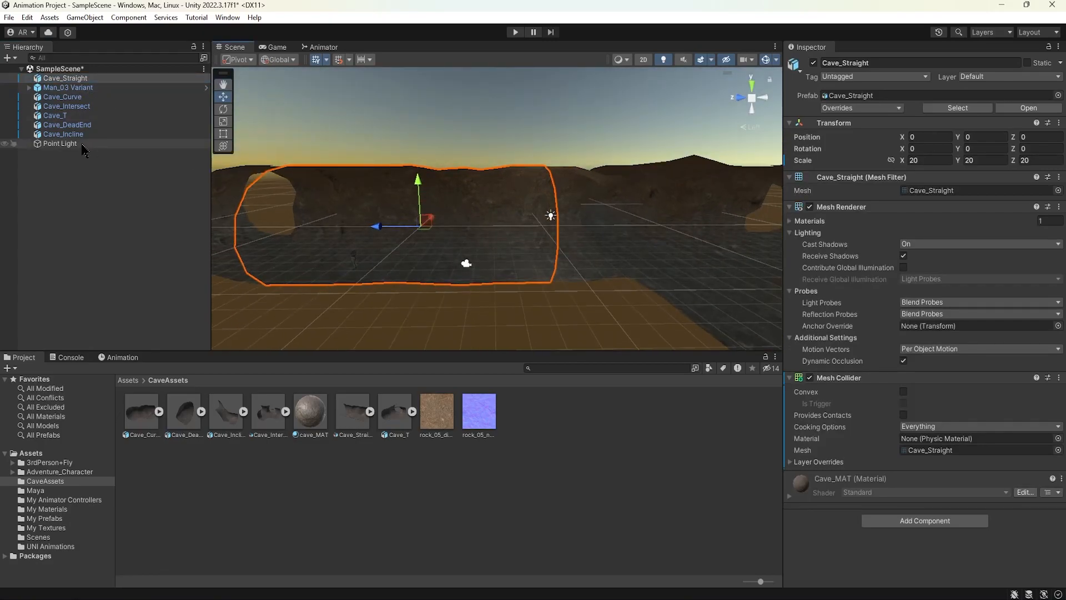
{"action": "middle_click_drag", "start_coordinate": [467, 181], "coordinate": [532, 203]}
{"action": "left_click_drag", "start_coordinate": [531, 203], "coordinate": [448, 248], "text": "alt"}
{"action": "left_click", "coordinate": [136, 144]}
{"action": "left_click_drag", "start_coordinate": [394, 217], "coordinate": [446, 214], "text": "alt"}
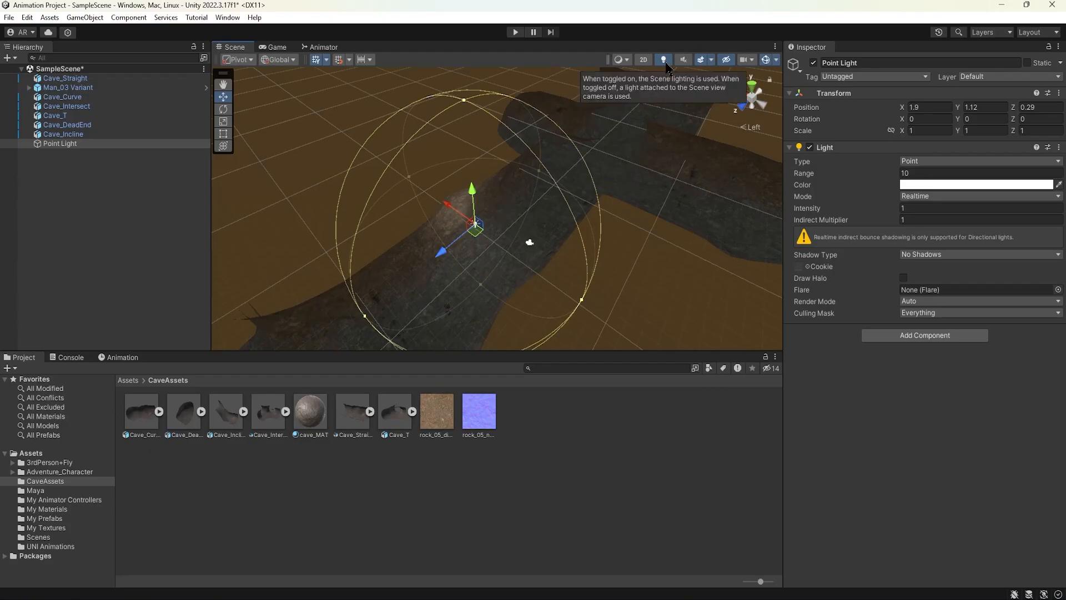
Compare the cave with scene lighting on and off, and leave scene lighting off.
{"action": "left_click", "coordinate": [664, 60]}
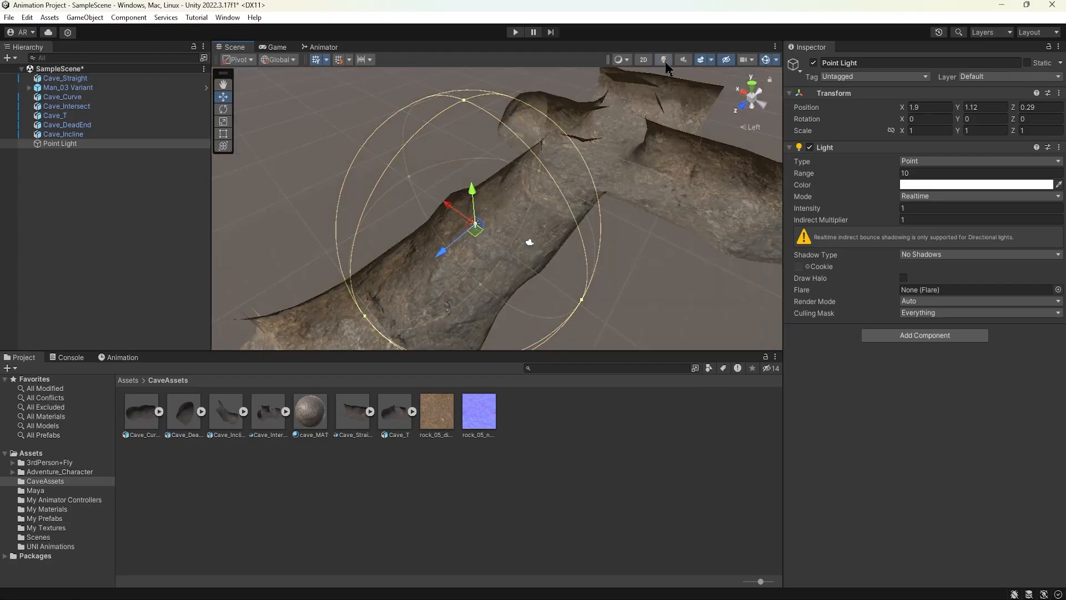
{"action": "left_click", "coordinate": [664, 60]}
{"action": "left_click_drag", "start_coordinate": [630, 175], "coordinate": [667, 83], "text": "alt"}
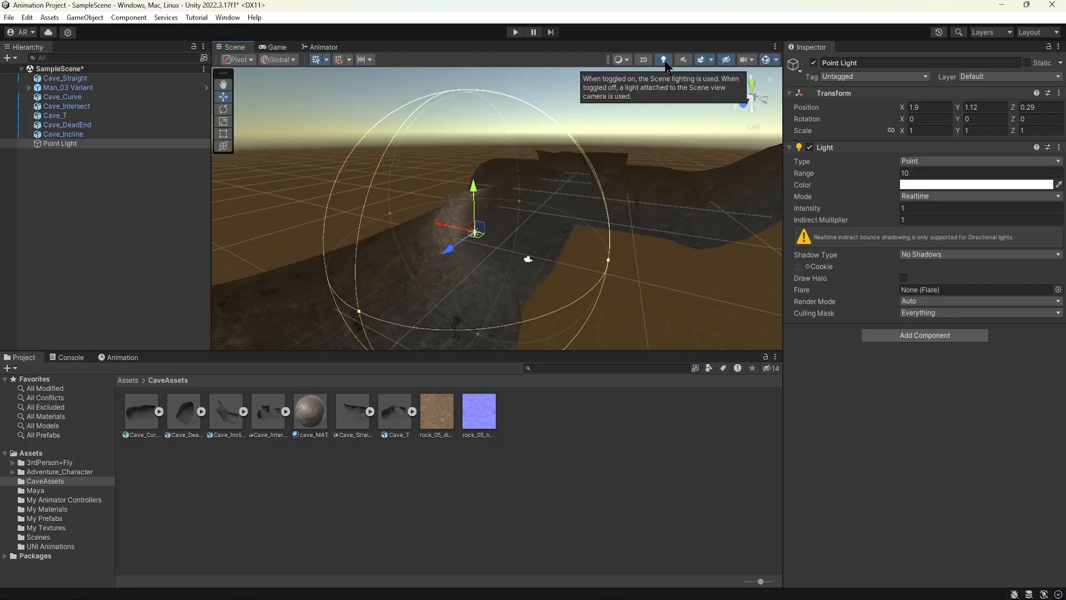
{"action": "left_click", "coordinate": [663, 60]}
{"action": "left_click_drag", "start_coordinate": [607, 204], "coordinate": [405, 141], "text": "alt"}
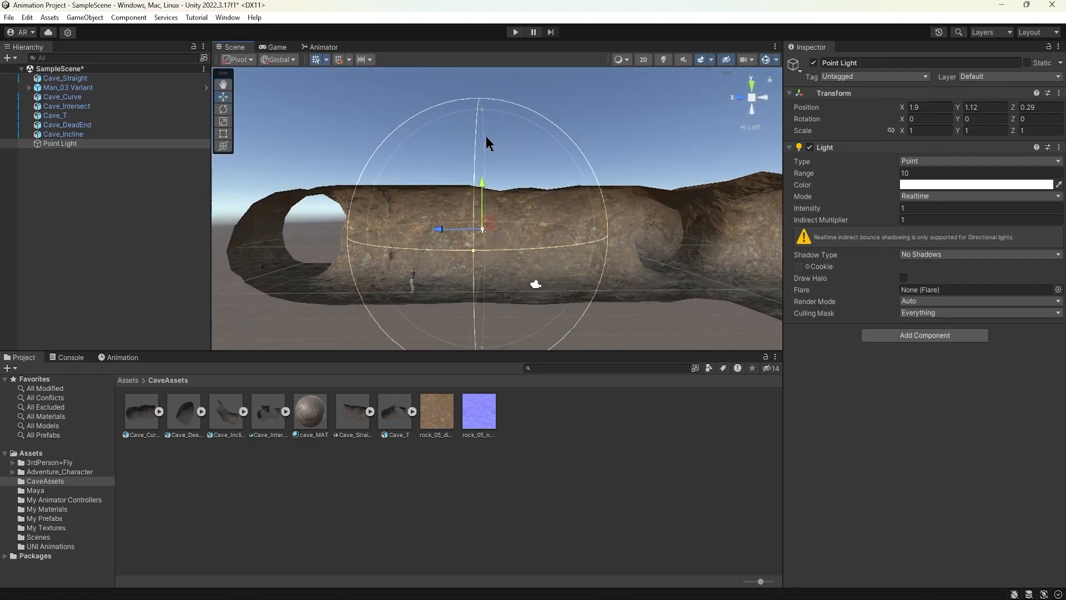
Raise the Point Light near the tunnel ceiling to Y 3 and shift it to about Z 0.01.
{"action": "left_click_drag", "start_coordinate": [489, 201], "coordinate": [489, 202]}
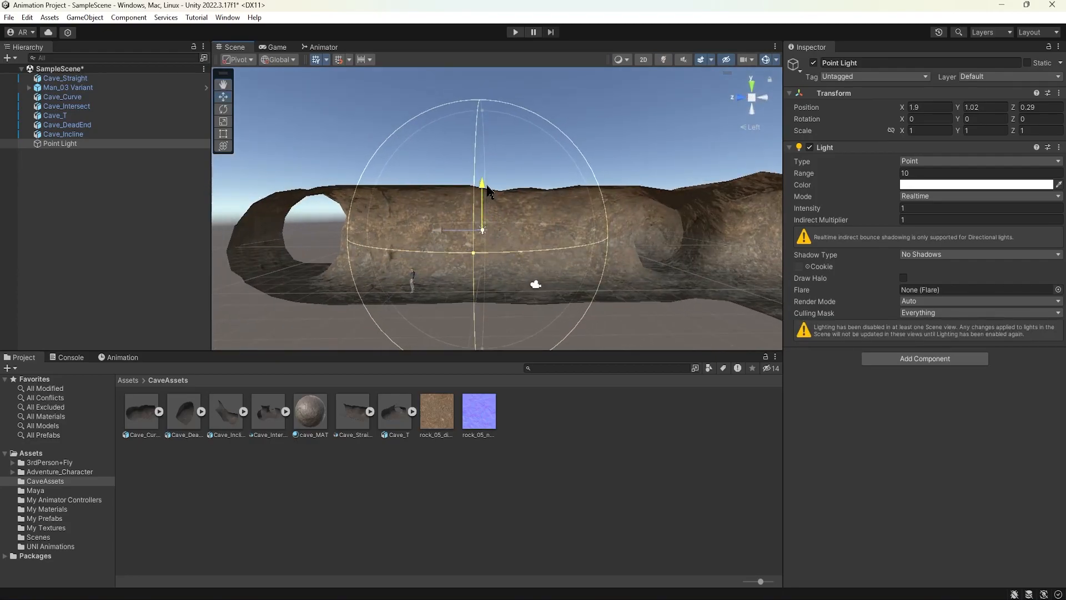
{"action": "left_click_drag", "start_coordinate": [546, 294], "coordinate": [544, 244], "text": "alt"}
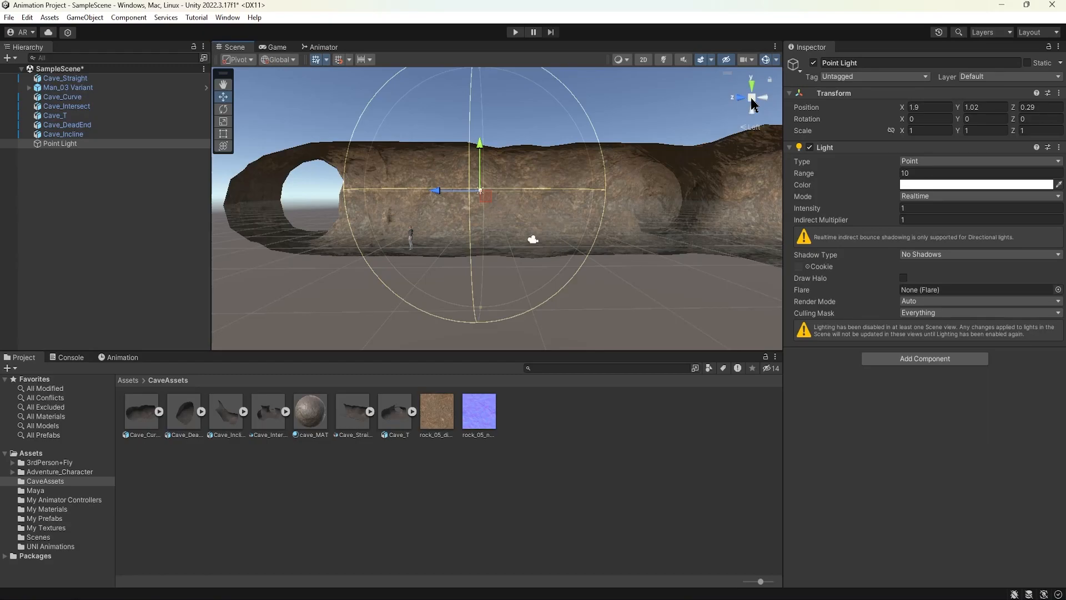
{"action": "left_click", "coordinate": [753, 100]}
{"action": "left_click_drag", "start_coordinate": [486, 150], "coordinate": [486, 117]}
{"action": "left_click_drag", "start_coordinate": [437, 162], "coordinate": [442, 162]}
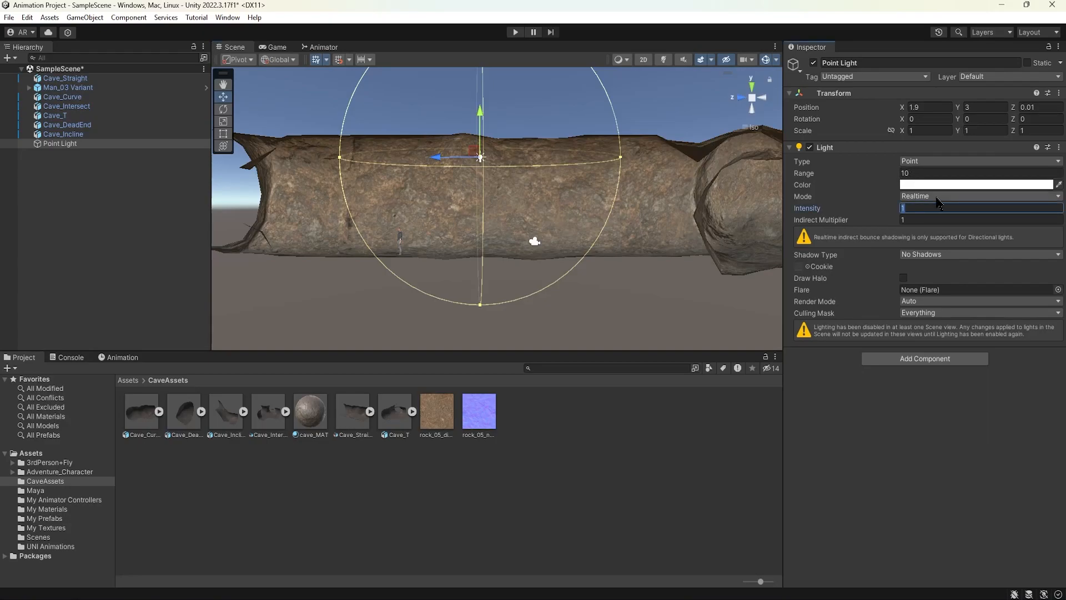
Set the Point Light's color to pale mint (C5FFEF) and turn scene lighting back on.
{"action": "left_click", "coordinate": [941, 186]}
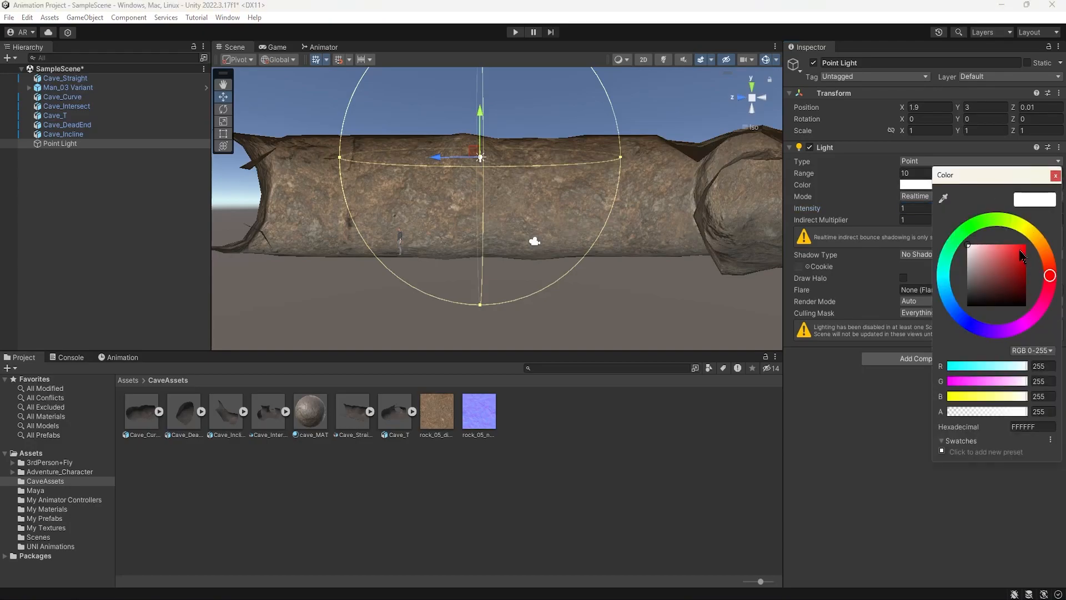
{"action": "left_click", "coordinate": [955, 244]}
{"action": "left_click_drag", "start_coordinate": [978, 267], "coordinate": [983, 244]}
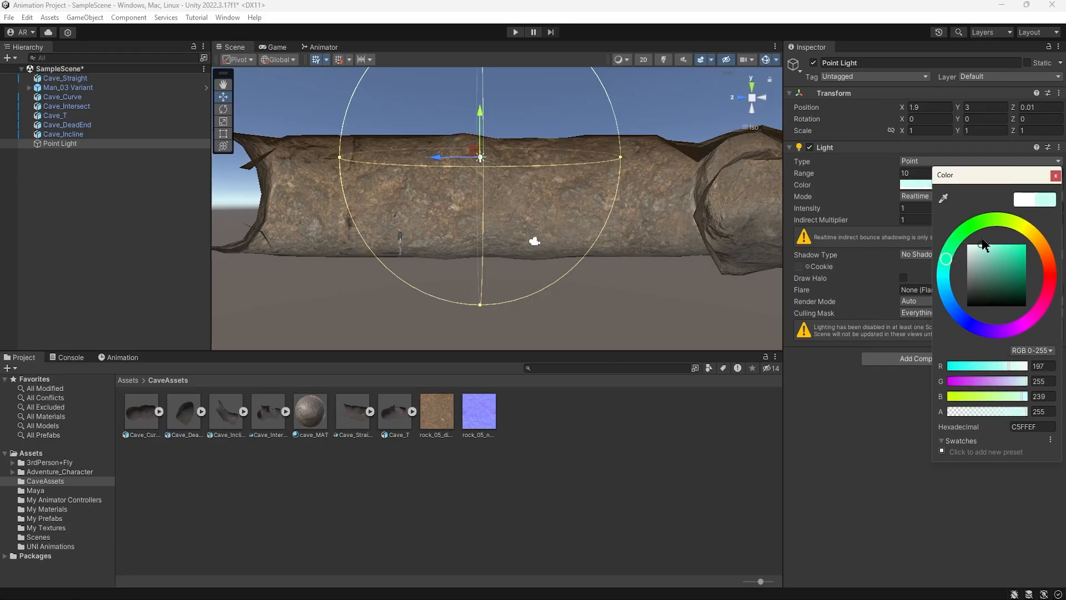
{"action": "left_click", "coordinate": [1056, 175]}
{"action": "left_click", "coordinate": [662, 60]}
{"action": "scroll", "coordinate": [633, 187], "scroll_direction": "up", "scroll_amount": 2}
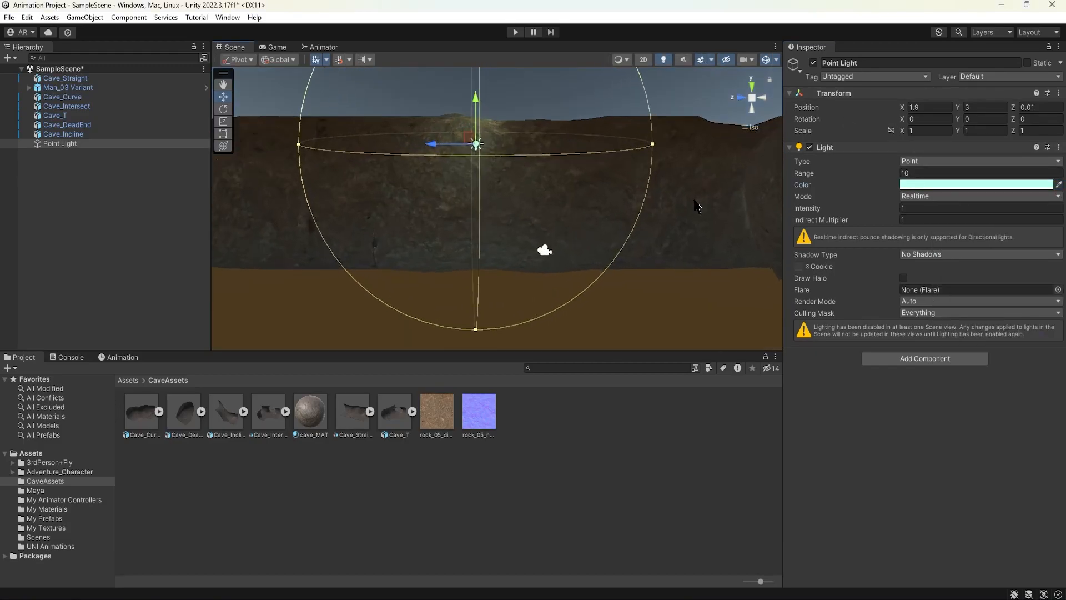
Set the Point Light's range to about 36.02 and its intensity to about 0.73.
{"action": "left_click_drag", "start_coordinate": [815, 176], "coordinate": [249, 192]}
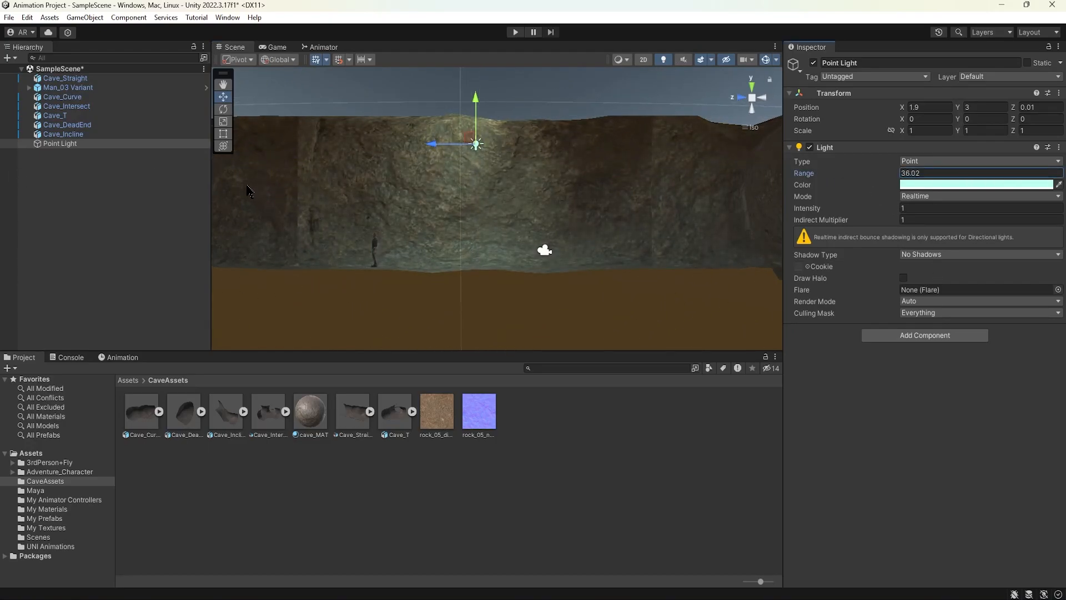
{"action": "mouse_move", "coordinate": [820, 209]}
{"action": "left_mouse_down"}
{"action": "mouse_move", "coordinate": [833, 214]}
{"action": "mouse_move", "coordinate": [805, 211]}
{"action": "left_mouse_up"}
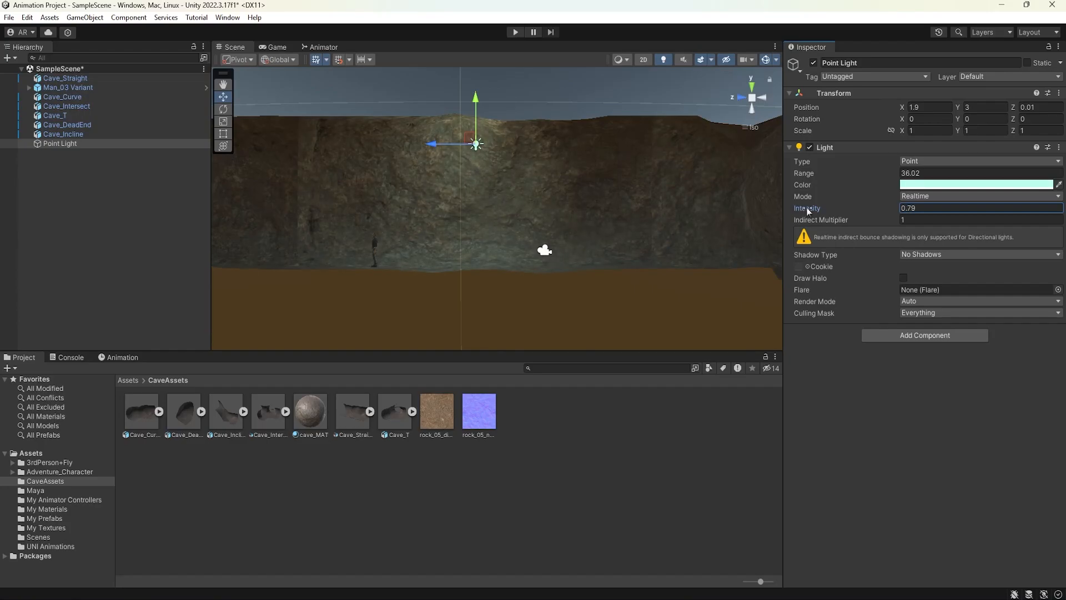
{"action": "scroll", "coordinate": [450, 204], "scroll_direction": "down", "scroll_amount": 9}
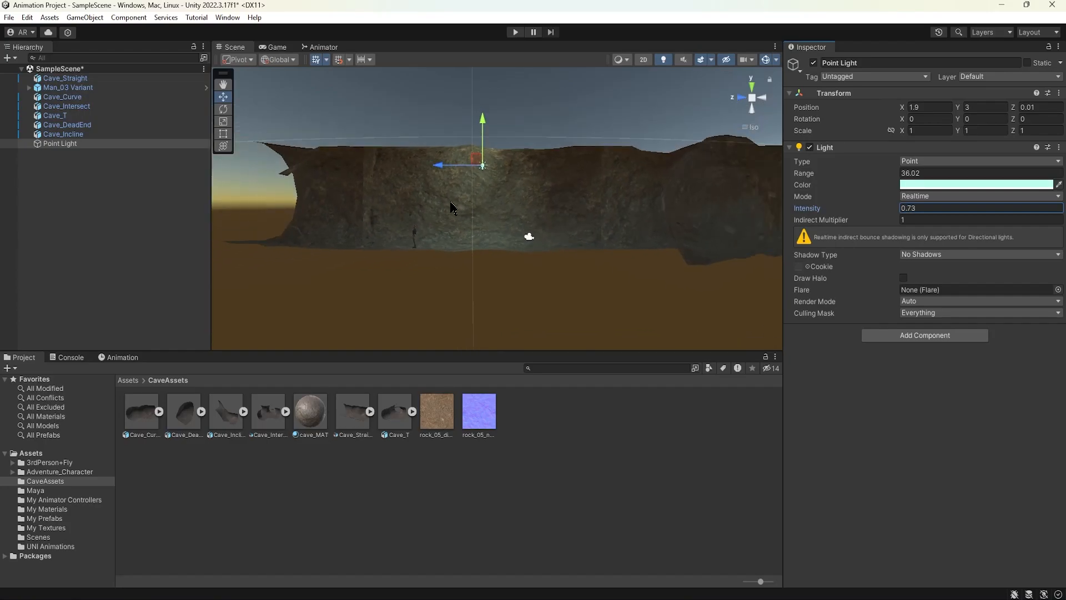
{"action": "middle_click_drag", "start_coordinate": [452, 207], "coordinate": [483, 245]}
{"action": "left_click_drag", "start_coordinate": [483, 245], "coordinate": [516, 240], "text": "alt"}
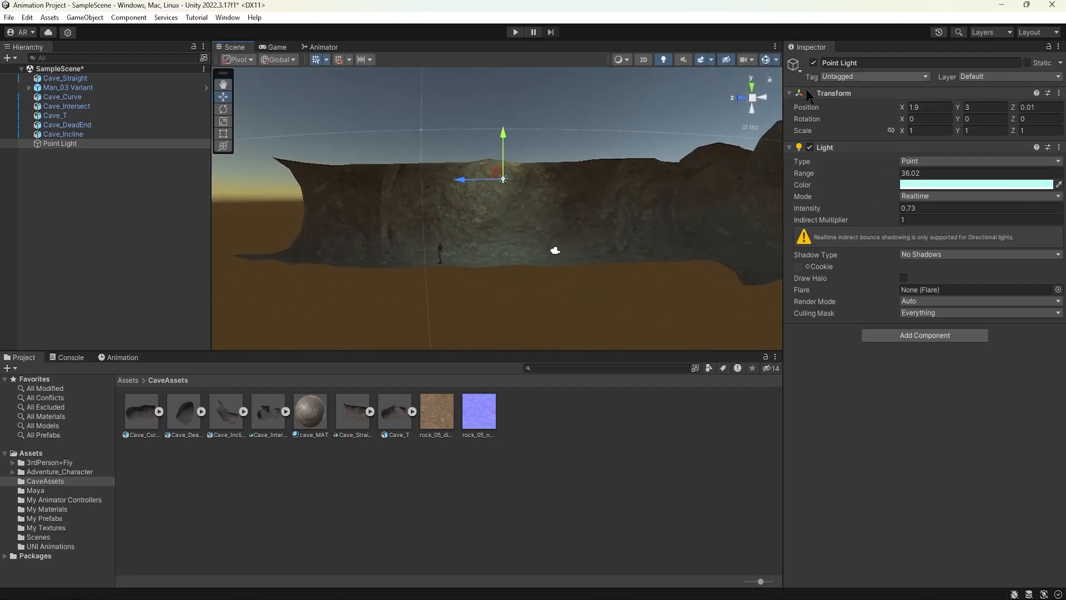
Duplicate the Point Light and move the copy along the tunnel to about Z 16.08, beyond the straight section.
{"action": "left_click", "coordinate": [62, 144]}
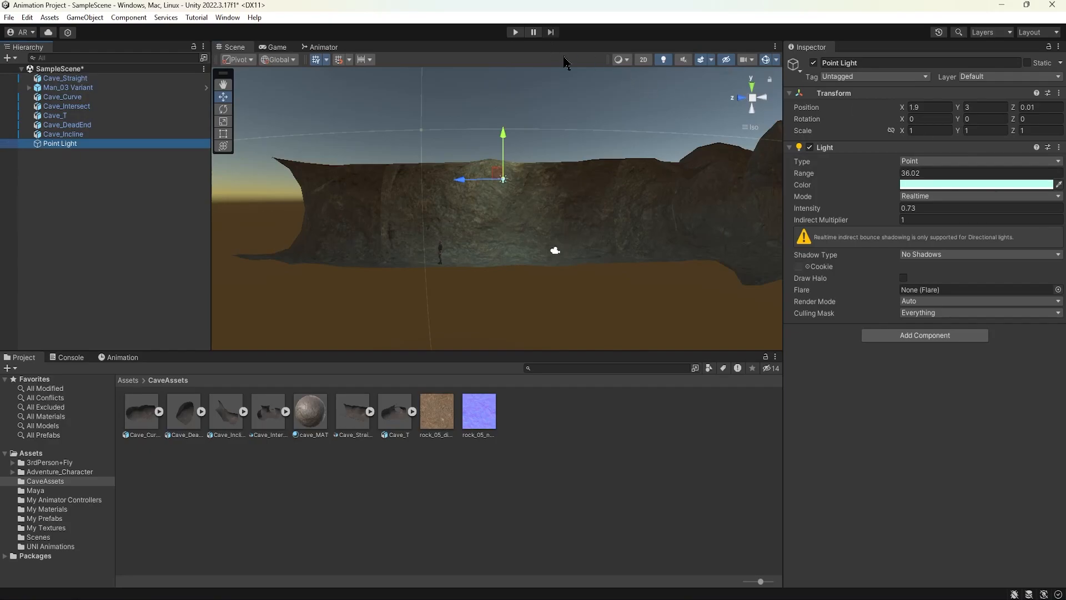
{"action": "left_click", "coordinate": [752, 101]}
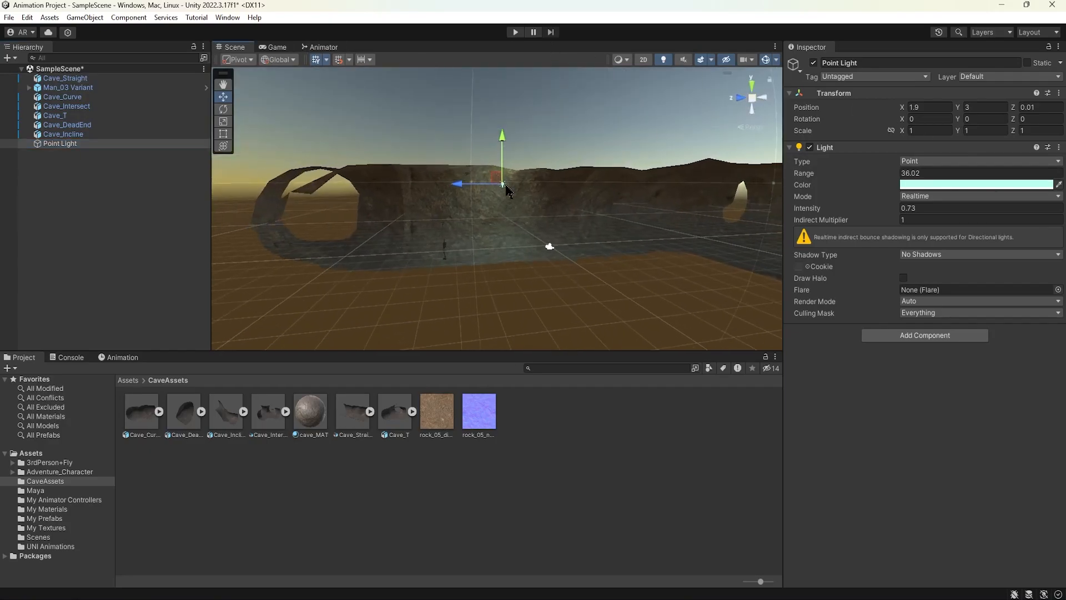
{"action": "scroll", "coordinate": [476, 176], "scroll_direction": "down", "scroll_amount": 3}
{"action": "left_click_drag", "start_coordinate": [475, 176], "coordinate": [506, 375], "text": "alt"}
{"action": "middle_click_drag", "start_coordinate": [498, 258], "coordinate": [532, 218]}
{"action": "left_click_drag", "start_coordinate": [531, 218], "coordinate": [514, 253], "text": "alt"}
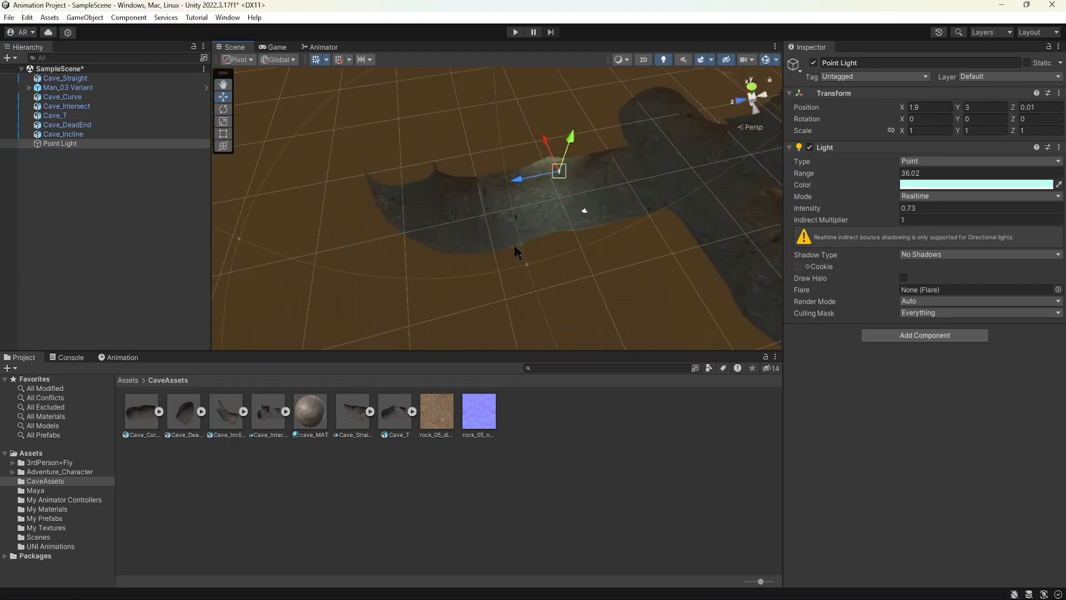
{"action": "left_click", "coordinate": [512, 209]}
{"action": "left_click", "coordinate": [83, 144]}
{"action": "key", "text": "ctrl+d"}
{"action": "left_click_drag", "start_coordinate": [521, 178], "coordinate": [416, 233]}
Duplicate the original Point Light and move the copy into Cave_Intersect at about Z -19.67.
{"action": "middle_click_drag", "start_coordinate": [417, 233], "coordinate": [367, 233]}
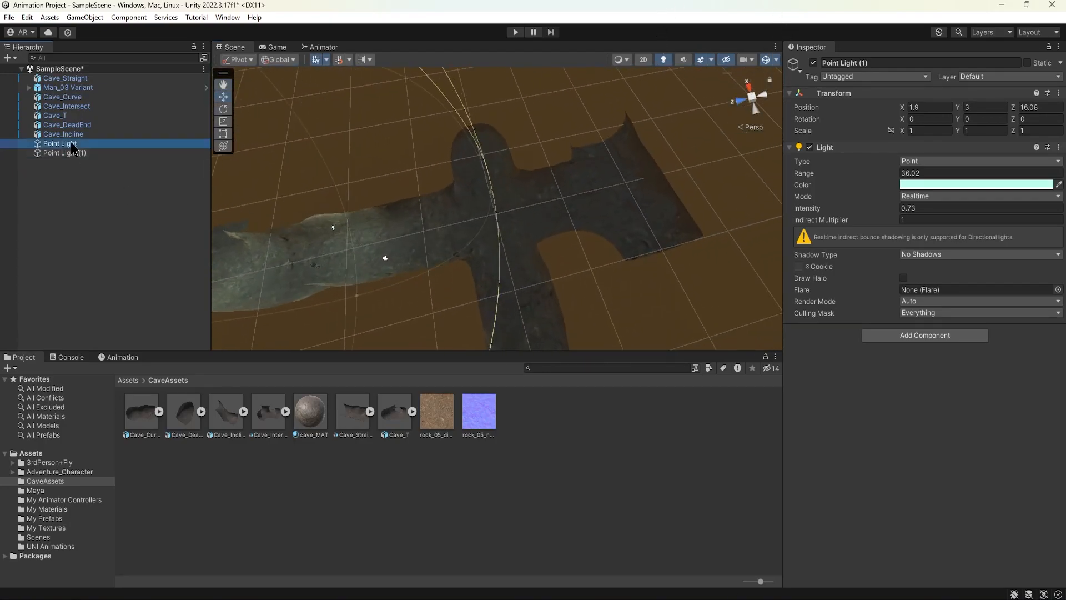
{"action": "left_click", "coordinate": [72, 144]}
{"action": "key", "text": "ctrl+d"}
{"action": "left_click_drag", "start_coordinate": [306, 226], "coordinate": [361, 228]}
{"action": "left_click_drag", "start_coordinate": [446, 230], "coordinate": [444, 230]}
Duplicate the intersection's light and move the copy into Cave_T at about Z -38.37.
{"action": "left_click_drag", "start_coordinate": [444, 230], "coordinate": [479, 244], "text": "alt"}
{"action": "middle_click_drag", "start_coordinate": [480, 244], "coordinate": [464, 252]}
{"action": "key", "text": "ctrl+d"}
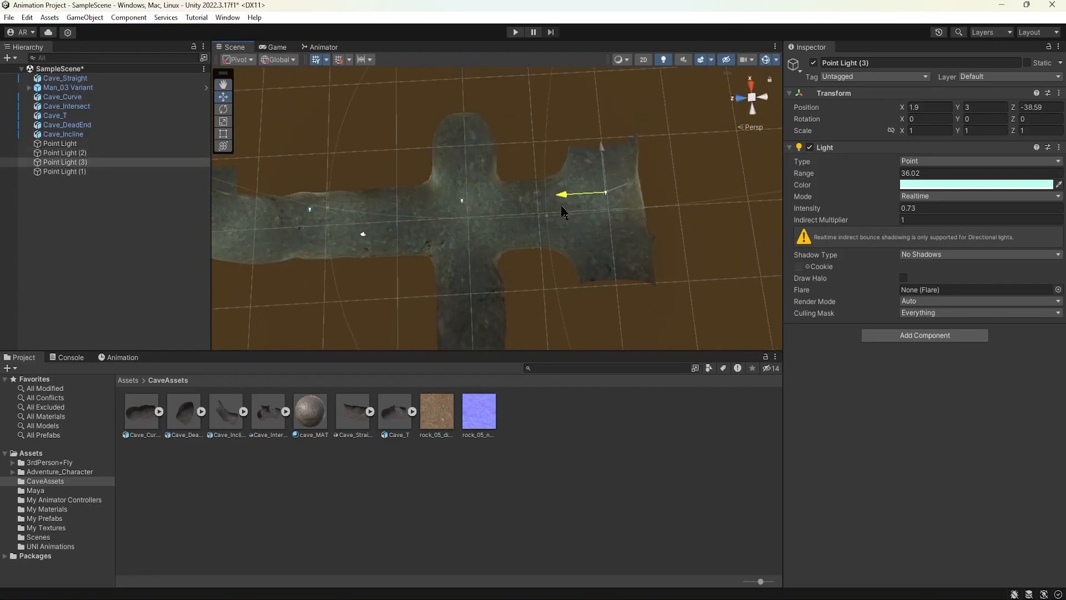
{"action": "left_click_drag", "start_coordinate": [561, 206], "coordinate": [559, 206]}
Duplicate Point Light (2) and move the copy toward Cave_Incline, to about X -17.46.
{"action": "middle_click_drag", "start_coordinate": [467, 223], "coordinate": [511, 167]}
{"action": "left_click", "coordinate": [65, 152]}
{"action": "key", "text": "ctrl+d"}
{"action": "middle_click_drag", "start_coordinate": [488, 261], "coordinate": [483, 192]}
{"action": "left_click_drag", "start_coordinate": [481, 192], "coordinate": [326, 164], "text": "alt"}
{"action": "left_click_drag", "start_coordinate": [498, 178], "coordinate": [337, 35], "text": "alt"}
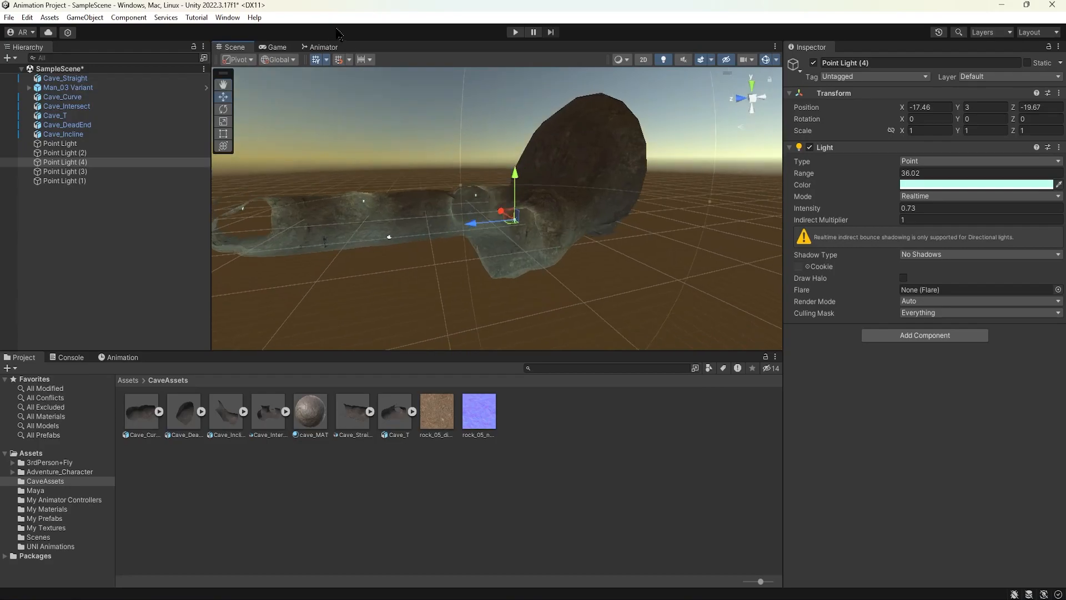
Raise Point Light (4) to Y 3.2 and inspect its lighting inside the cave.
{"action": "left_click_drag", "start_coordinate": [374, 286], "coordinate": [457, 311], "text": "alt"}
{"action": "left_click_drag", "start_coordinate": [458, 267], "coordinate": [443, 224], "text": "alt"}
{"action": "right_click_drag", "start_coordinate": [443, 224], "coordinate": [854, 226], "text": "alt"}
{"action": "left_click_drag", "start_coordinate": [611, 211], "coordinate": [656, 187], "text": "alt"}
{"action": "left_click_drag", "start_coordinate": [503, 176], "coordinate": [705, 255], "text": "alt"}
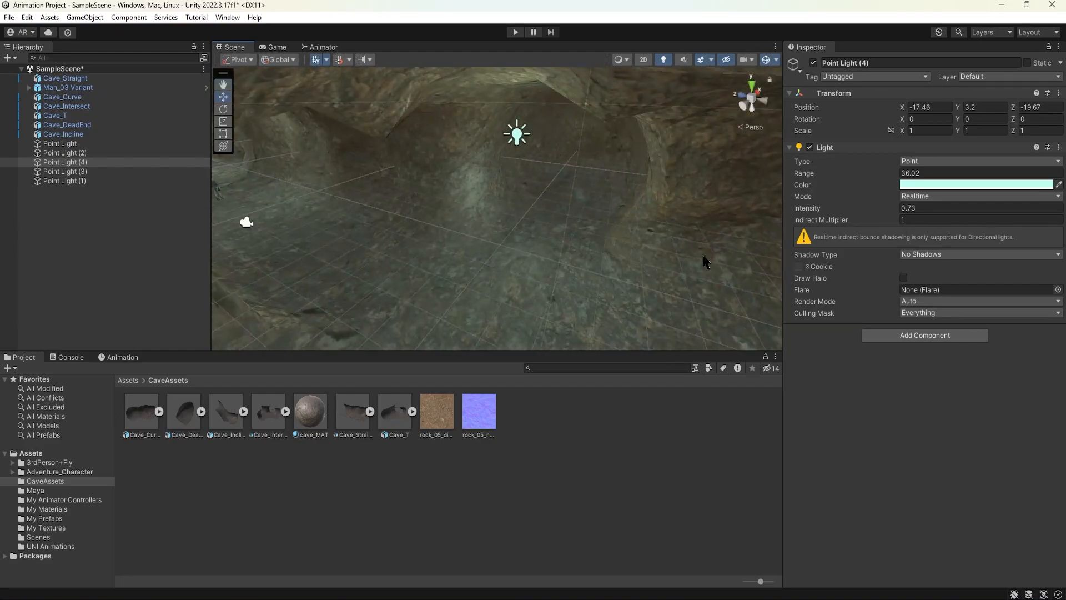
Make the original Point Light a child of Cave_Straight.
{"action": "scroll", "coordinate": [535, 177], "scroll_direction": "down", "scroll_amount": 8}
{"action": "middle_click_drag", "start_coordinate": [456, 136], "coordinate": [474, 157]}
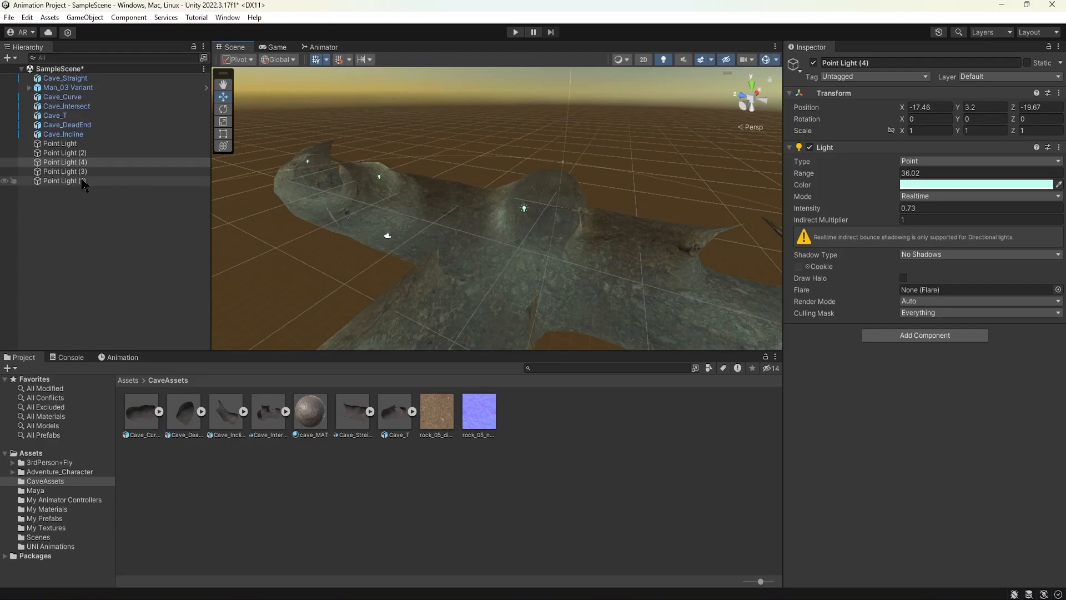
{"action": "left_click", "coordinate": [71, 214]}
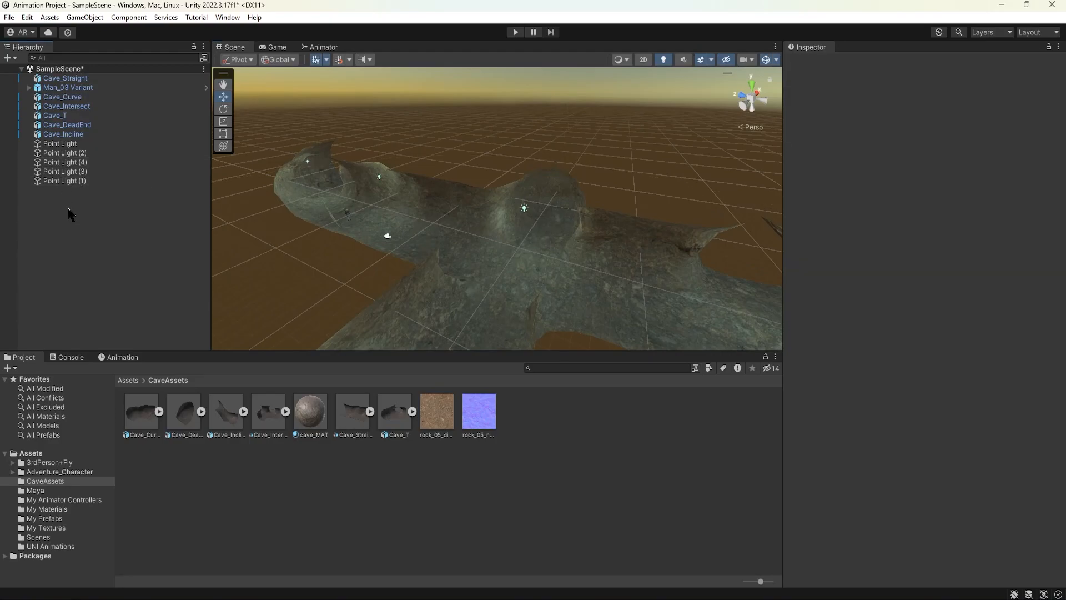
{"action": "left_click", "coordinate": [70, 144]}
{"action": "left_click", "coordinate": [65, 78]}
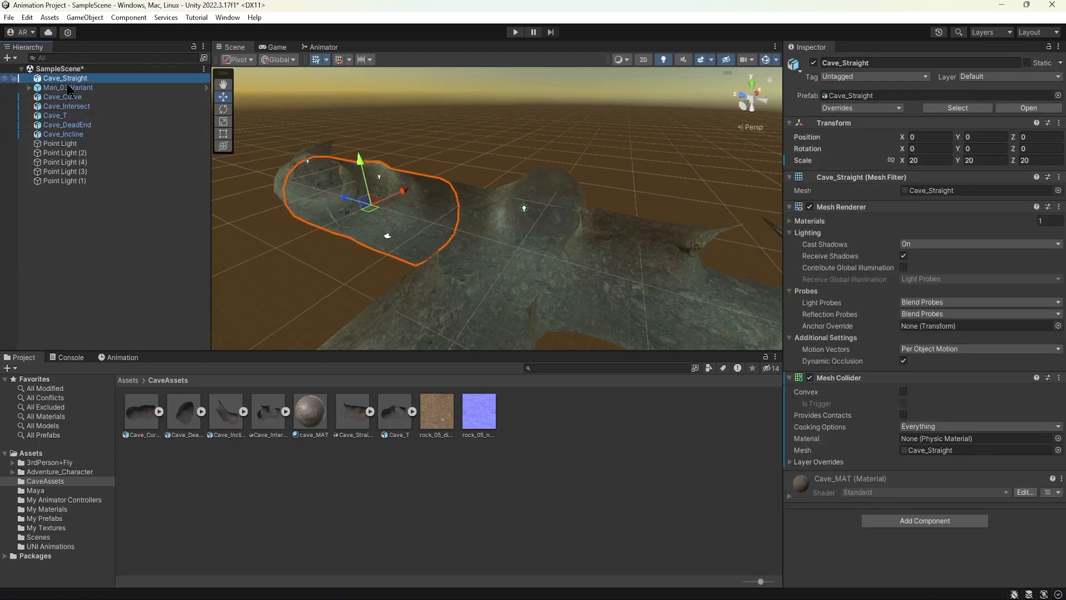
{"action": "left_click", "coordinate": [67, 146]}
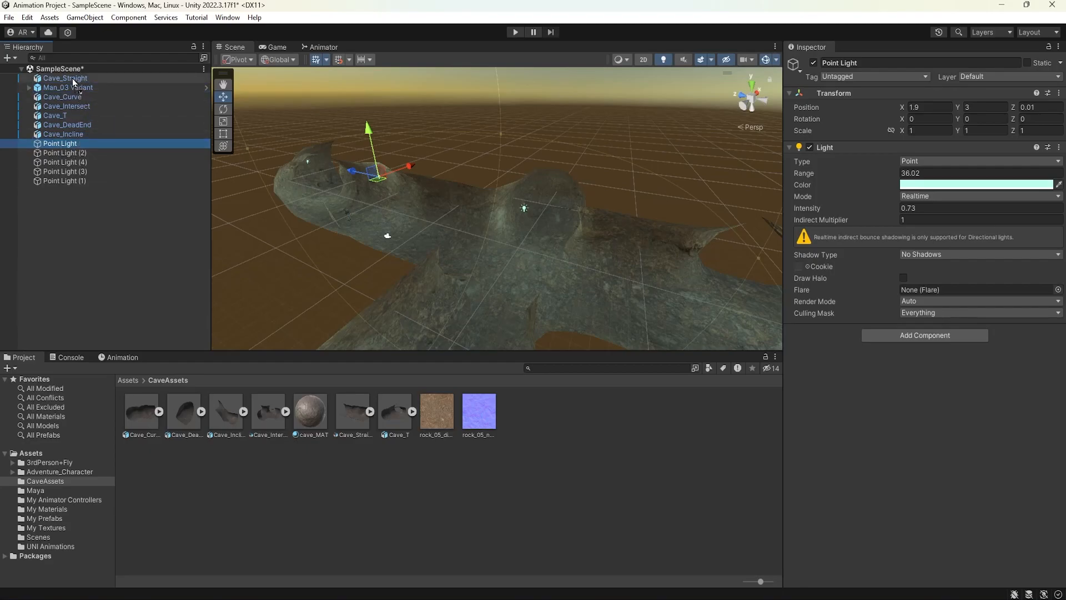
{"action": "left_click_drag", "start_coordinate": [72, 78], "coordinate": [72, 78]}
{"action": "left_click", "coordinate": [29, 79]}
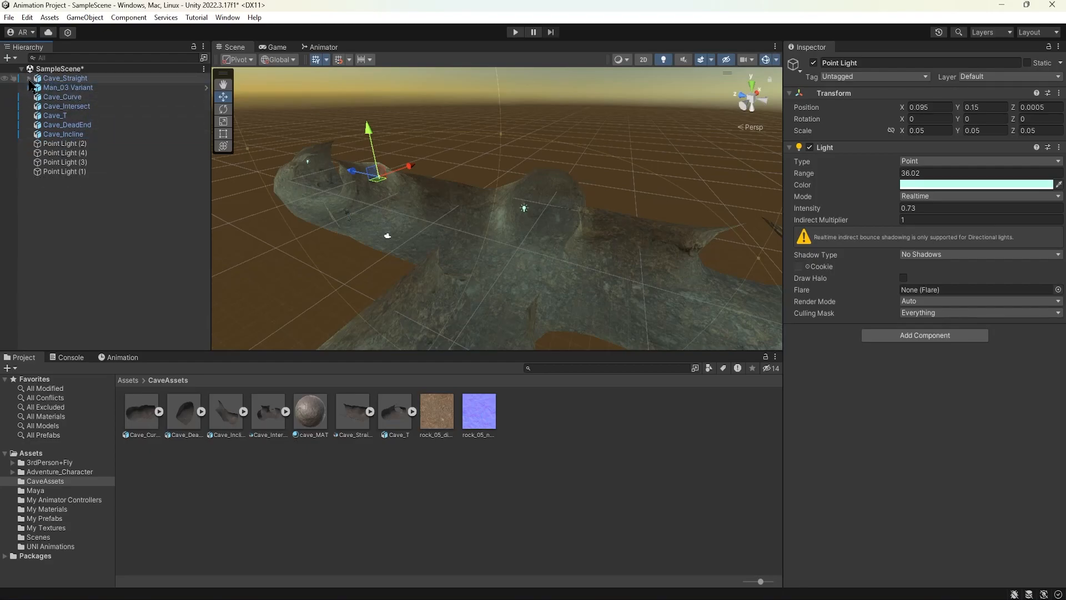
Make Point Light (2) a child of Cave_Intersect.
{"action": "left_click_drag", "start_coordinate": [318, 209], "coordinate": [406, 260], "text": "alt"}
{"action": "middle_click_drag", "start_coordinate": [339, 217], "coordinate": [393, 235]}
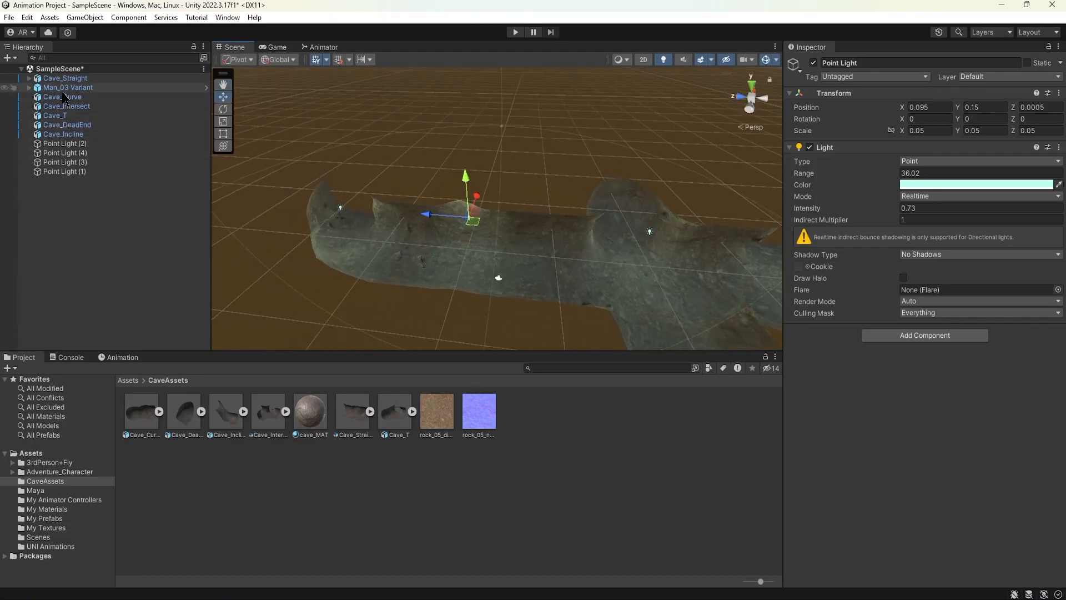
{"action": "left_click", "coordinate": [67, 144]}
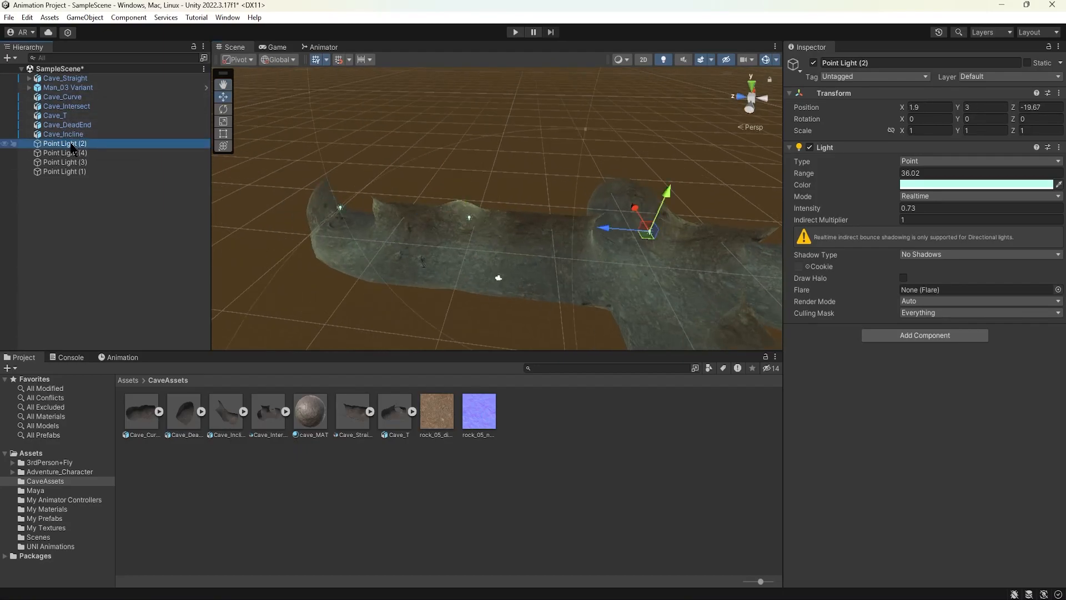
{"action": "left_click_drag", "start_coordinate": [70, 149], "coordinate": [72, 107]}
Make Point Light (4) a child of Cave_Incline and Point Light (3) a child of Cave_T.
{"action": "left_click", "coordinate": [78, 153]}
{"action": "middle_click_drag", "start_coordinate": [610, 188], "coordinate": [488, 107]}
{"action": "left_click_drag", "start_coordinate": [66, 153], "coordinate": [81, 144]}
{"action": "left_click", "coordinate": [28, 144]}
{"action": "left_click", "coordinate": [69, 155]}
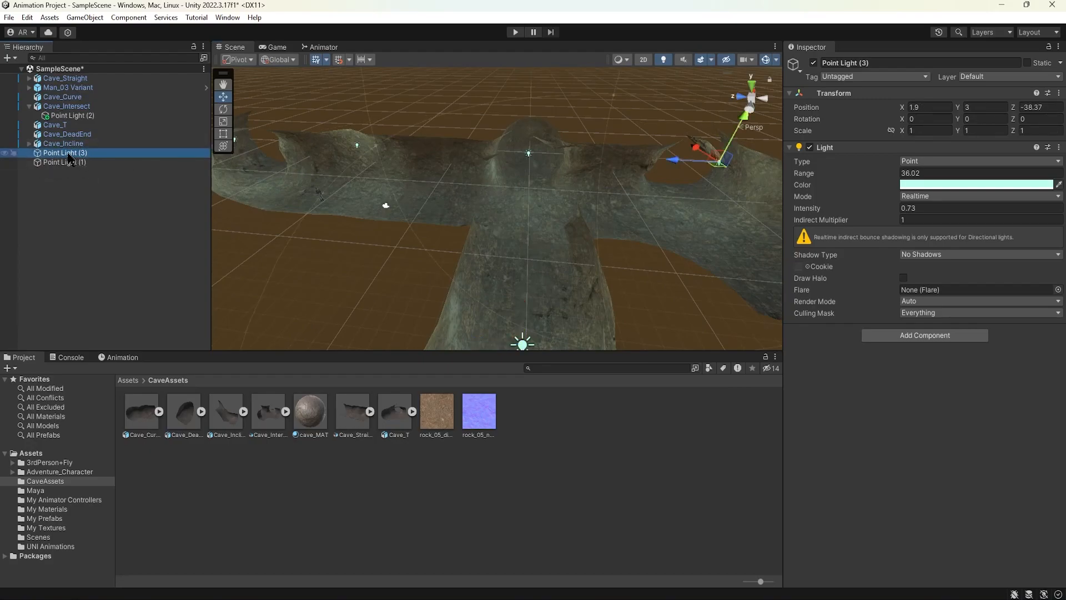
{"action": "left_click_drag", "start_coordinate": [65, 155], "coordinate": [61, 125]}
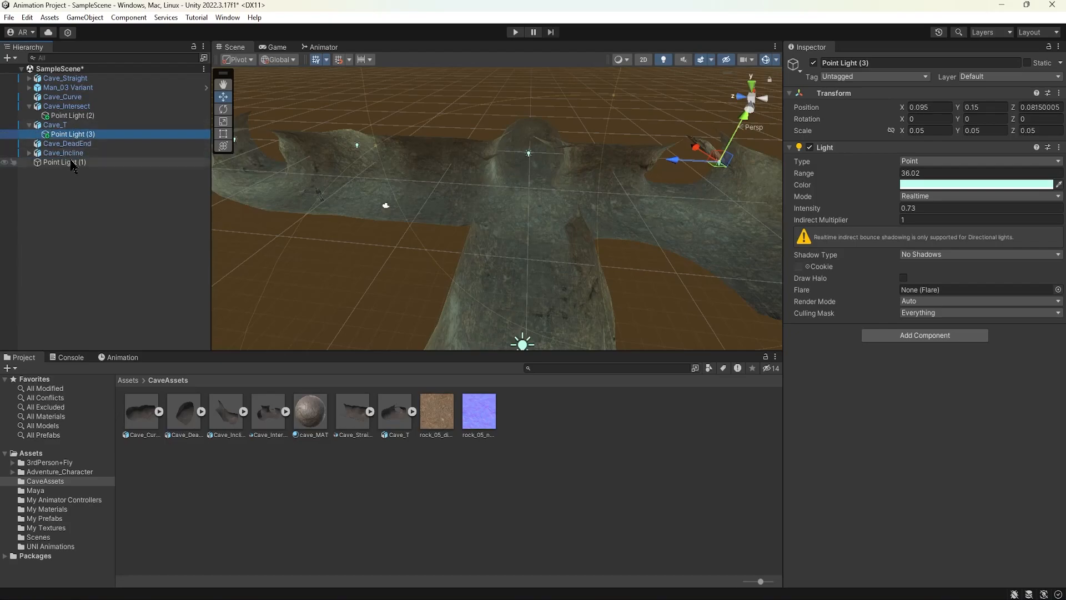
Make Point Light (1) a child of Cave_Curve and collapse the expanded cave pieces in the hierarchy.
{"action": "left_click", "coordinate": [69, 162]}
{"action": "left_click", "coordinate": [29, 125]}
{"action": "scroll", "coordinate": [353, 171], "scroll_direction": "down", "scroll_amount": 5}
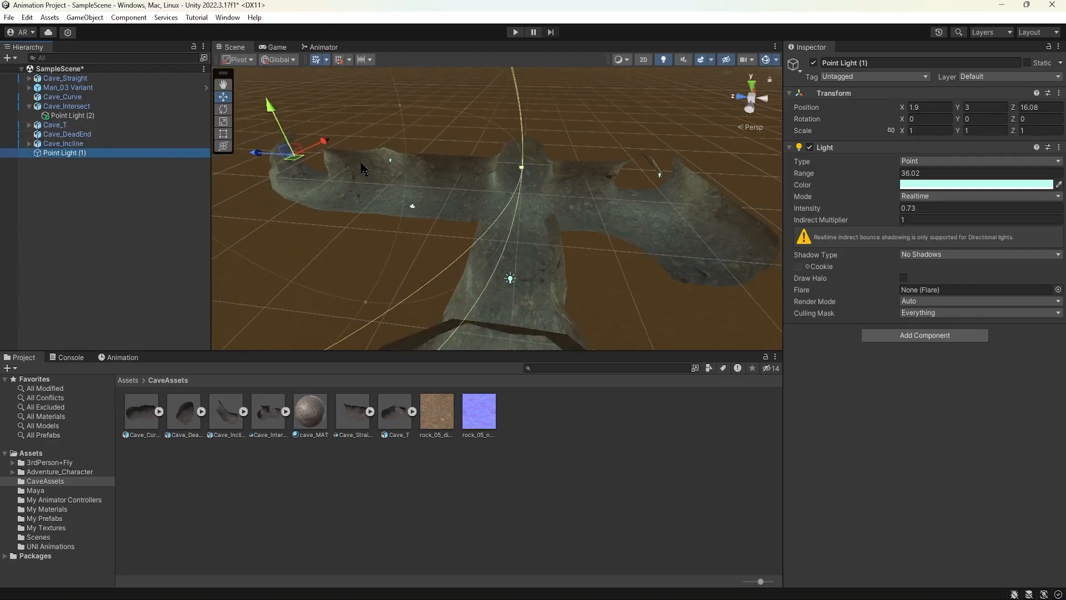
{"action": "middle_click_drag", "start_coordinate": [359, 169], "coordinate": [383, 174]}
{"action": "left_click_drag", "start_coordinate": [69, 157], "coordinate": [49, 99]}
{"action": "left_click", "coordinate": [29, 97]}
{"action": "left_click", "coordinate": [29, 106]}
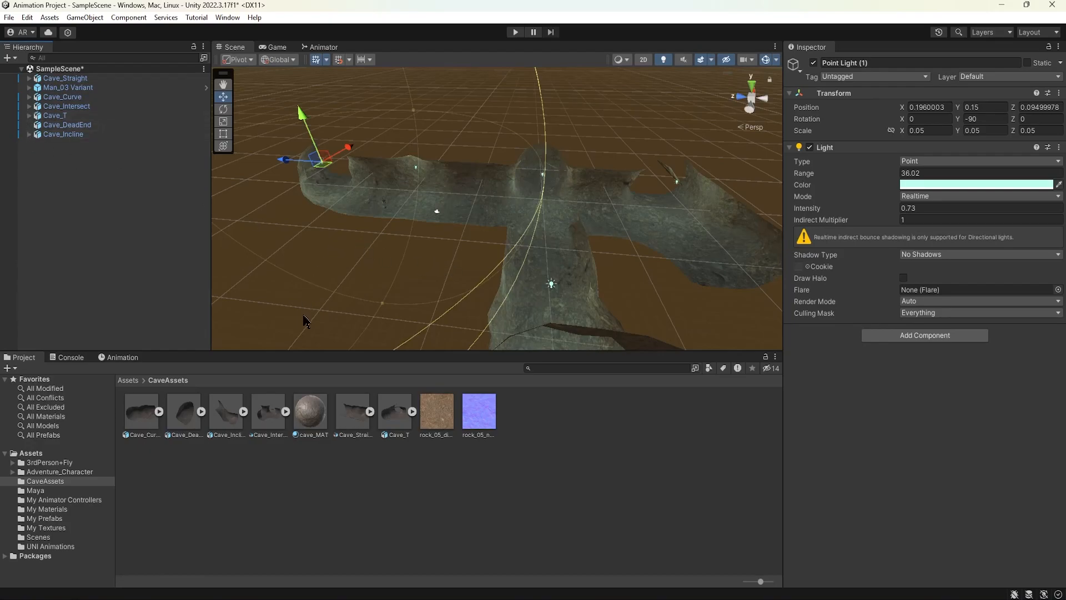
Create a folder named CavePrefabs inside CaveAssets and open it.
{"action": "left_click", "coordinate": [300, 494]}
{"action": "right_click", "coordinate": [632, 481]}
{"action": "mouse_move", "coordinate": [676, 158]}
{"action": "left_click", "coordinate": [842, 67]}
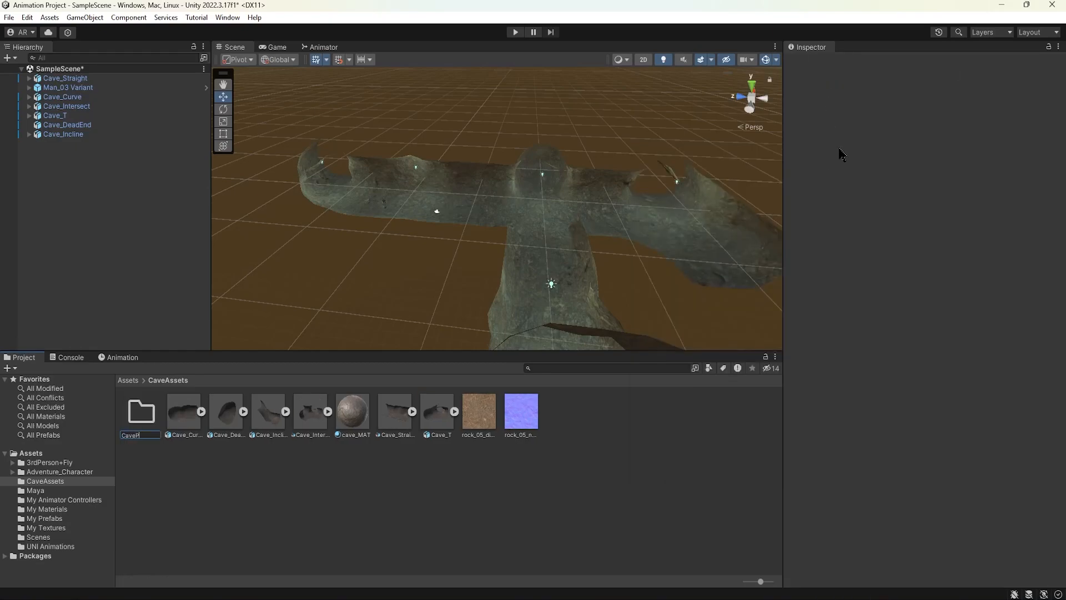
{"action": "key", "text": "Return"}
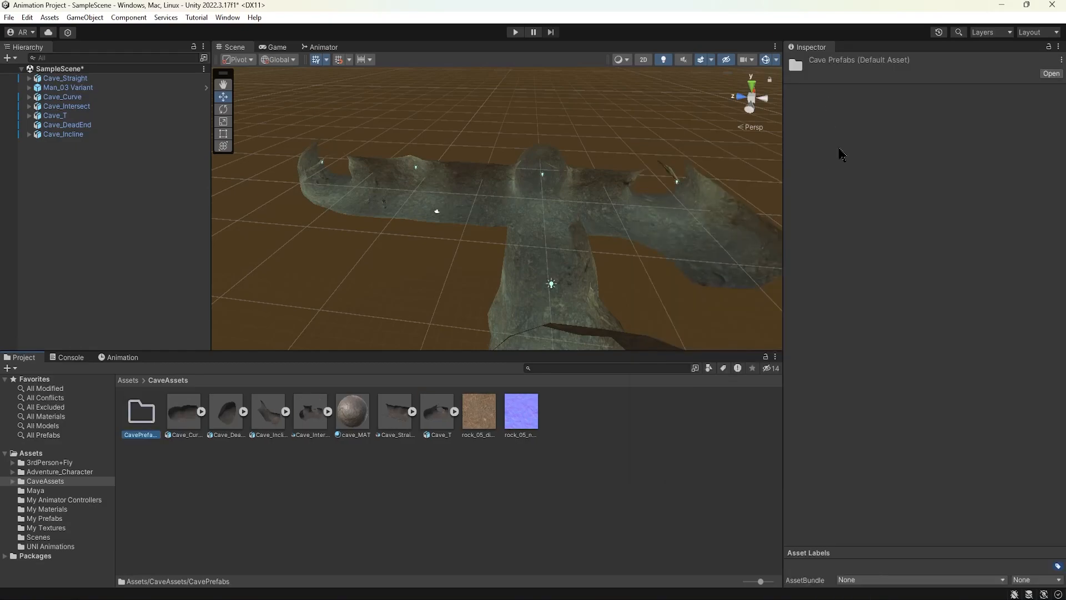
{"action": "double_click", "coordinate": [141, 414]}
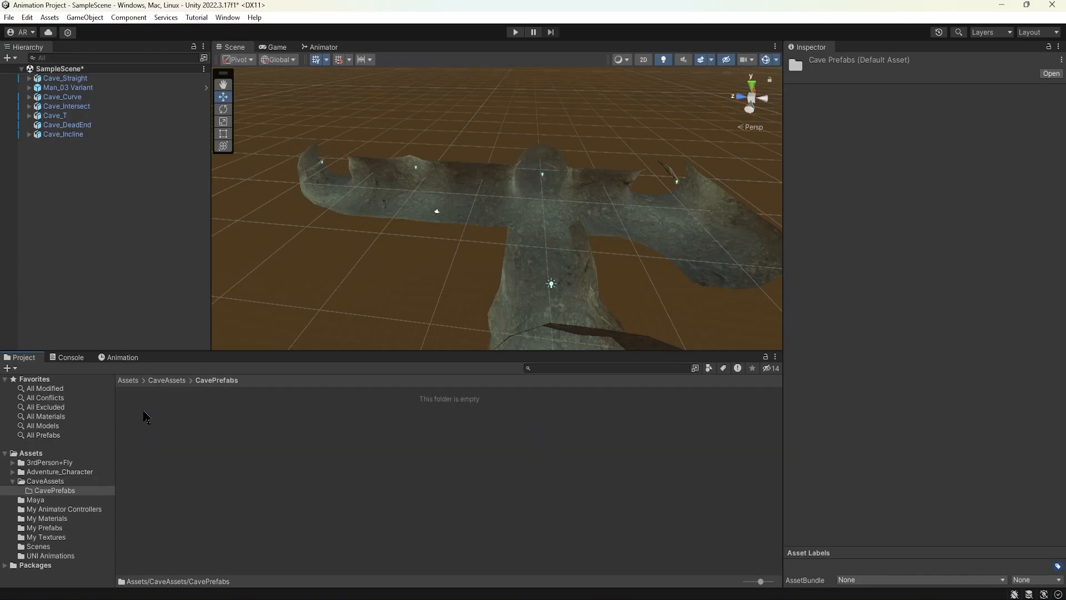
Save all six cave pieces from the scene as prefab variants in CavePrefabs and review the Cave_Incline prefab's components.
{"action": "left_click", "coordinate": [74, 80]}
{"action": "left_click_drag", "start_coordinate": [497, 225], "coordinate": [423, 248], "text": "alt"}
{"action": "left_click_drag", "start_coordinate": [68, 78], "coordinate": [224, 441]}
{"action": "left_click_drag", "start_coordinate": [62, 96], "coordinate": [184, 413]}
{"action": "left_click_drag", "start_coordinate": [58, 115], "coordinate": [288, 433]}
{"action": "left_click_drag", "start_coordinate": [64, 142], "coordinate": [422, 463]}
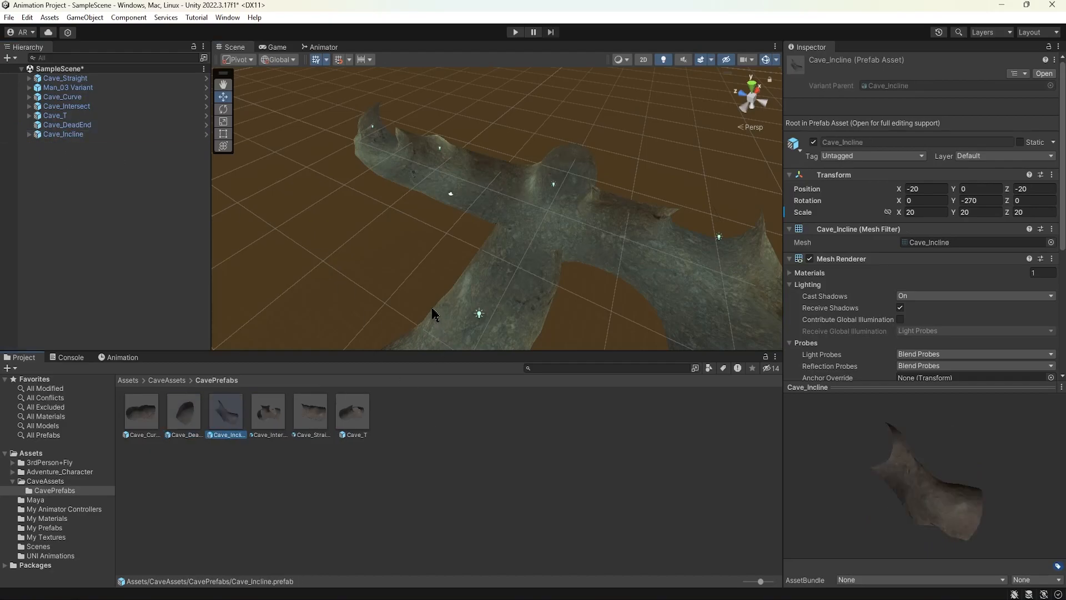
{"action": "scroll", "coordinate": [864, 313], "scroll_direction": "down", "scroll_amount": 8}
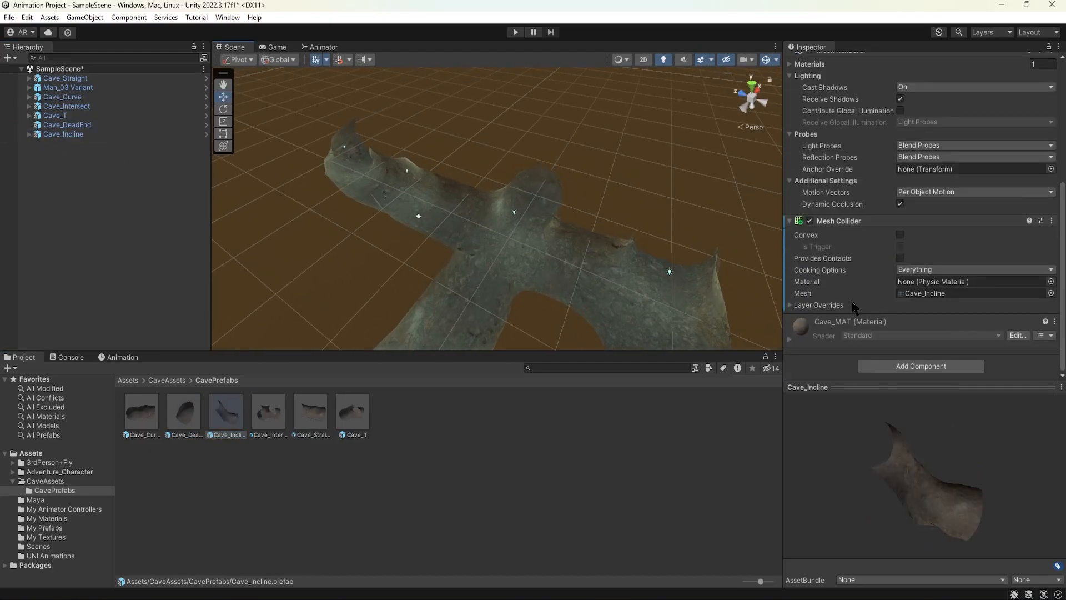
{"action": "scroll", "coordinate": [841, 293], "scroll_direction": "up", "scroll_amount": 5}
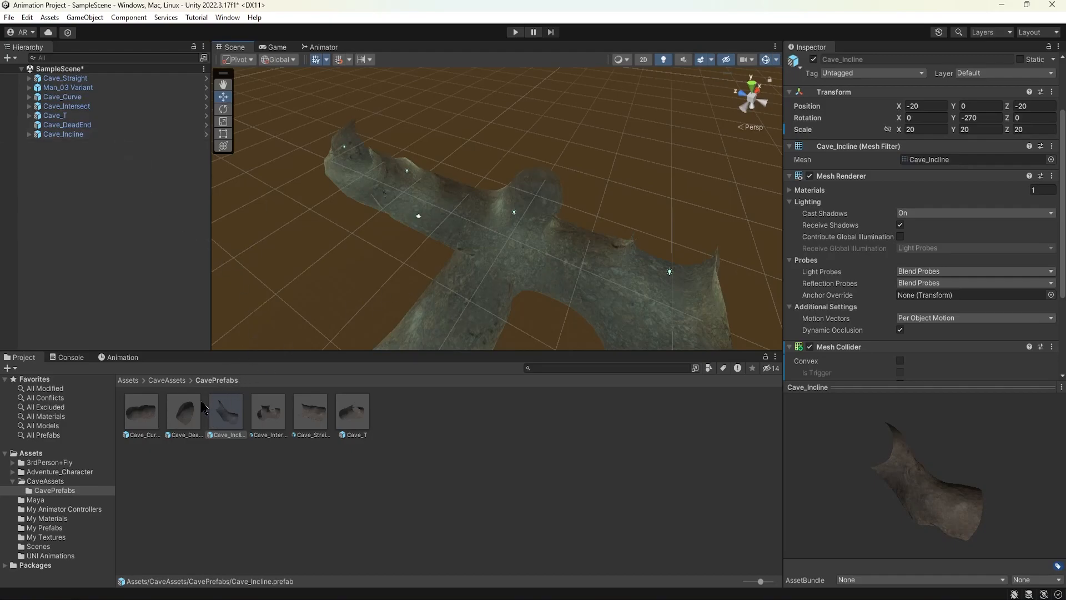
Place a test instance of the Cave_Straight prefab in the scene, inspect it up close, and delete it.
{"action": "left_click", "coordinate": [307, 409]}
{"action": "left_click_drag", "start_coordinate": [405, 210], "coordinate": [335, 264], "text": "alt"}
{"action": "left_click_drag", "start_coordinate": [311, 412], "coordinate": [356, 198]}
{"action": "left_click_drag", "start_coordinate": [357, 197], "coordinate": [525, 181], "text": "alt"}
{"action": "middle_click_drag", "start_coordinate": [350, 321], "coordinate": [452, 254]}
{"action": "left_click_drag", "start_coordinate": [452, 254], "coordinate": [477, 197], "text": "alt"}
{"action": "key", "text": "f"}
{"action": "scroll", "coordinate": [476, 197], "scroll_direction": "up", "scroll_amount": 3}
{"action": "right_click_drag", "start_coordinate": [477, 197], "coordinate": [640, 194], "text": "alt"}
{"action": "right_click_drag", "start_coordinate": [507, 198], "coordinate": [486, 186], "text": "alt"}
{"action": "left_click_drag", "start_coordinate": [486, 186], "coordinate": [388, 261], "text": "alt"}
{"action": "key", "text": "Delete"}
Set the Cave_Curve prefab's X and Z position to 0 and its Y rotation to 0.
{"action": "left_click", "coordinate": [138, 414]}
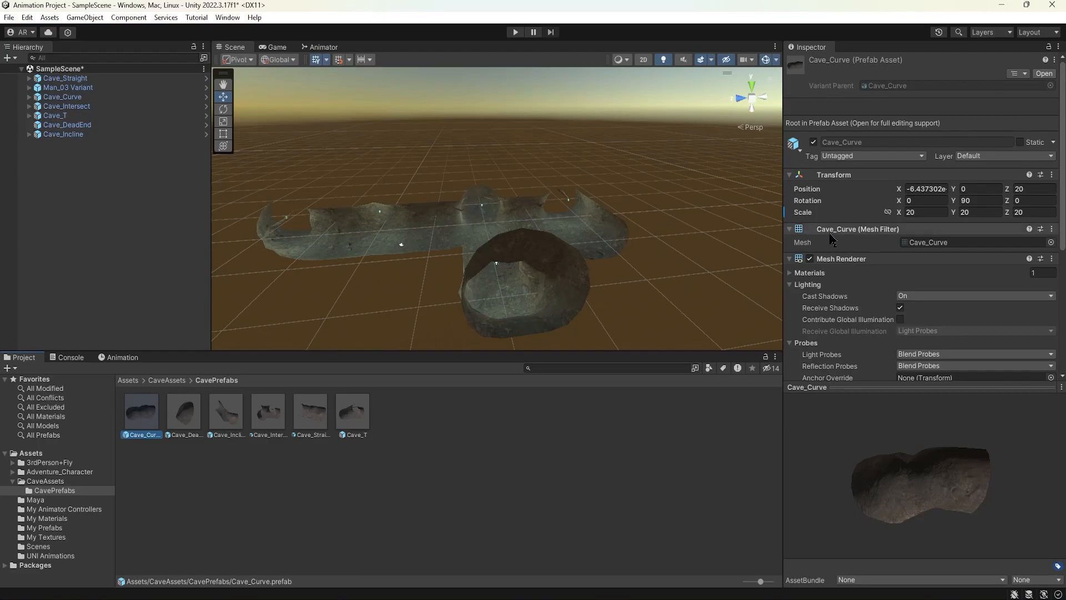
{"action": "left_click", "coordinate": [939, 189]}
{"action": "type", "text": "0"}
{"action": "left_click", "coordinate": [972, 200]}
{"action": "type", "text": "0"}
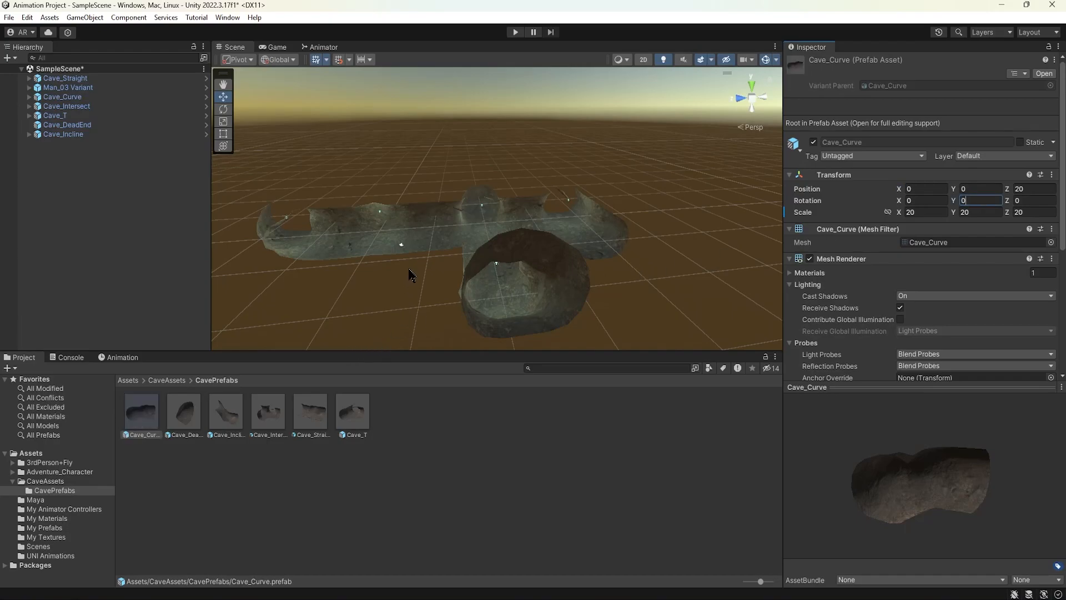
{"action": "mouse_move", "coordinate": [412, 274]}
{"action": "middle_mouse_down"}
{"action": "mouse_move", "coordinate": [433, 264]}
{"action": "mouse_move", "coordinate": [415, 300]}
{"action": "mouse_move", "coordinate": [505, 268]}
{"action": "mouse_move", "coordinate": [419, 267]}
{"action": "middle_mouse_up"}
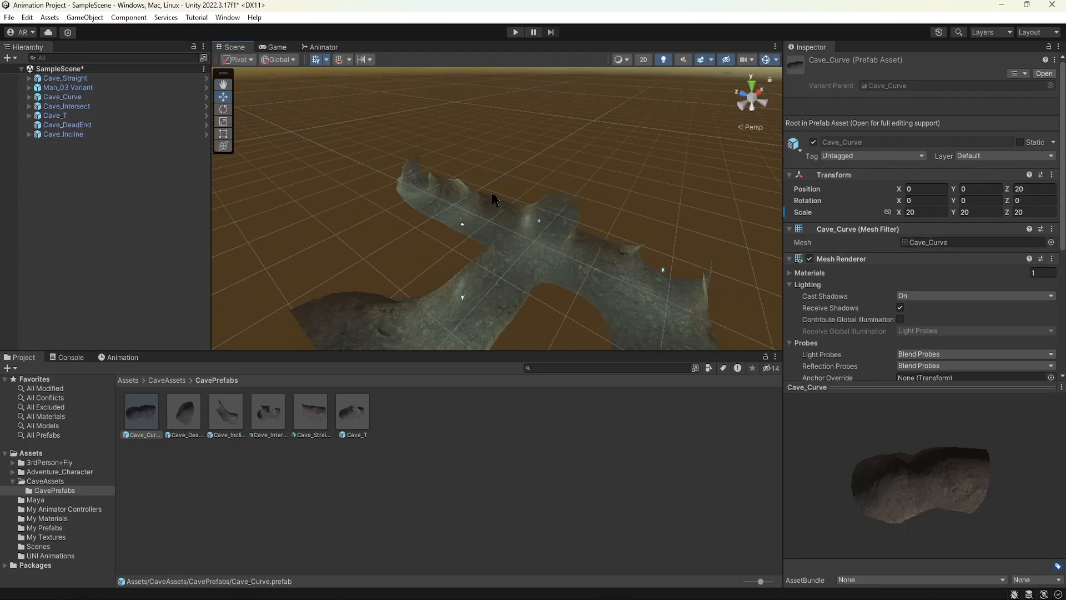
{"action": "left_click", "coordinate": [1038, 189]}
Set the Cave_DeadEnd prefab's X and Z position to 0 and its Y rotation to 0.
{"action": "left_click", "coordinate": [183, 412]}
{"action": "left_click", "coordinate": [1035, 189]}
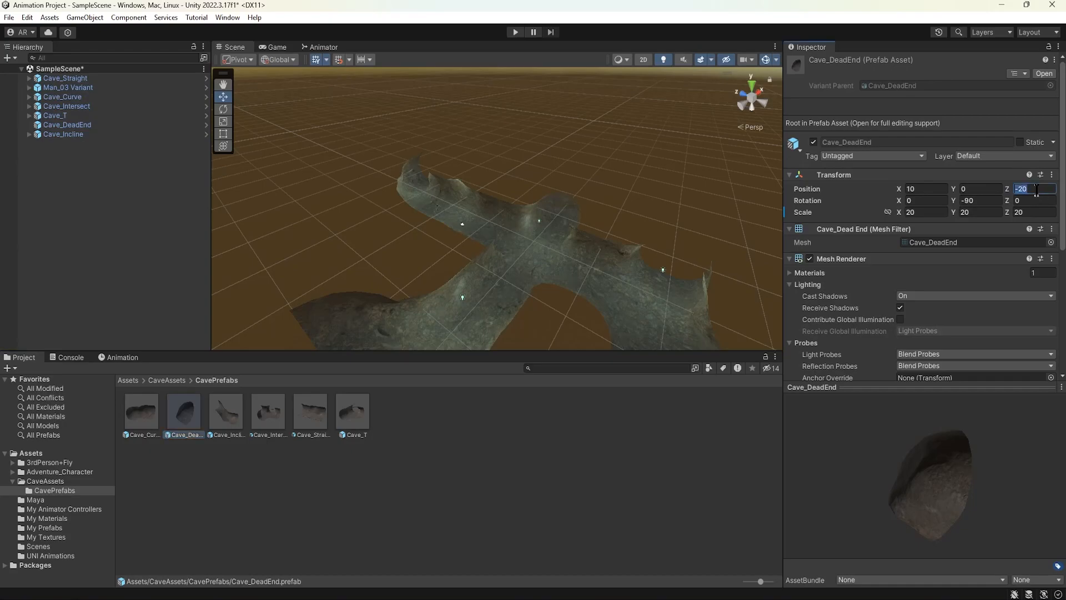
{"action": "left_click", "coordinate": [978, 200]}
{"action": "type", "text": "0"}
{"action": "left_click", "coordinate": [935, 190]}
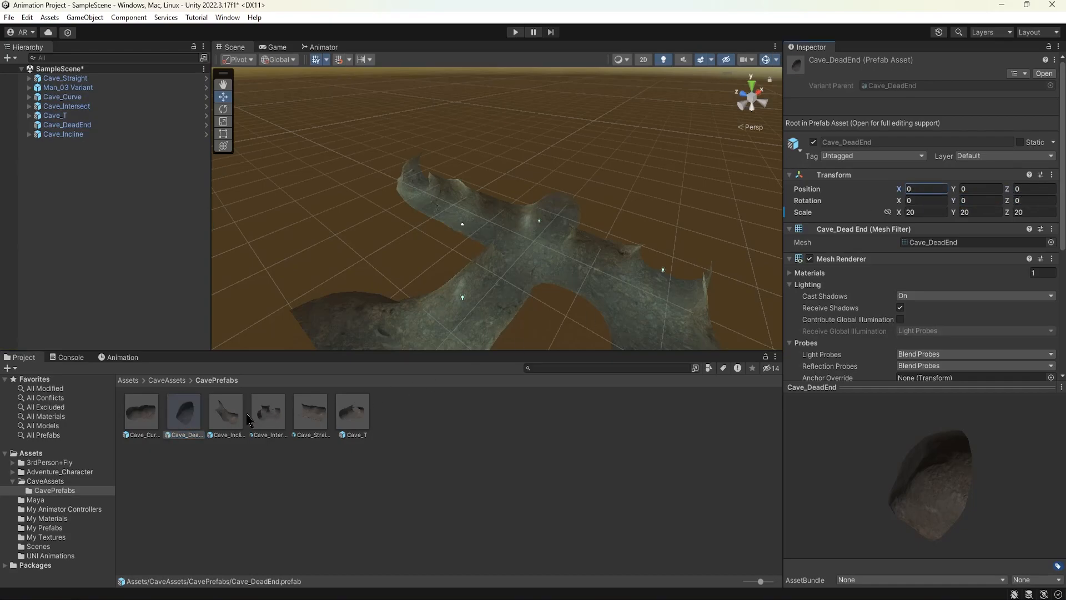
Set the Cave_Incline prefab's X and Z position to 0 and its Y rotation to 0.
{"action": "left_click", "coordinate": [230, 416]}
{"action": "left_click", "coordinate": [926, 189]}
{"action": "type", "text": "0"}
{"action": "left_click", "coordinate": [980, 200]}
{"action": "type", "text": "0"}
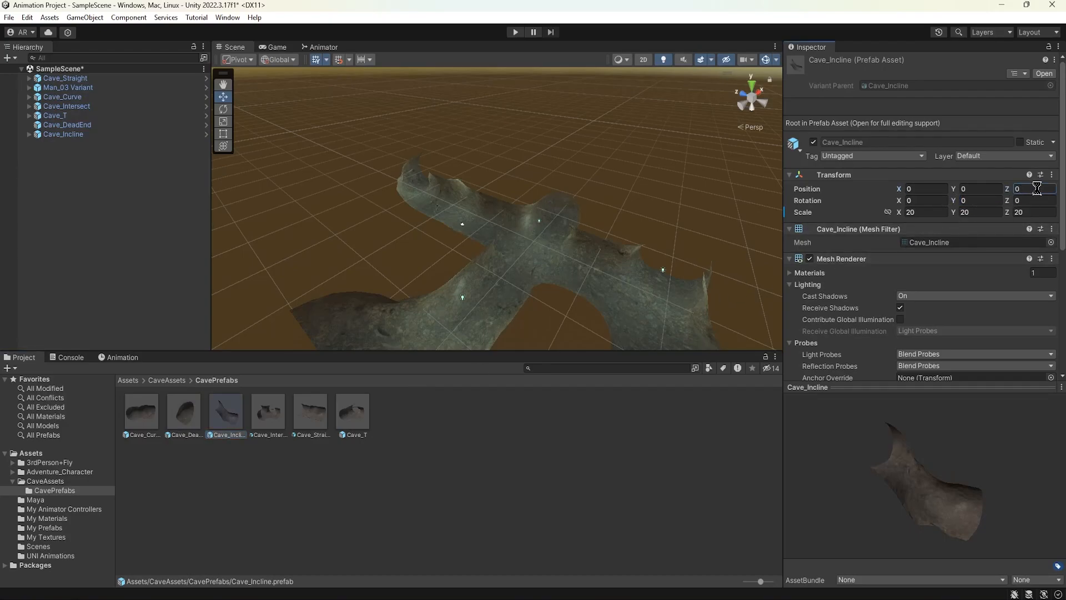
Set the Z position of the Cave_Intersect and Cave_T prefabs to 0 and check the transforms of the remaining prefabs.
{"action": "left_click", "coordinate": [265, 415]}
{"action": "left_click", "coordinate": [1032, 189]}
{"action": "type", "text": "0"}
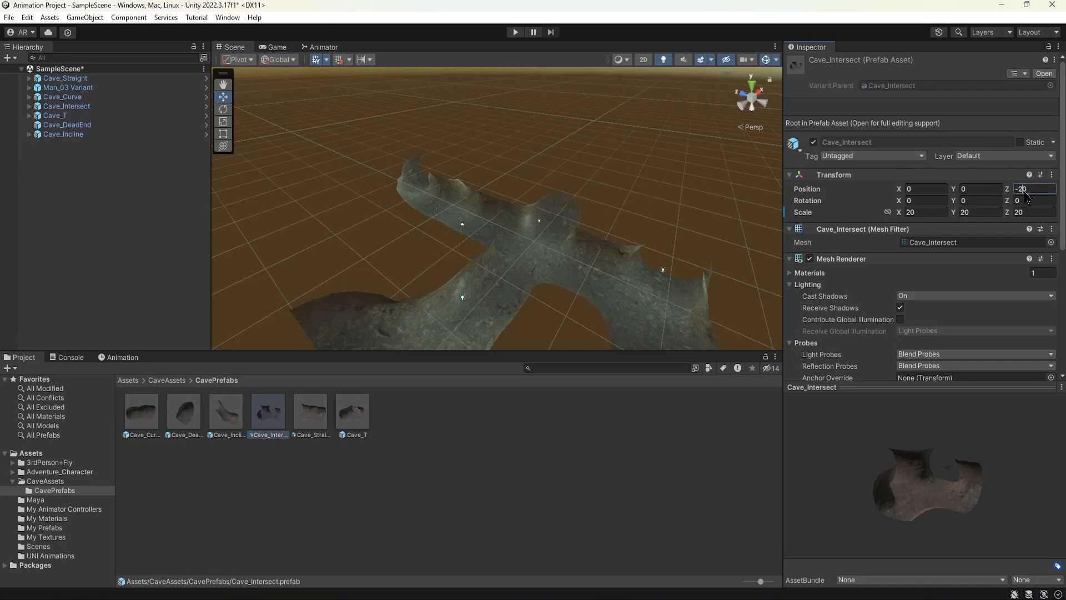
{"action": "left_click", "coordinate": [308, 411]}
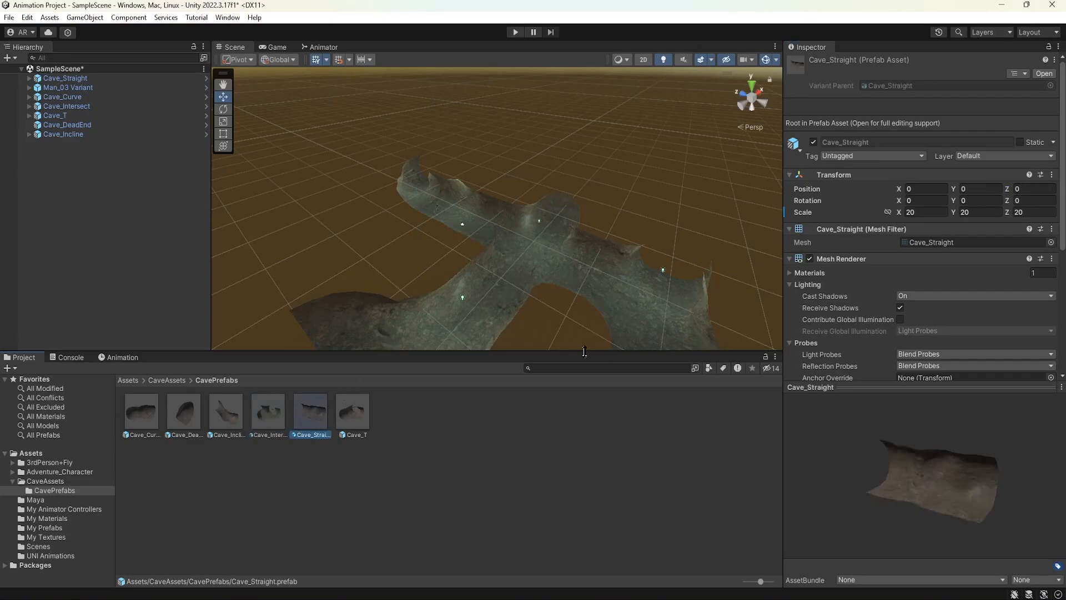
{"action": "left_click", "coordinate": [355, 419]}
{"action": "left_click", "coordinate": [1033, 189]}
{"action": "type", "text": "0"}
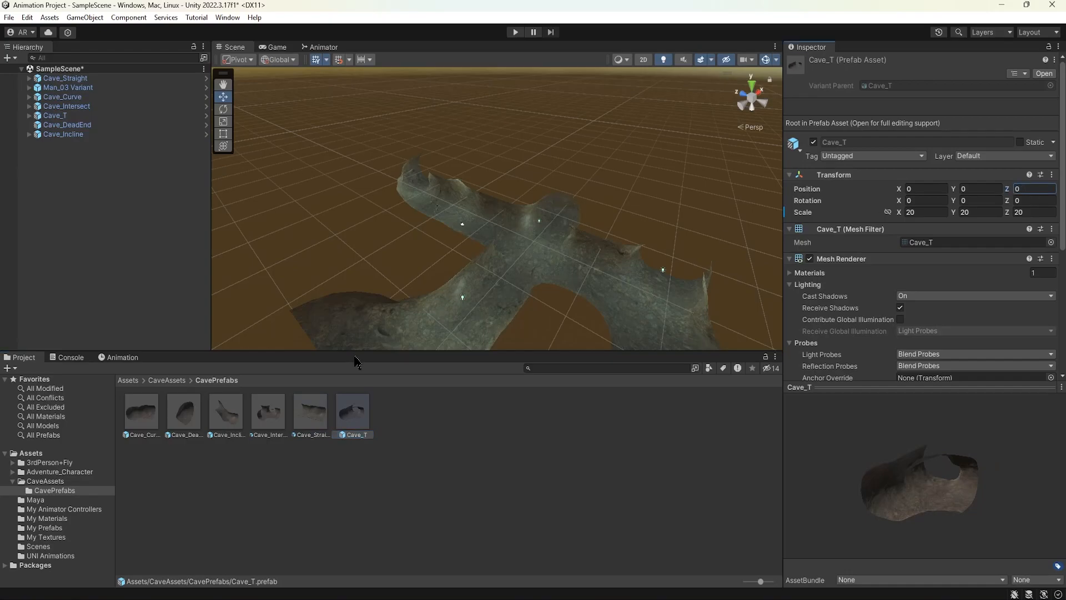
{"action": "left_click", "coordinate": [325, 413]}
{"action": "left_click", "coordinate": [267, 422]}
{"action": "left_click", "coordinate": [226, 414]}
{"action": "left_click", "coordinate": [184, 414]}
{"action": "left_click", "coordinate": [142, 414]}
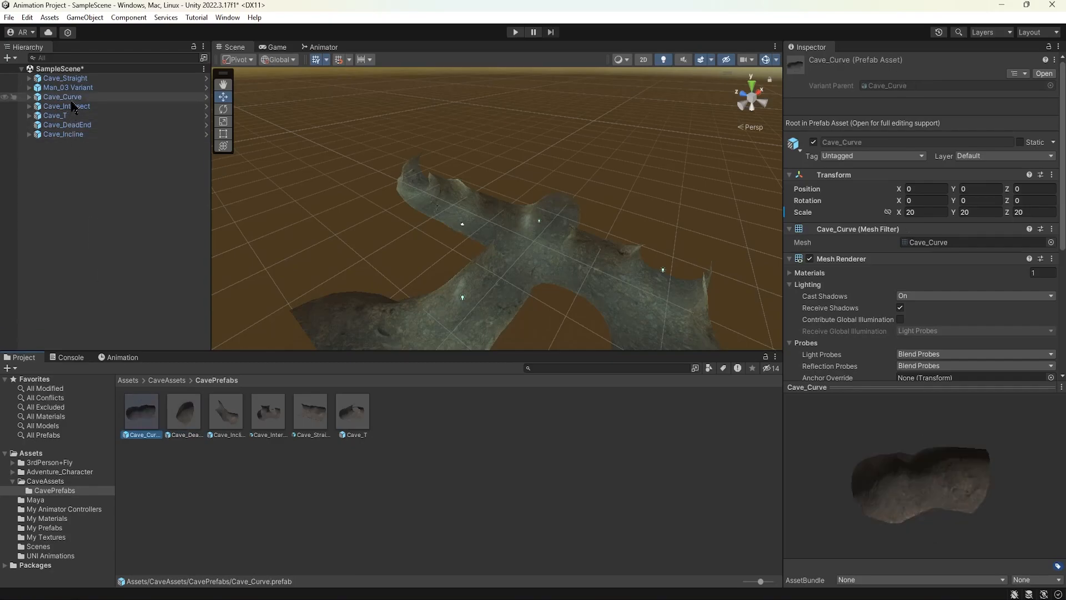
Delete all six original cave pieces from the scene, keeping Man_03 Variant.
{"action": "left_click", "coordinate": [65, 79]}
{"action": "left_click", "coordinate": [62, 96], "text": "ctrl"}
{"action": "left_click", "coordinate": [67, 106], "text": "ctrl"}
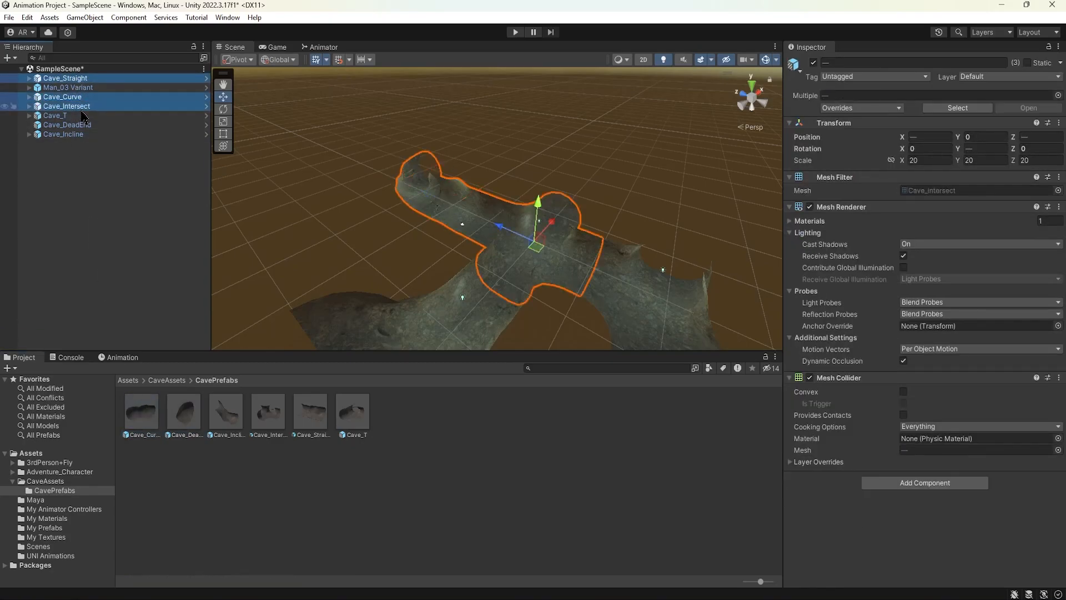
{"action": "left_click", "coordinate": [82, 116], "text": "ctrl"}
{"action": "left_click", "coordinate": [81, 125], "text": "ctrl"}
{"action": "left_click", "coordinate": [79, 134], "text": "ctrl"}
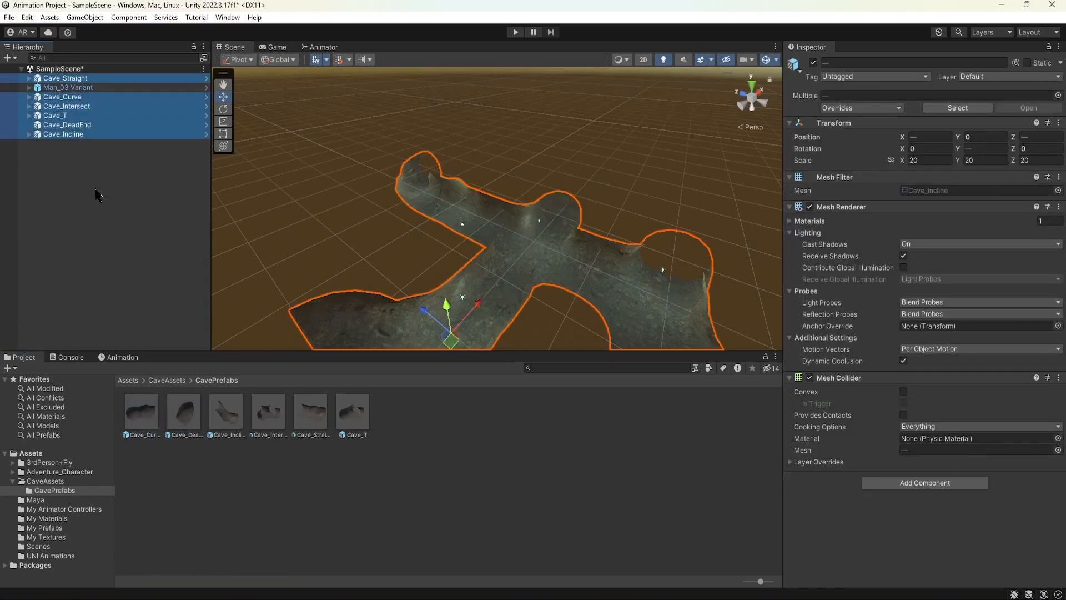
{"action": "key", "text": "Delete"}
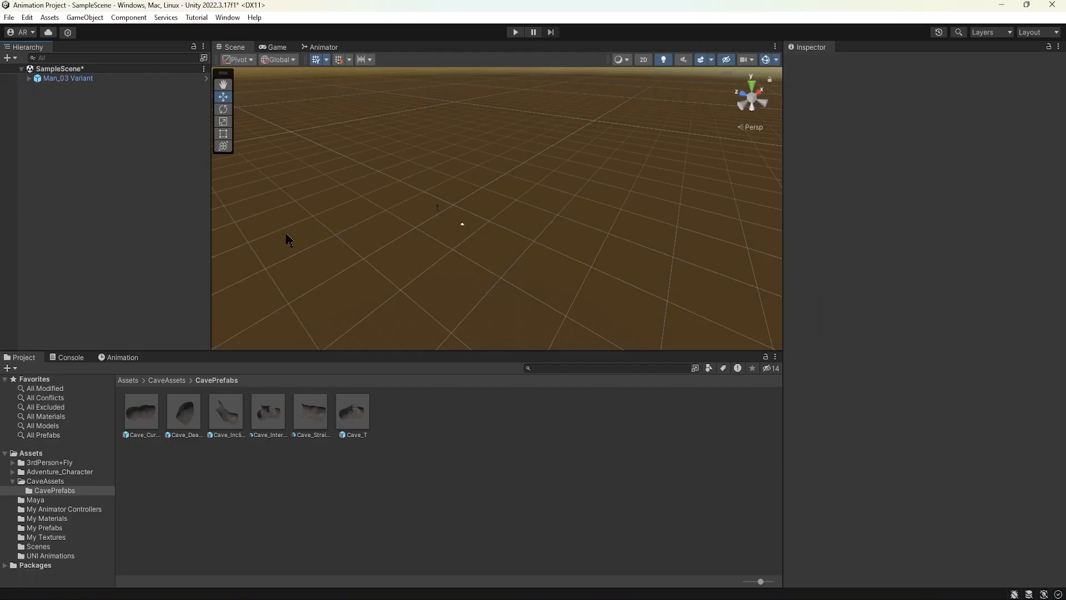
Add the Cave_Incline prefab to the scene at the origin and inspect it around the character.
{"action": "left_click_drag", "start_coordinate": [227, 420], "coordinate": [74, 225]}
{"action": "right_click_drag", "start_coordinate": [278, 250], "coordinate": [420, 259]}
{"action": "left_click_drag", "start_coordinate": [420, 259], "coordinate": [452, 226], "text": "alt"}
{"action": "right_click_drag", "start_coordinate": [452, 226], "coordinate": [639, 236], "text": "alt"}
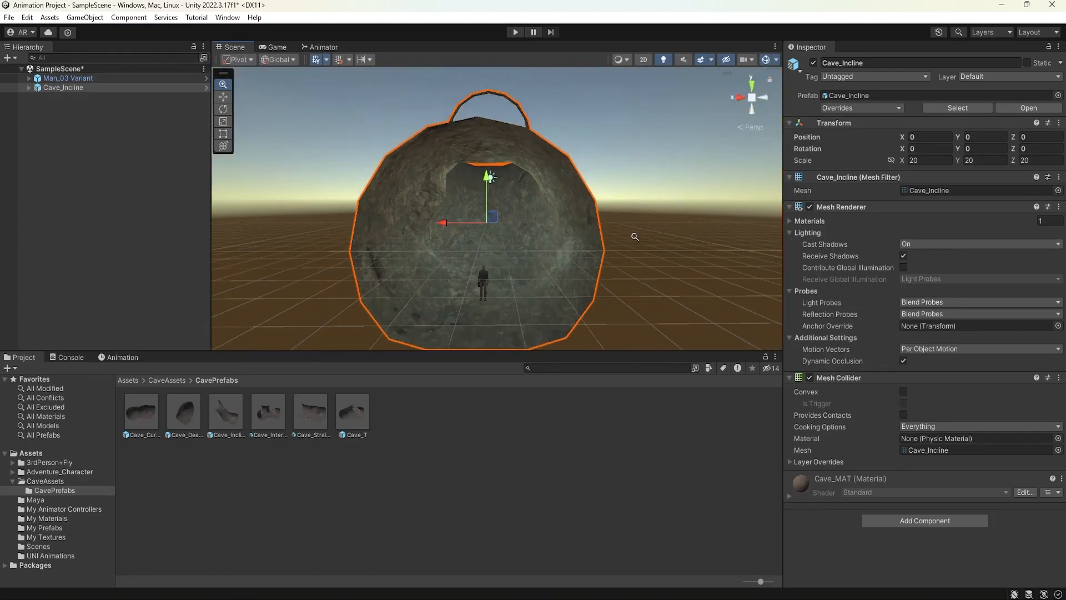
{"action": "left_click_drag", "start_coordinate": [594, 243], "coordinate": [491, 261], "text": "alt"}
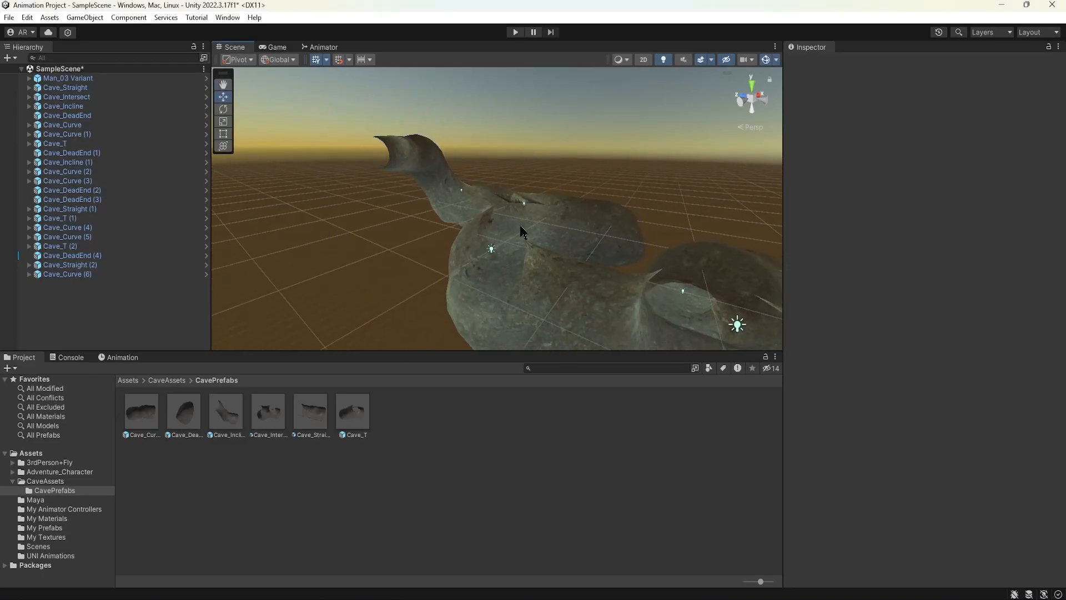
Examine the assembled cave network from outside, focusing on how Cave_T connects to its neighbouring pieces.
{"action": "left_click_drag", "start_coordinate": [460, 245], "coordinate": [447, 204], "text": "alt"}
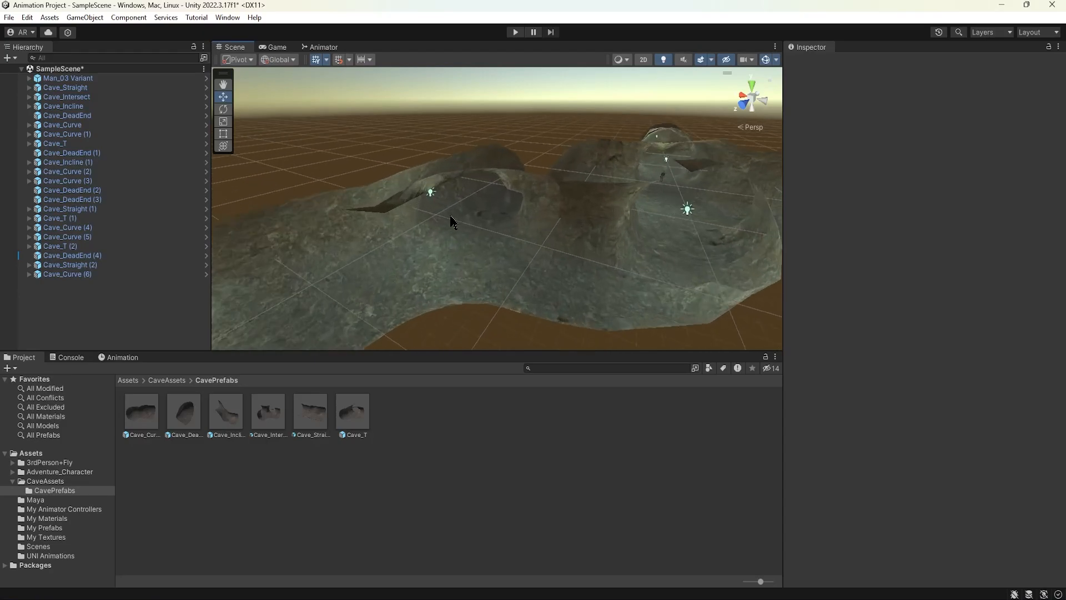
{"action": "left_click_drag", "start_coordinate": [433, 243], "coordinate": [651, 266], "text": "alt"}
{"action": "left_click", "coordinate": [383, 279]}
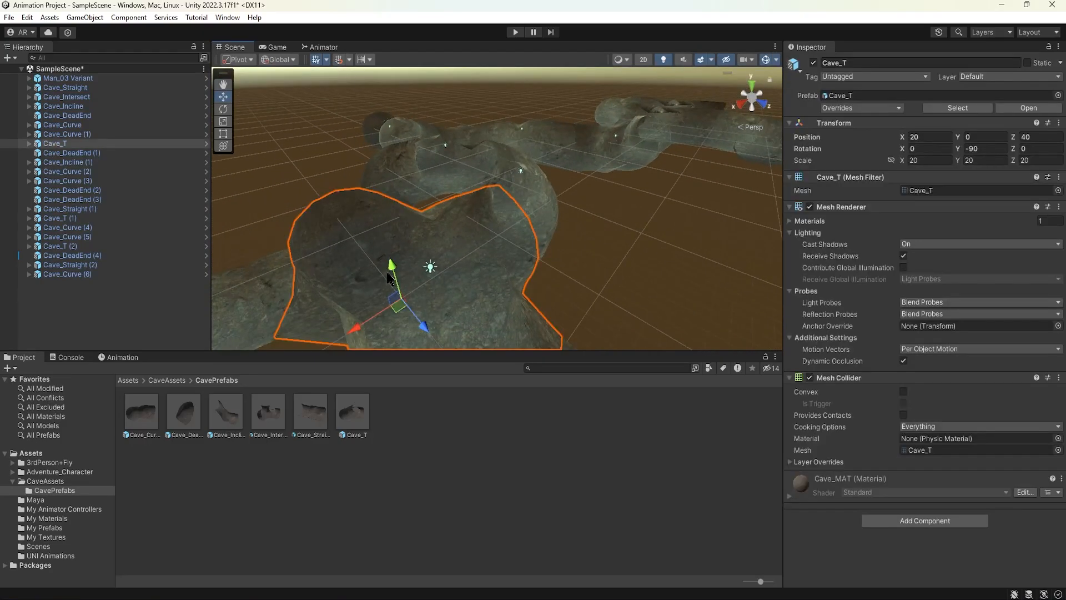
{"action": "left_click_drag", "start_coordinate": [403, 282], "coordinate": [483, 302], "text": "alt"}
{"action": "scroll", "coordinate": [486, 278], "scroll_direction": "down", "scroll_amount": 6}
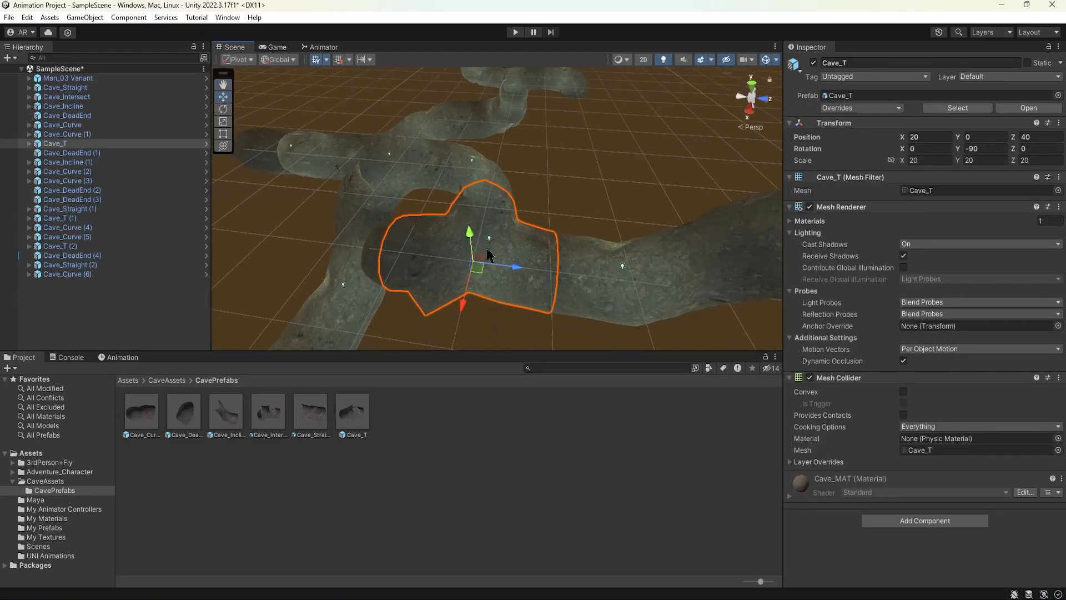
{"action": "scroll", "coordinate": [487, 256], "scroll_direction": "up", "scroll_amount": 5}
Examine the inside of the Cave_T junction for gaps between pieces, and view the whole cave layout from above.
{"action": "left_click_drag", "start_coordinate": [488, 256], "coordinate": [521, 208], "text": "alt"}
{"action": "right_click_drag", "start_coordinate": [522, 208], "coordinate": [733, 196], "text": "alt"}
{"action": "left_click_drag", "start_coordinate": [524, 206], "coordinate": [465, 126], "text": "alt"}
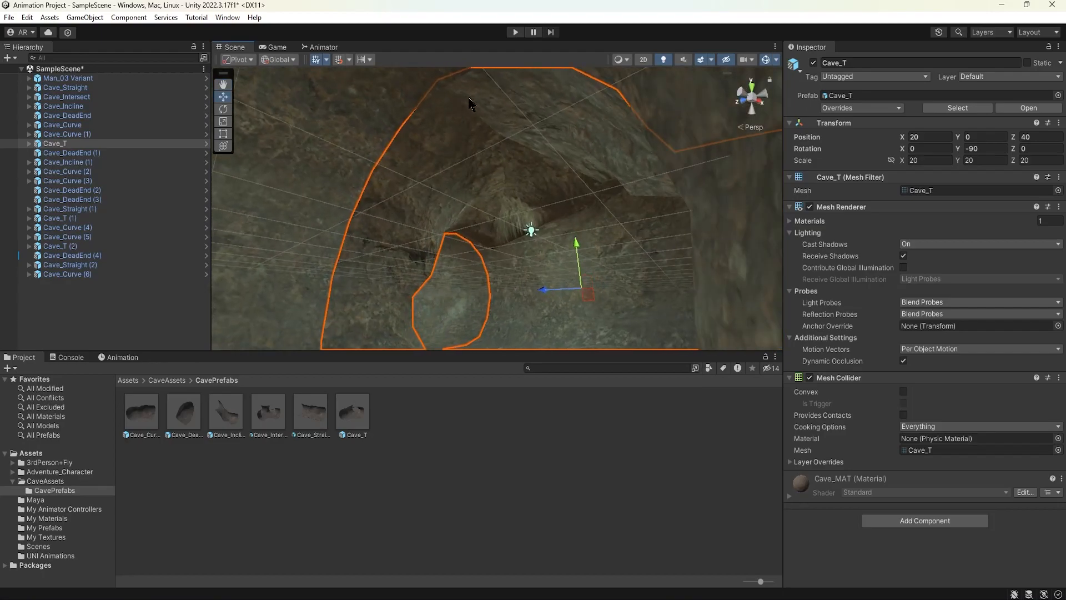
{"action": "middle_click_drag", "start_coordinate": [477, 109], "coordinate": [486, 126]}
{"action": "right_click_drag", "start_coordinate": [486, 125], "coordinate": [528, 148], "text": "alt"}
{"action": "left_click_drag", "start_coordinate": [528, 148], "coordinate": [401, 119], "text": "alt"}
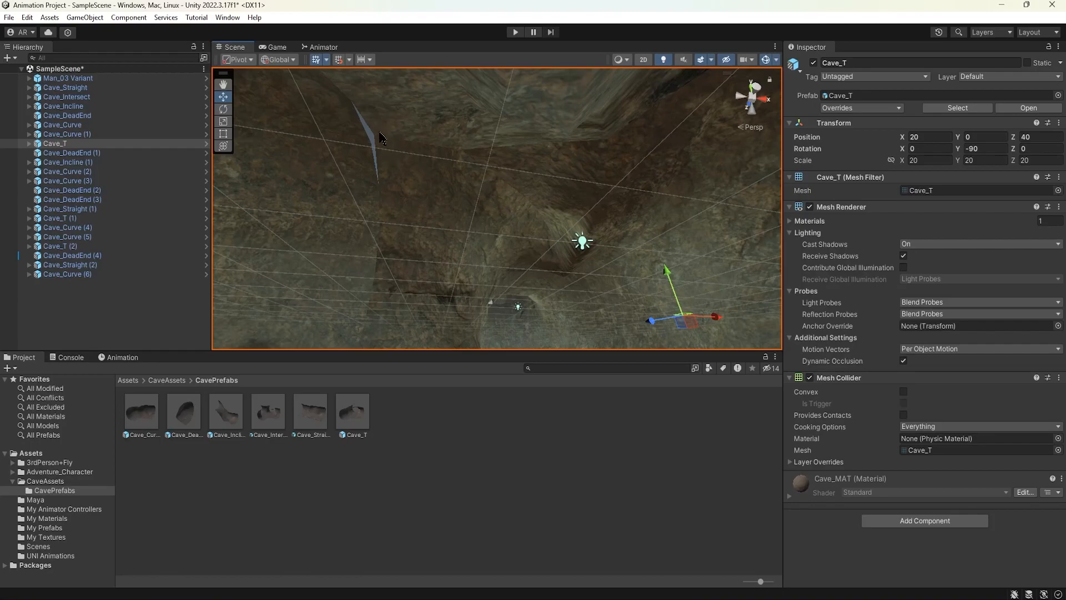
{"action": "left_click_drag", "start_coordinate": [391, 136], "coordinate": [518, 284], "text": "alt"}
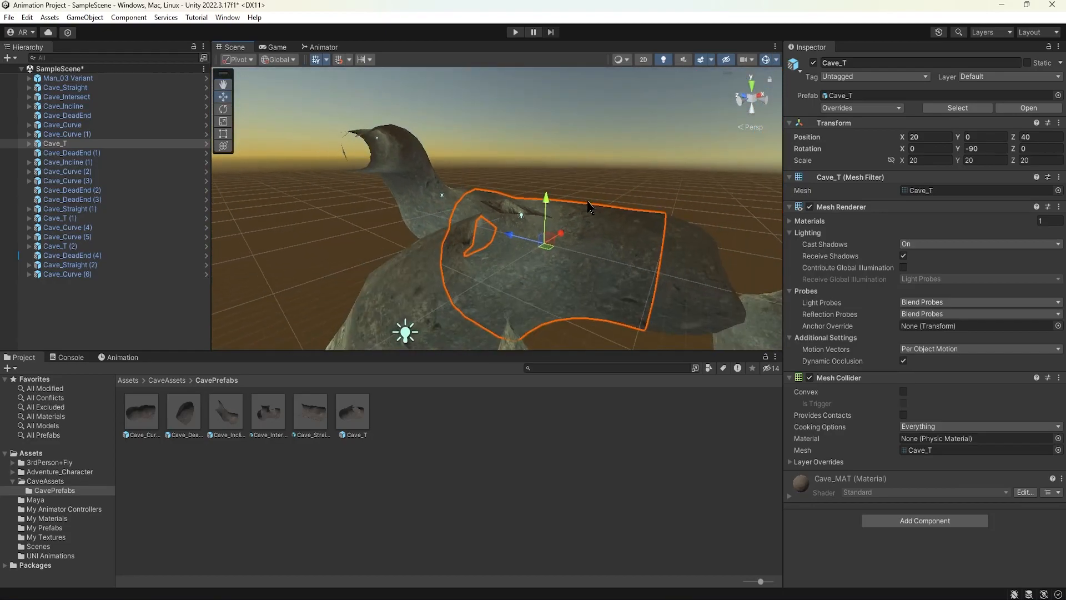
{"action": "right_click_drag", "start_coordinate": [472, 243], "coordinate": [444, 233], "text": "alt"}
{"action": "left_click_drag", "start_coordinate": [444, 233], "coordinate": [405, 208], "text": "alt"}
{"action": "left_click", "coordinate": [405, 209]}
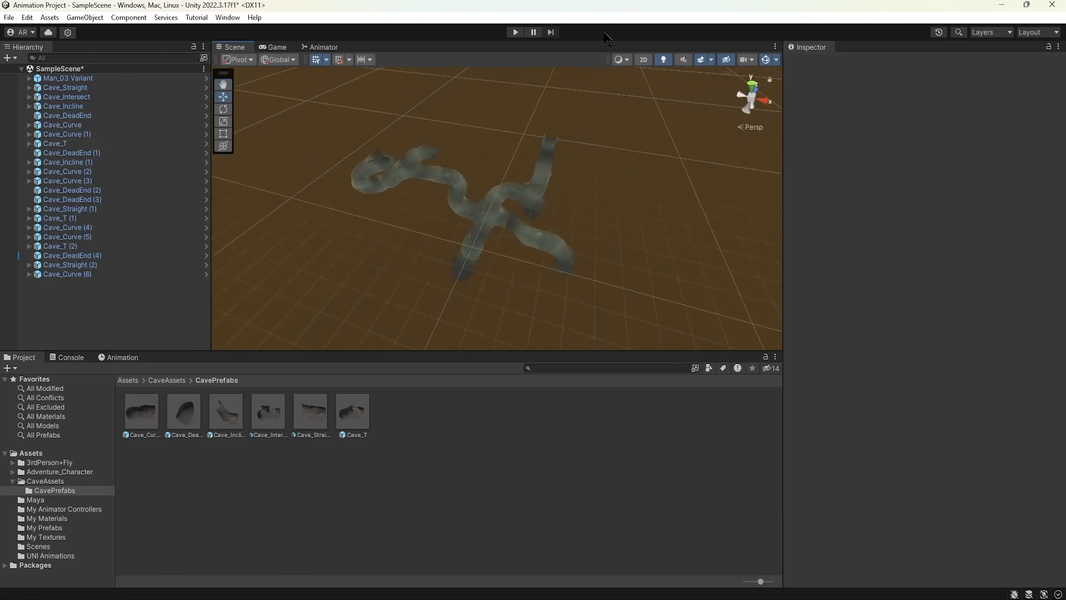
Play the scene and run the character through the cave tunnels, jumping once along the way.
{"action": "left_click", "coordinate": [515, 32]}
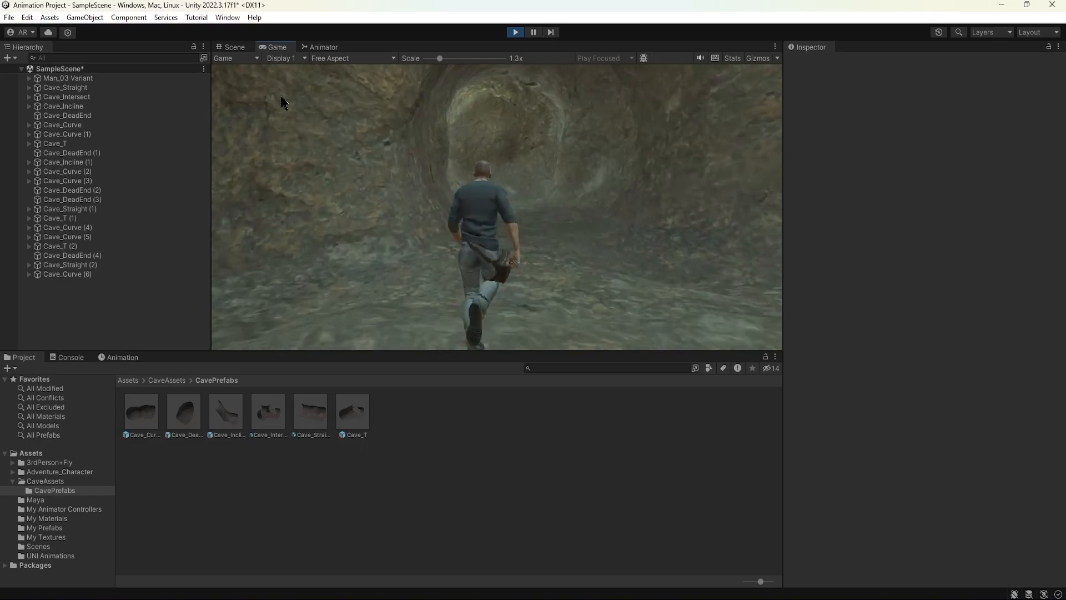
{"action": "key", "text": "w"}
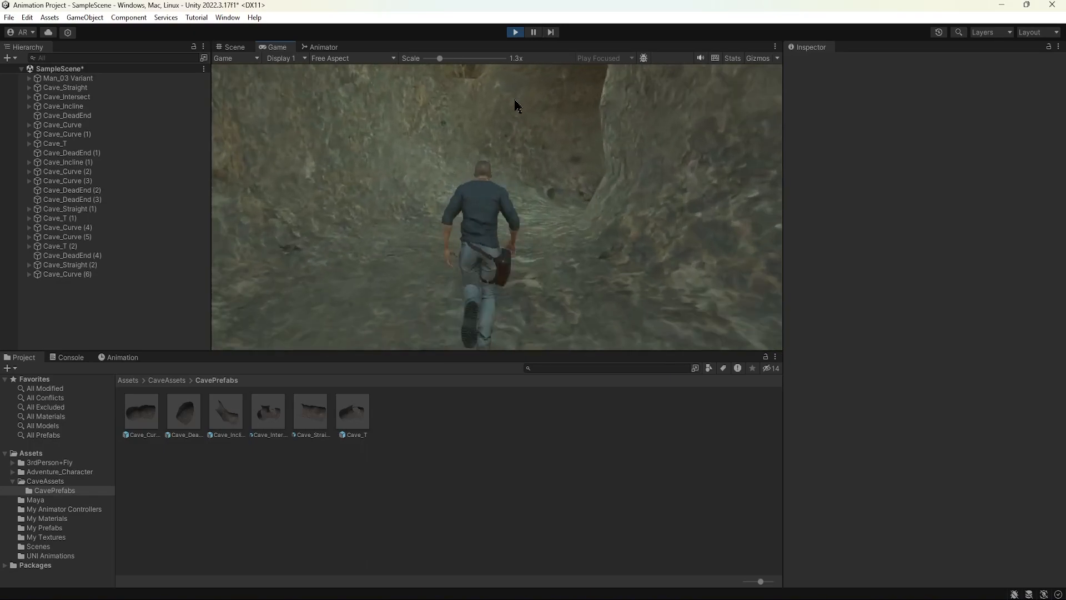
{"action": "key", "text": "w"}
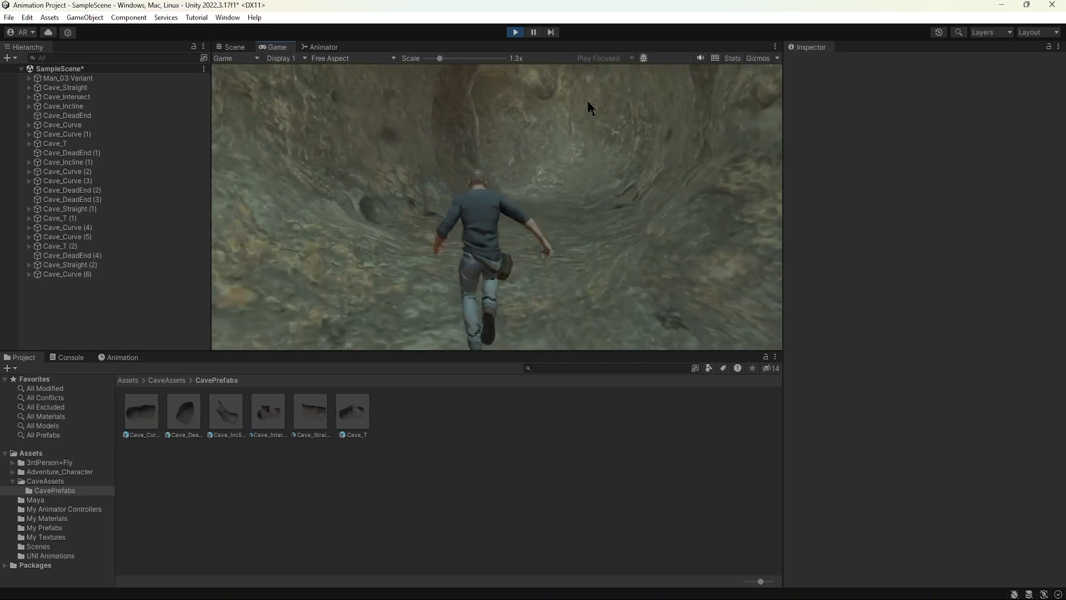
{"action": "key", "text": "w"}
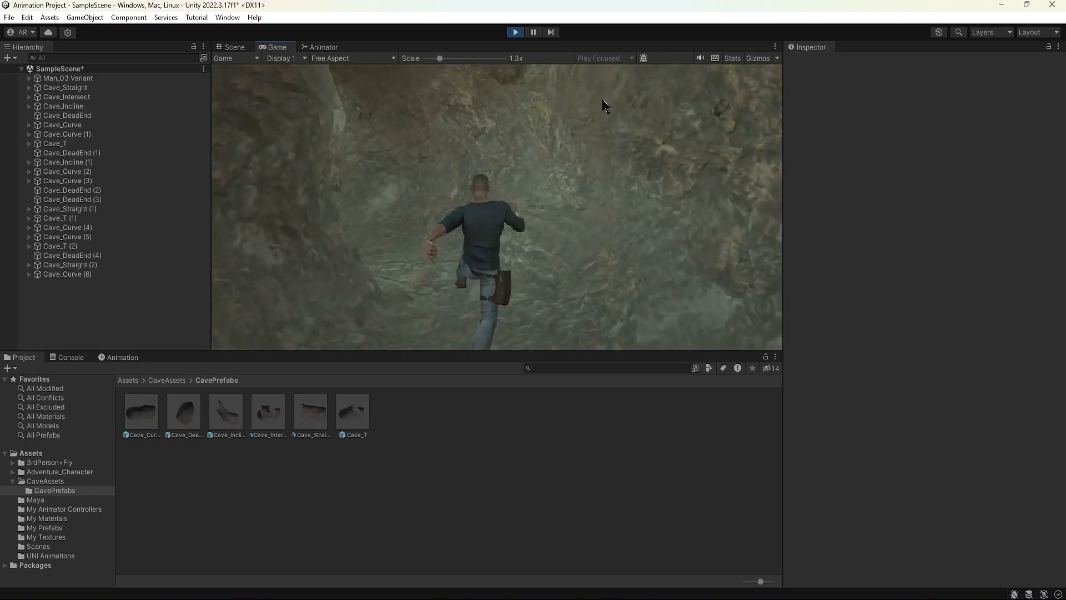
{"action": "key", "text": "space"}
{"action": "key", "text": "w"}
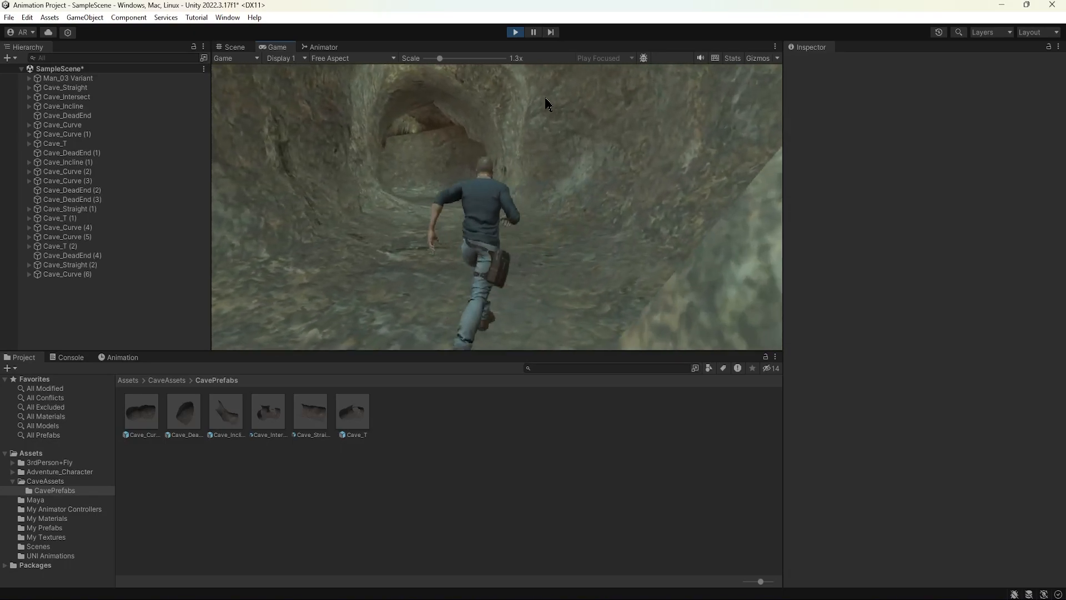
Run the character onward through the curved tunnels and junctions of the cave network, past the open tunnel ends, to playtest the layout.
{"action": "key", "text": "w"}
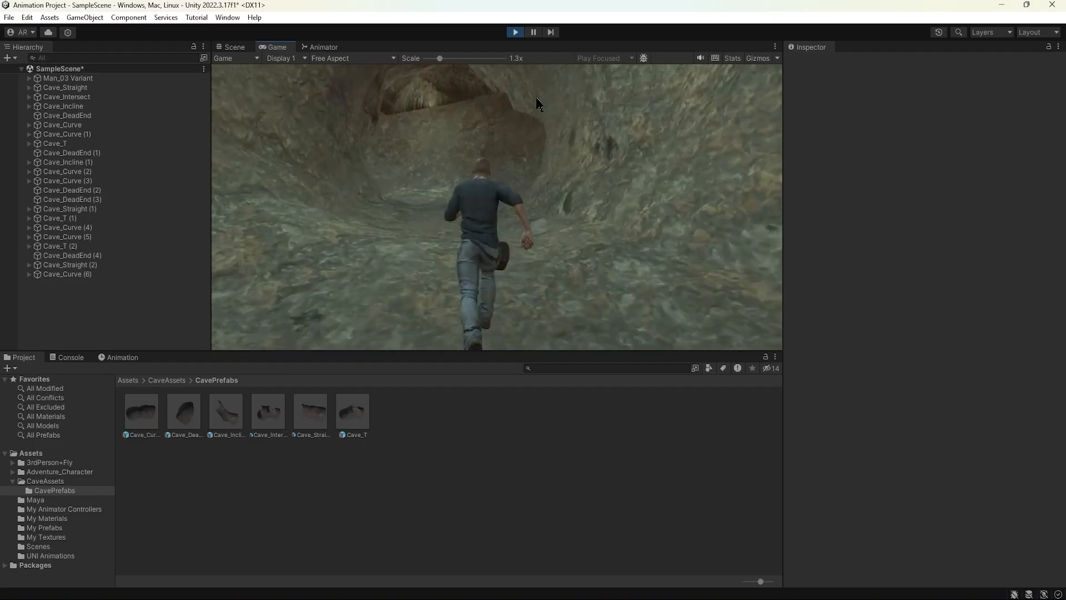
{"action": "key", "text": "w"}
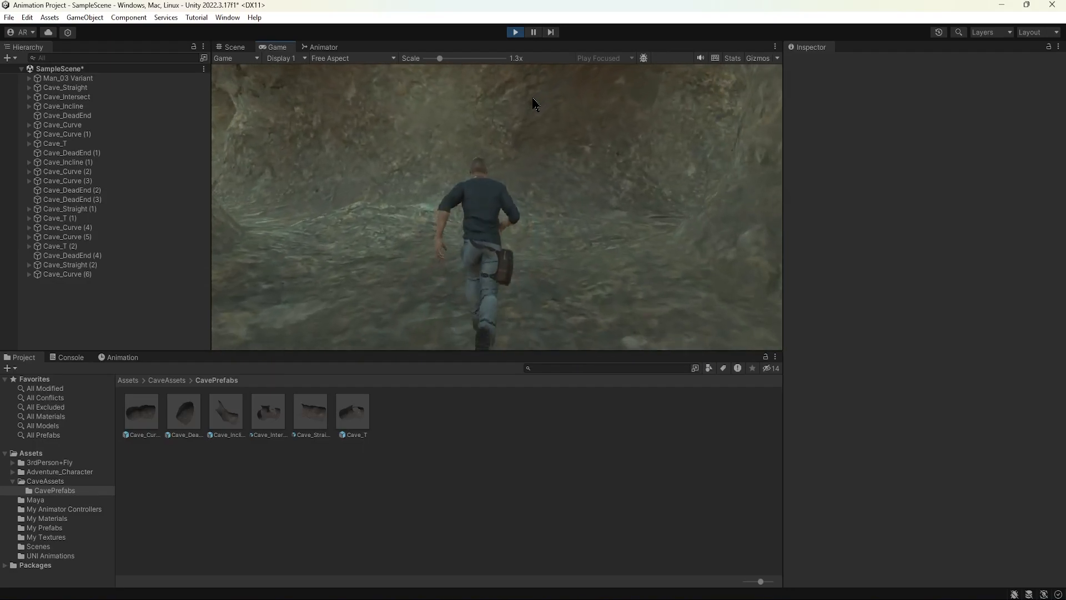
{"action": "key", "text": "w"}
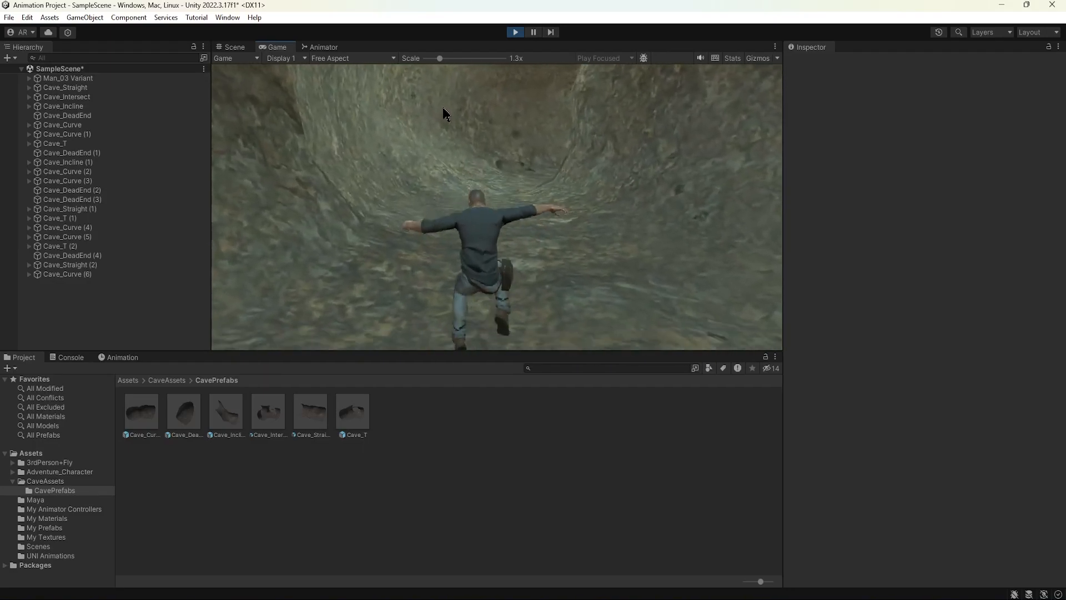
{"action": "key", "text": "w"}
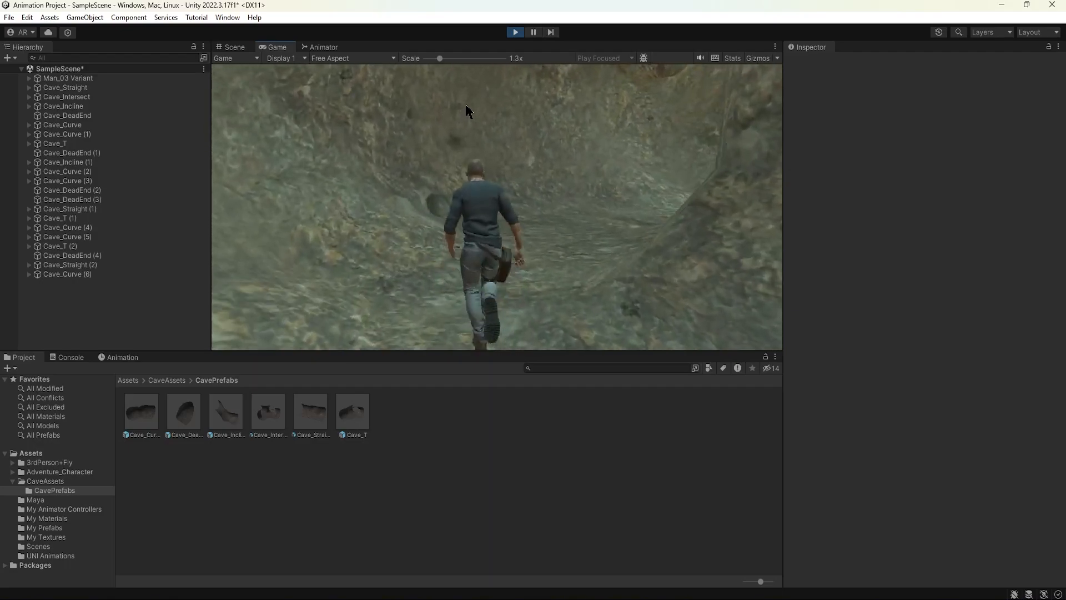
{"action": "key", "text": "w"}
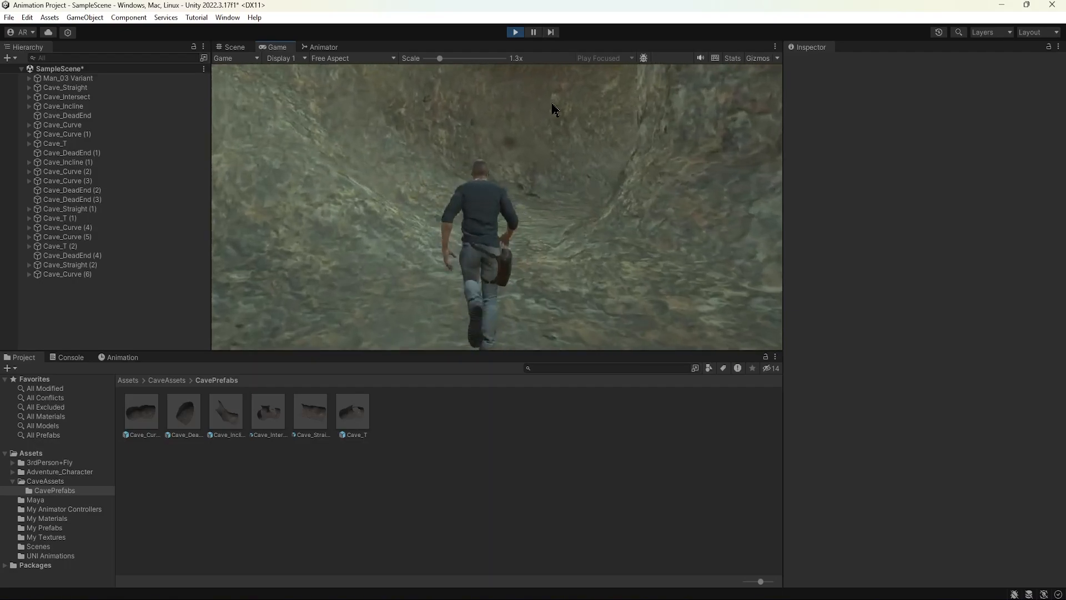
{"action": "key", "text": "w"}
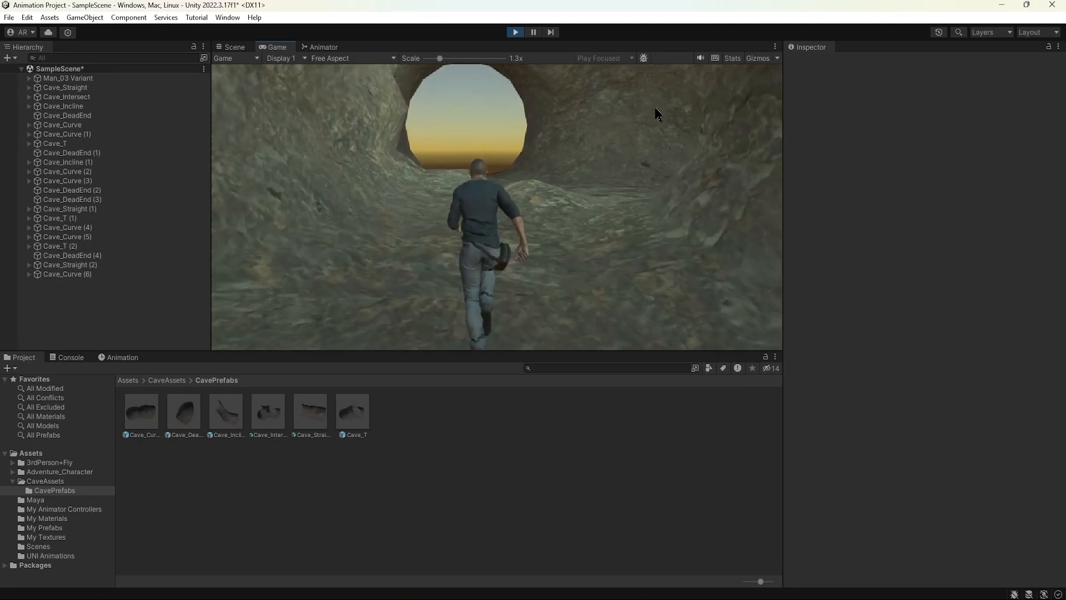
{"action": "key", "text": "w"}
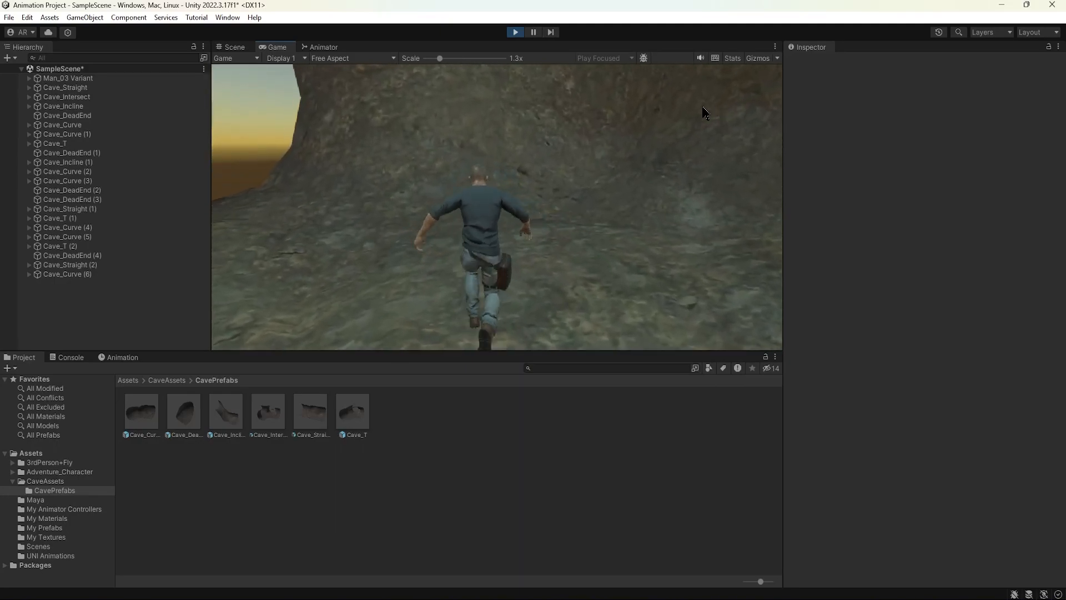
{"action": "key", "text": "w"}
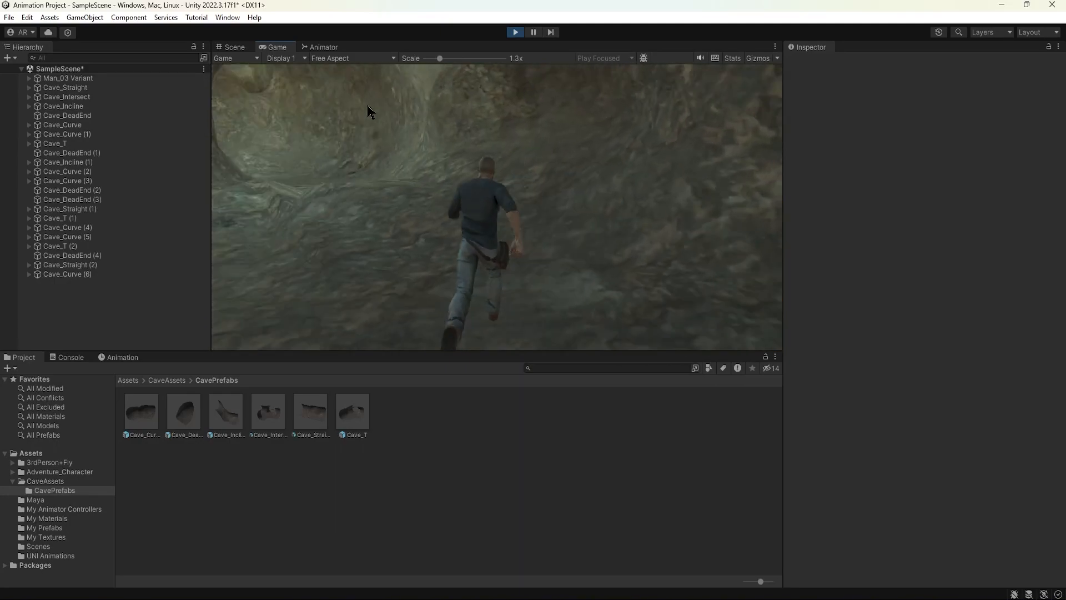
{"action": "key", "text": "w"}
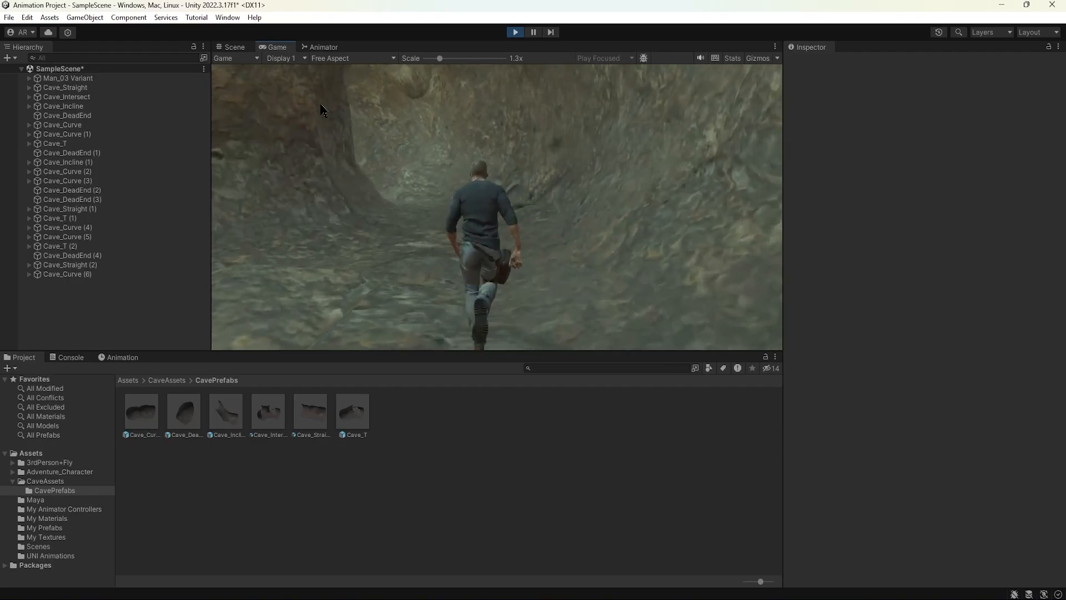
{"action": "key", "text": "w"}
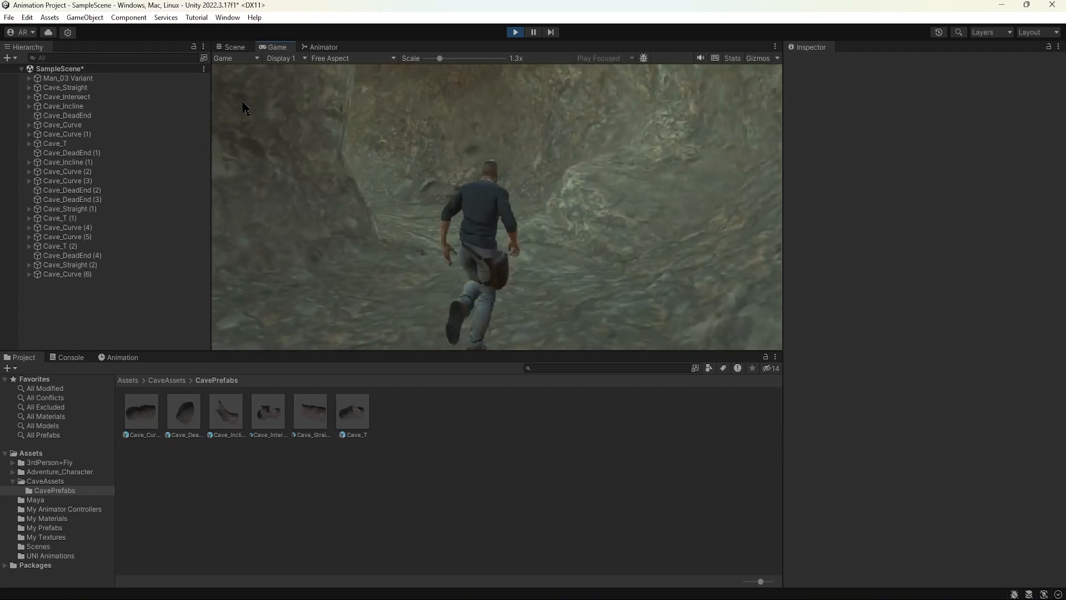
{"action": "key", "text": "w"}
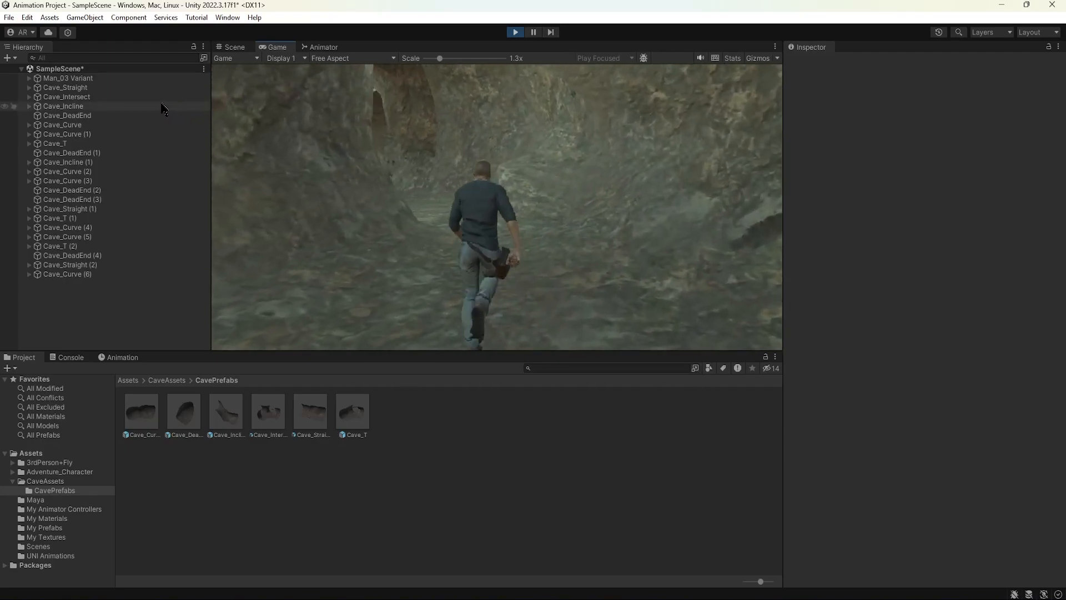
{"action": "key", "text": "w"}
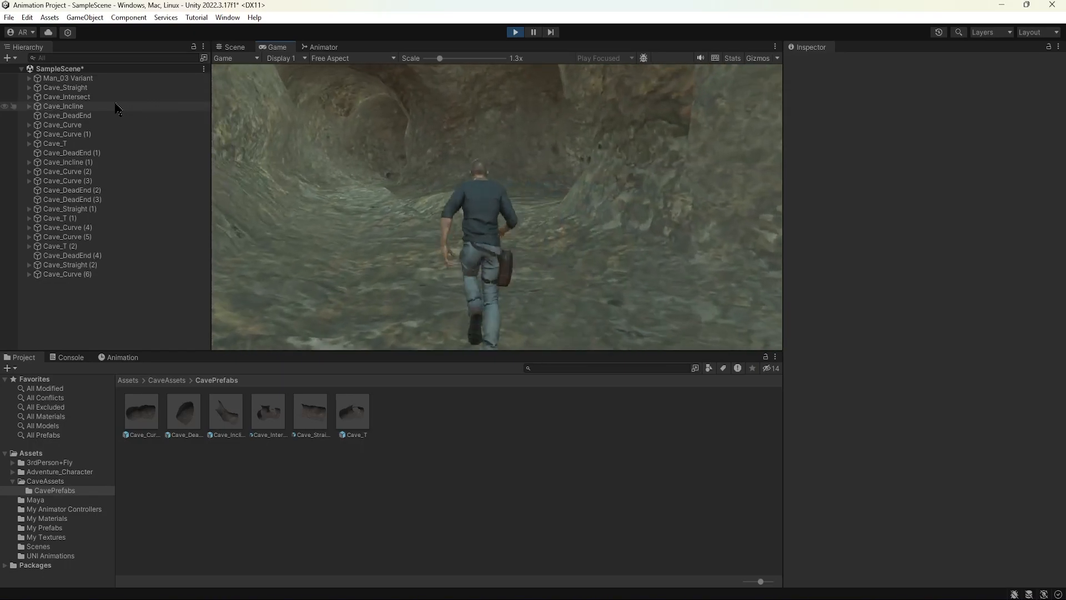
{"action": "key", "text": "w"}
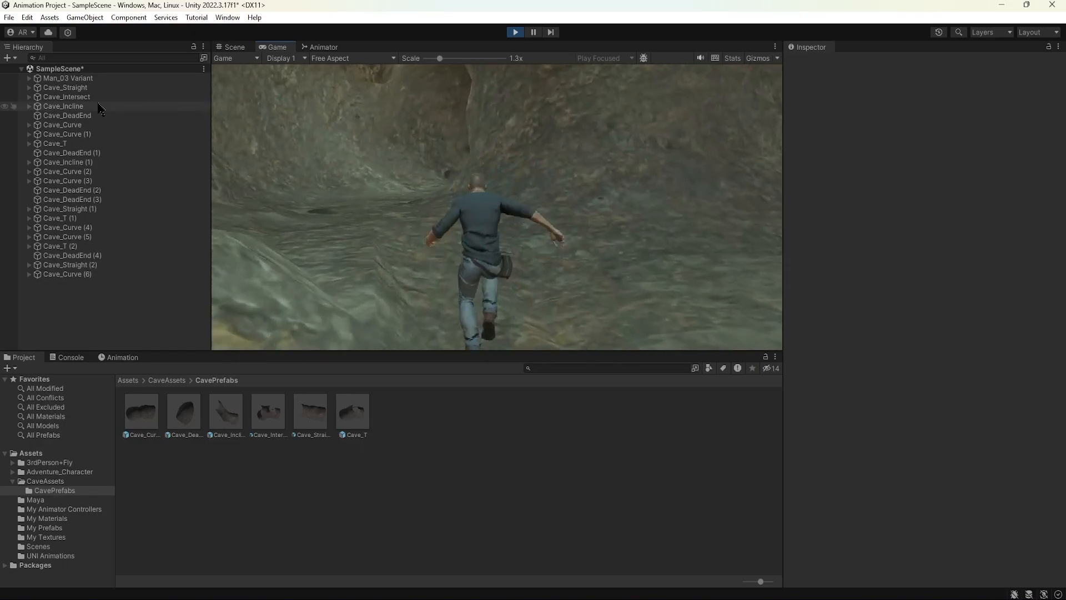
{"action": "key", "text": "w"}
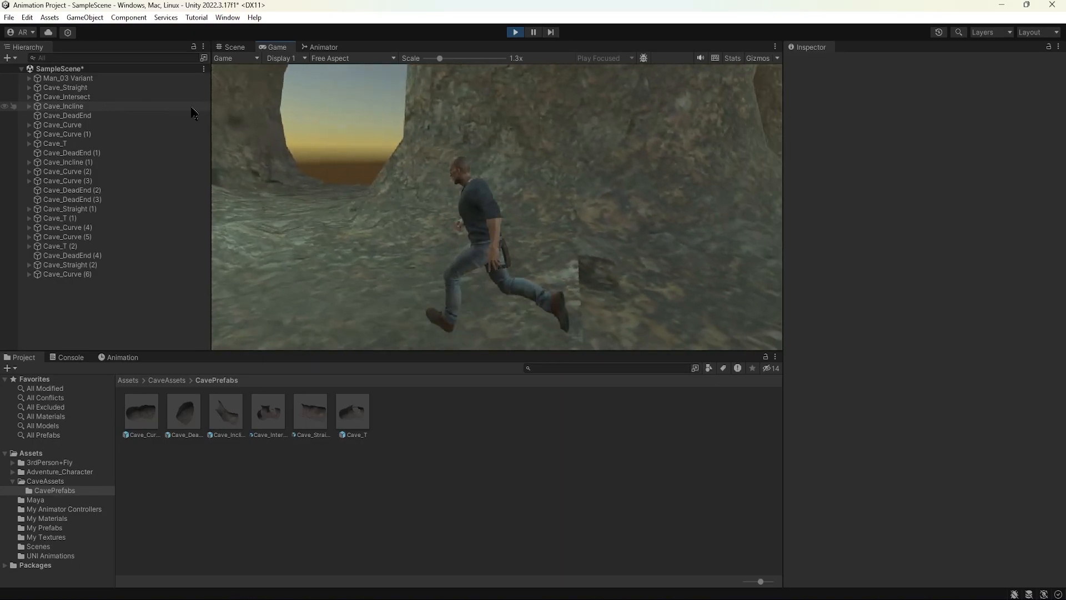
{"action": "key", "text": "w"}
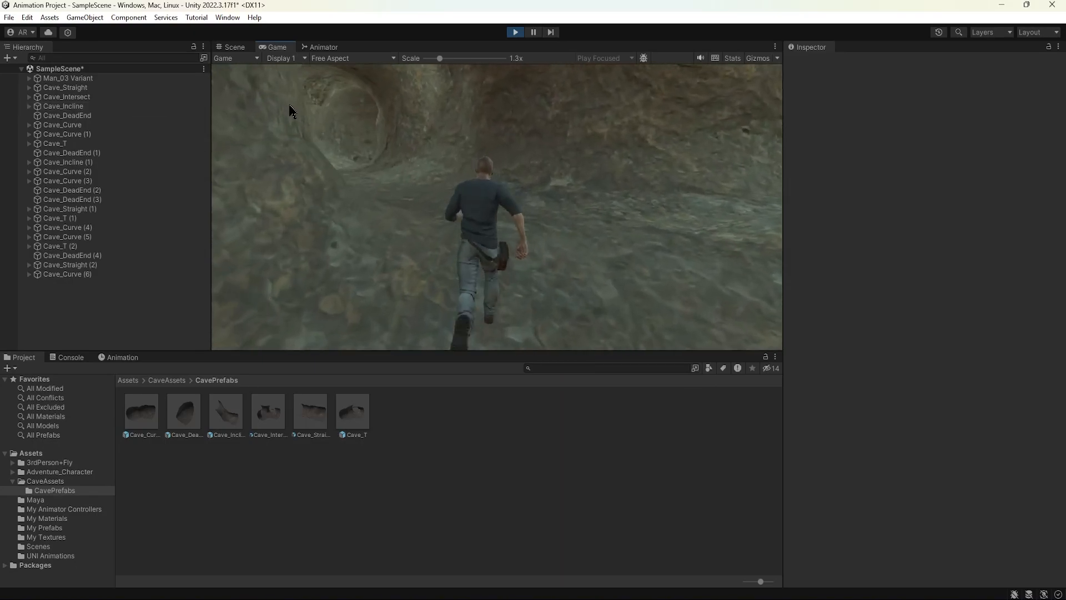
Turn the character inside the tunnel, inspect the ceiling for gaps between cave pieces, and continue running down the passage.
{"action": "key", "text": "w"}
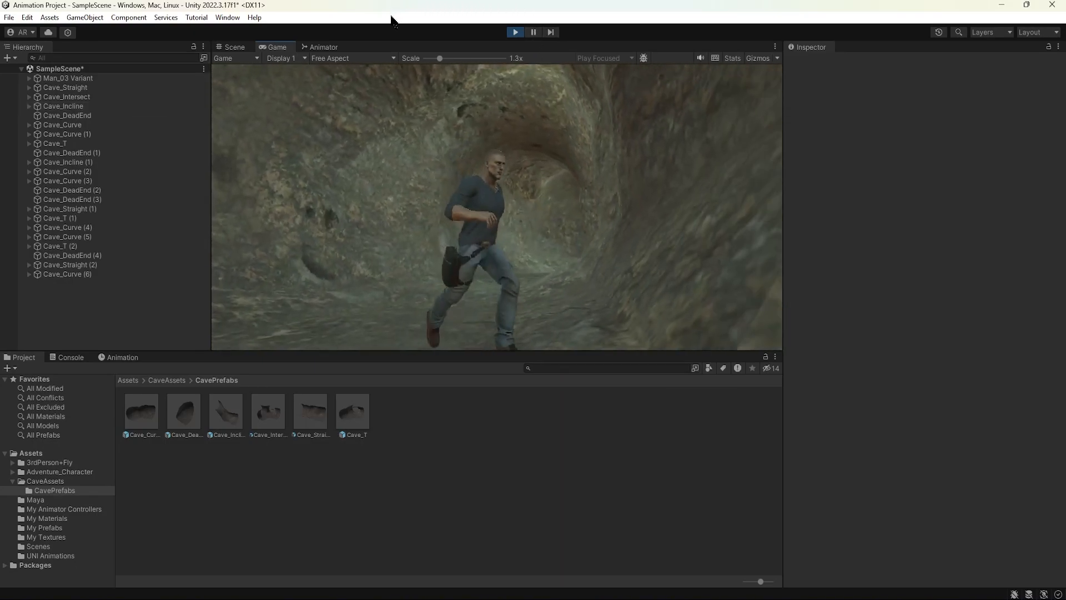
{"action": "key", "text": "a"}
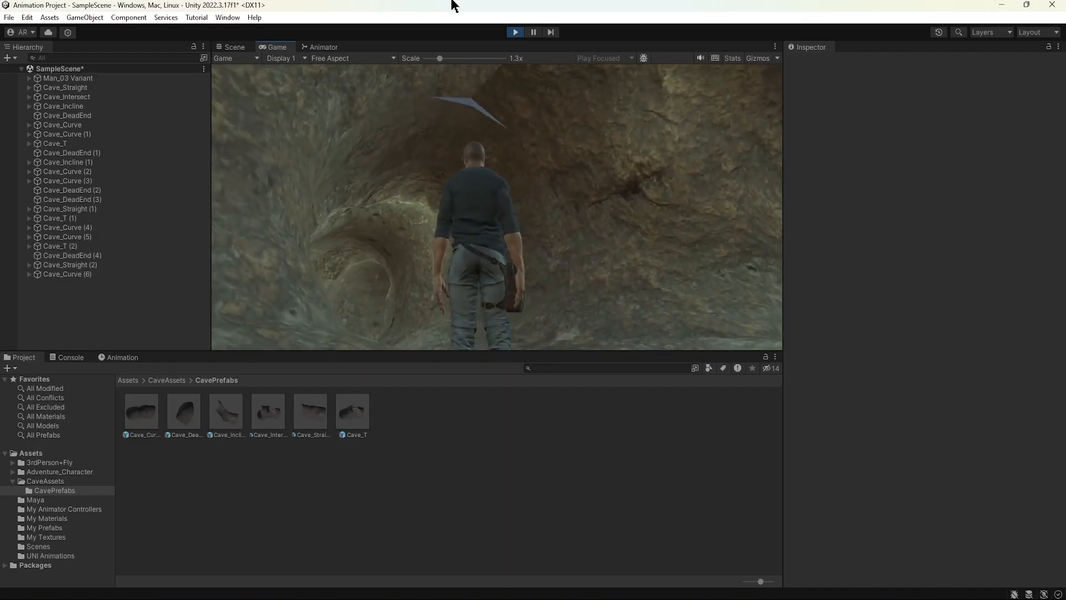
{"action": "key", "text": "w"}
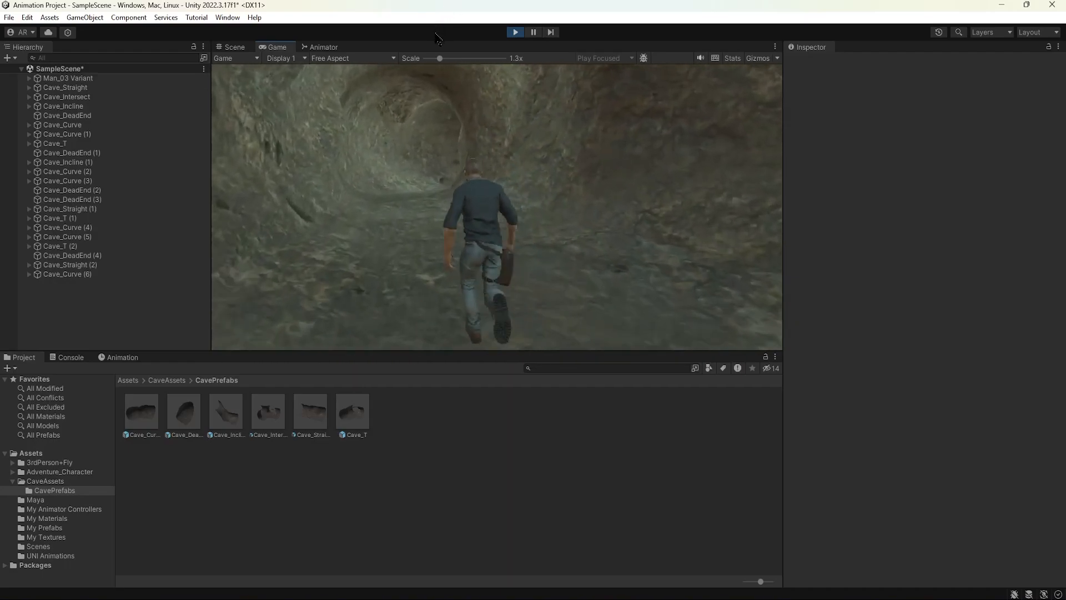